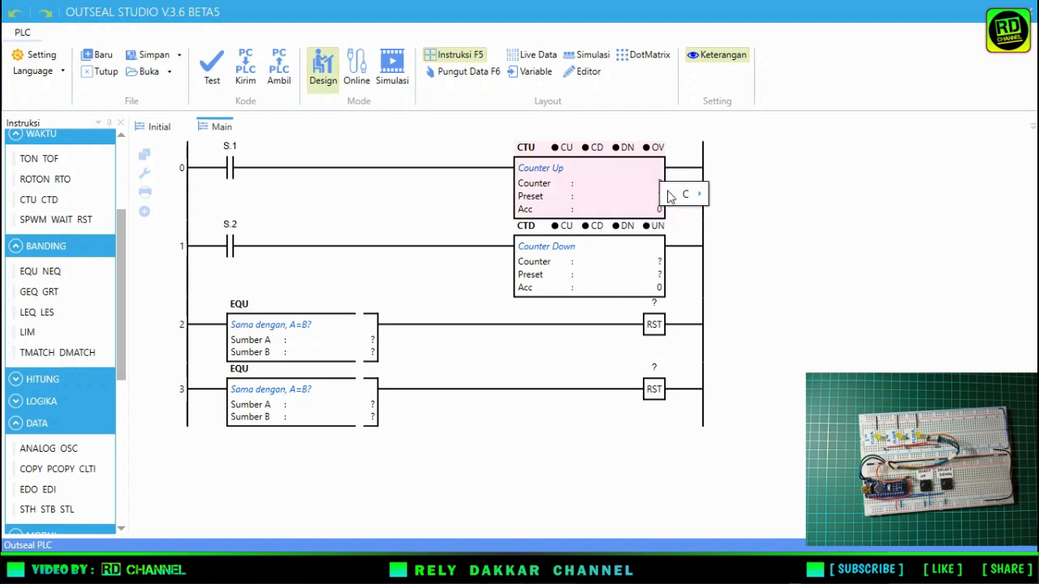
Assign counter C.1 to the CTU and CTD blocks and set both presets to 0.
right_click(659, 260)
mouse_move(681, 274)
left_click(730, 16)
double_click(658, 194)
left_click(658, 195)
type("0")
double_click(654, 276)
left_click(654, 276)
type("0")
left_click(646, 246)
Set Sumber A of the EQU blocks on rungs 2 and 3 to C.1.ACC.
double_click(363, 340)
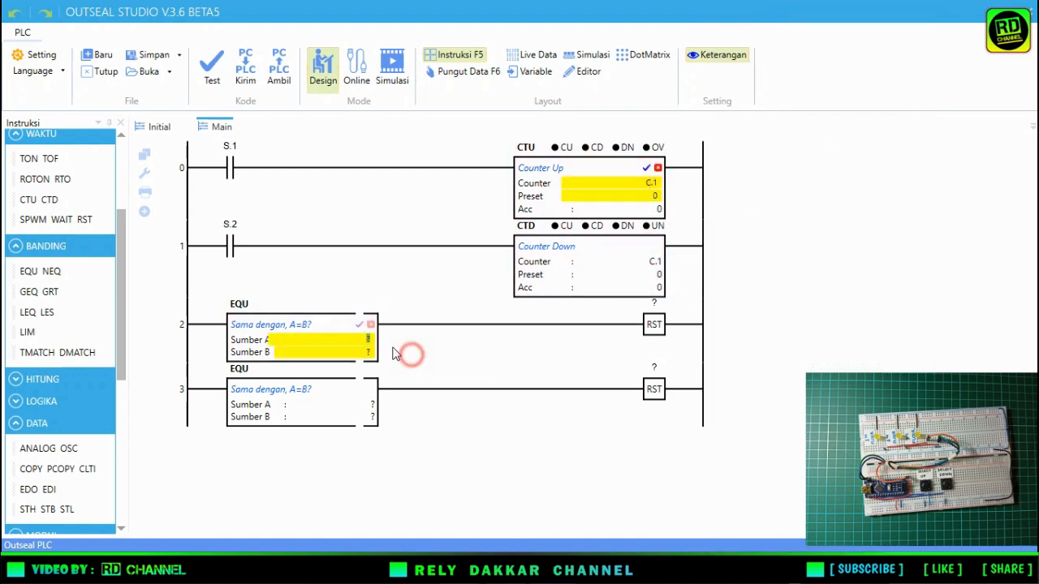
right_click(366, 344)
mouse_move(398, 371)
left_click(667, 137)
right_click(372, 404)
mouse_move(397, 279)
left_click(538, 92)
Set Sumber B to 4 in the rung 2 EQU block and to -1 in the rung 3 EQU block.
double_click(369, 356)
left_click_drag(352, 354, 418, 352)
type("4")
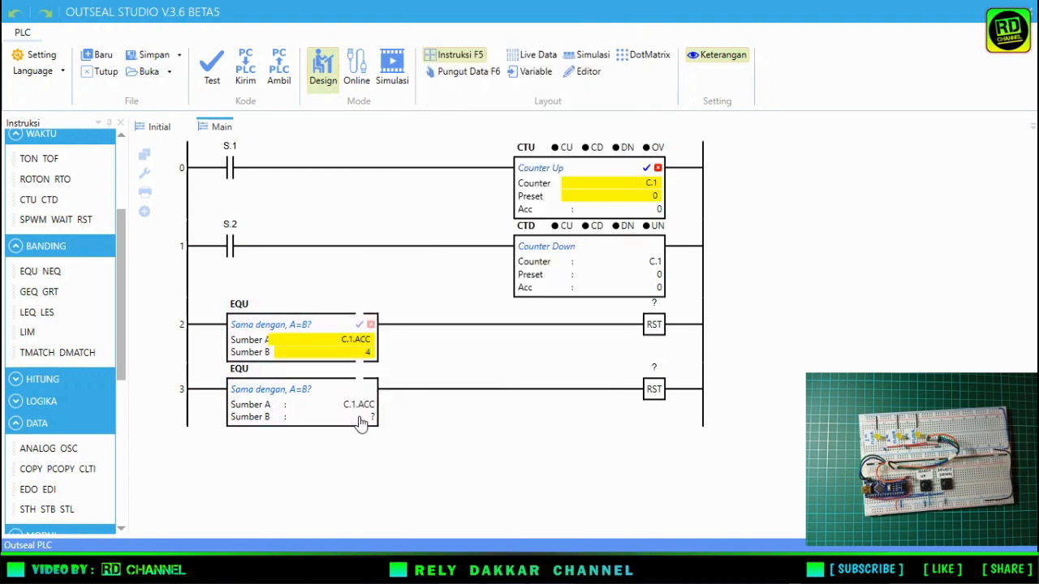
left_click(360, 324)
double_click(369, 416)
type("-1")
left_click(359, 389)
left_click(480, 443)
Assign counter C.1 to the RST coils on rungs 2 and 3.
right_click(653, 303)
mouse_move(684, 339)
left_click(739, 14)
right_click(654, 371)
mouse_move(684, 408)
left_click(734, 280)
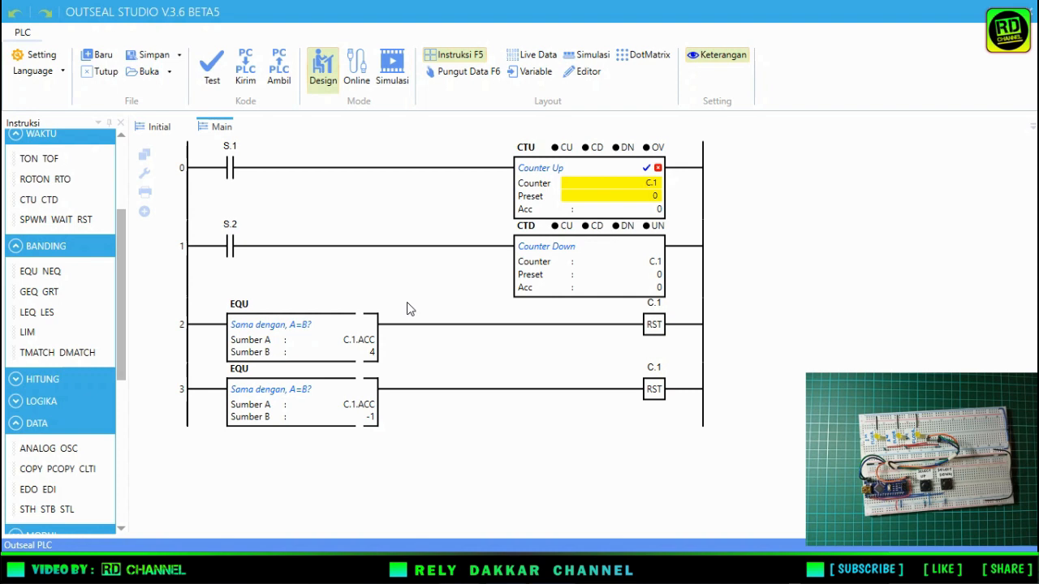
Build rung 4 with an EQU and a COPY instruction, and duplicate it to create rungs 5 and 6.
left_click(417, 460)
left_click_drag(29, 271, 219, 458)
left_click_drag(40, 468, 153, 467)
right_click(153, 467)
left_click(167, 489)
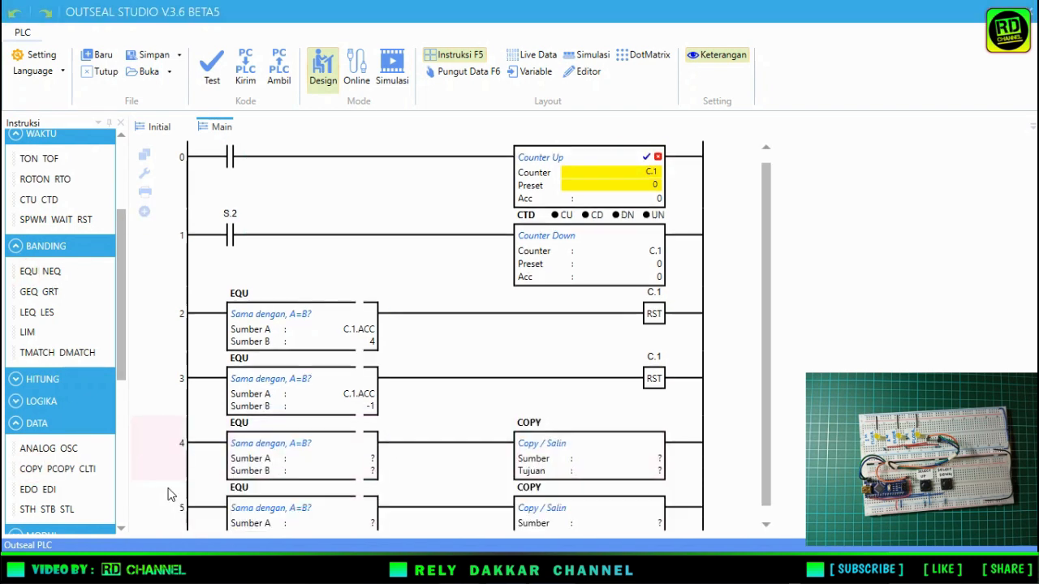
right_click(160, 498)
left_click(162, 520)
Set Sumber A of the EQU blocks on rungs 4, 5 and 6 to C.1.ACC.
left_click(373, 378)
mouse_move(397, 413)
left_click(607, 13)
left_click(372, 444)
mouse_move(400, 309)
left_click(607, 13)
left_click(373, 508)
mouse_move(399, 374)
left_click(607, 13)
Set Sumber B of the EQU blocks on rungs 4, 5 and 6 to 1, 2 and 3 respectively.
left_click(369, 392)
type("1")
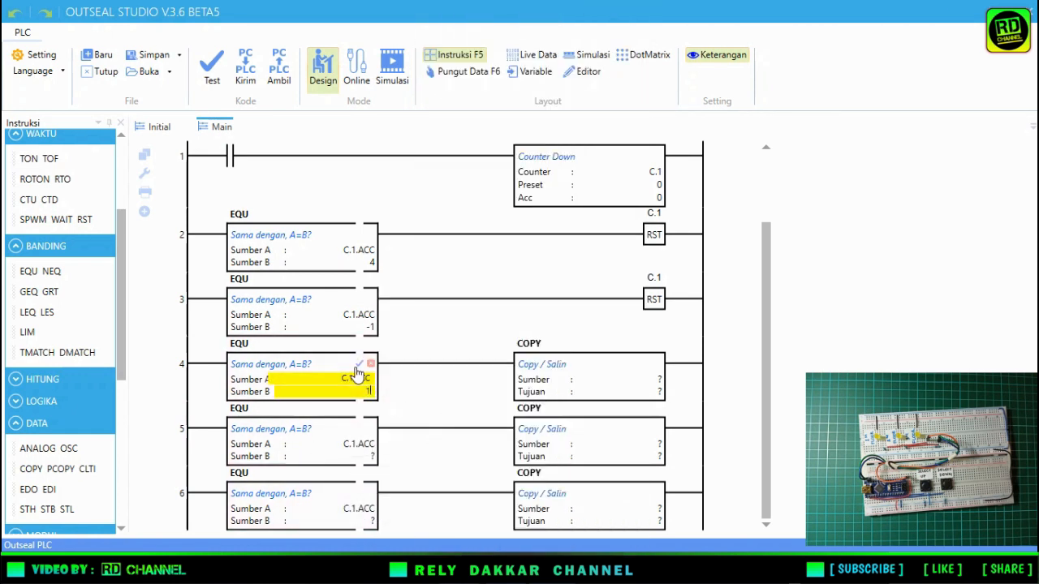
left_click(370, 456)
type("2")
left_click(370, 521)
type("3")
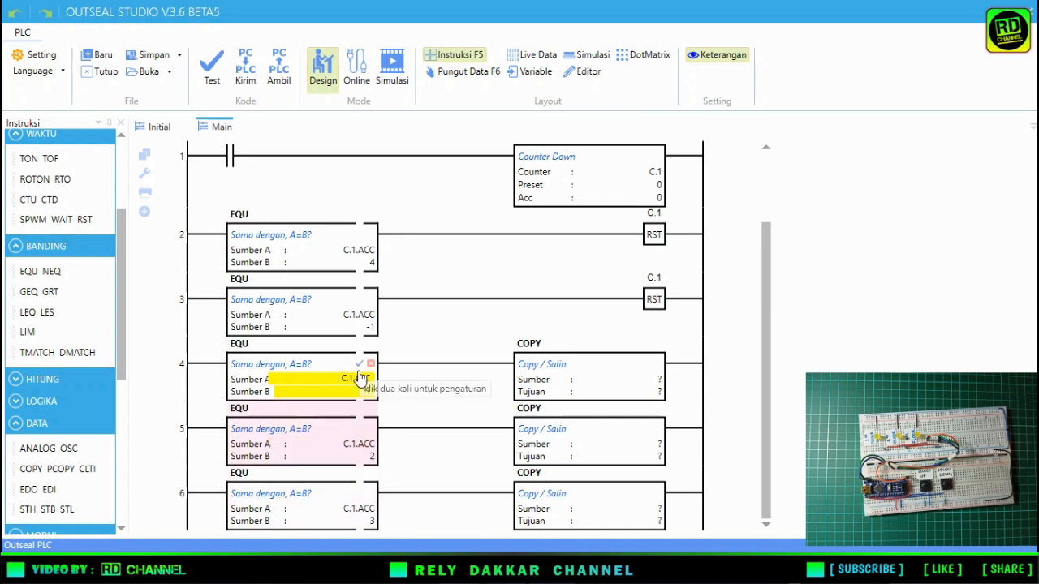
Set Sumber of the COPY blocks on rungs 4, 5 and 6 to 0, 4 and 8 respectively.
left_click(656, 381)
type("0")
left_click(654, 444)
type("4")
left_click(656, 509)
type("8")
Set Tujuan of the COPY blocks on rungs 4, 5 and 6 to I.1.
left_click(659, 392)
mouse_move(686, 308)
left_click(746, 14)
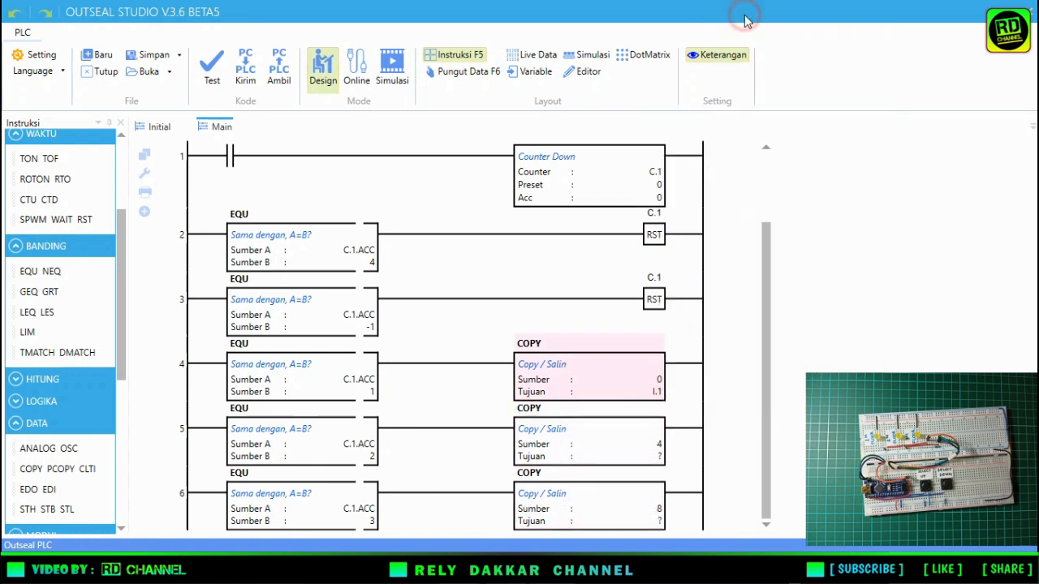
left_click(659, 456)
mouse_move(688, 367)
left_click(745, 14)
left_click(659, 521)
mouse_move(688, 435)
left_click(746, 14)
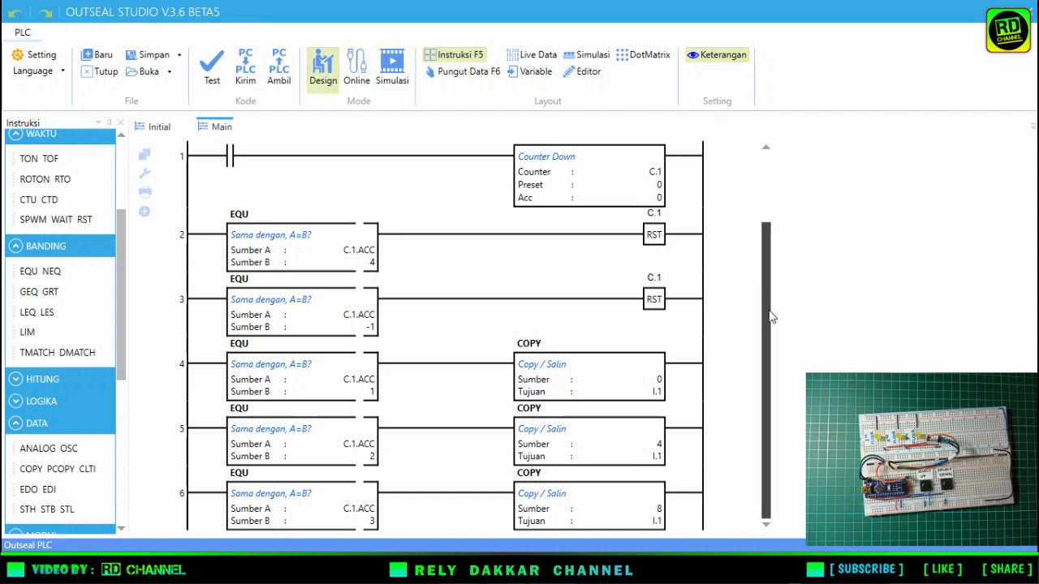
Add the comment "Selector Switch" above rung 0.
scroll(766, 309, "up", 2)
scroll(763, 231, "down", 2)
scroll(762, 221, "up", 2)
scroll(761, 225, "down", 2)
scroll(762, 329, "up", 2)
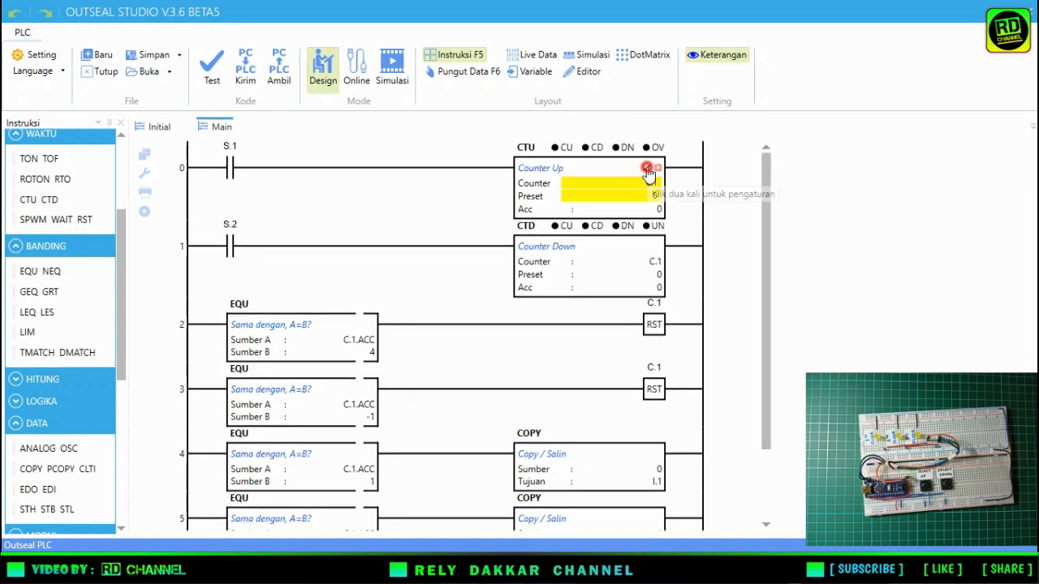
double_click(172, 197)
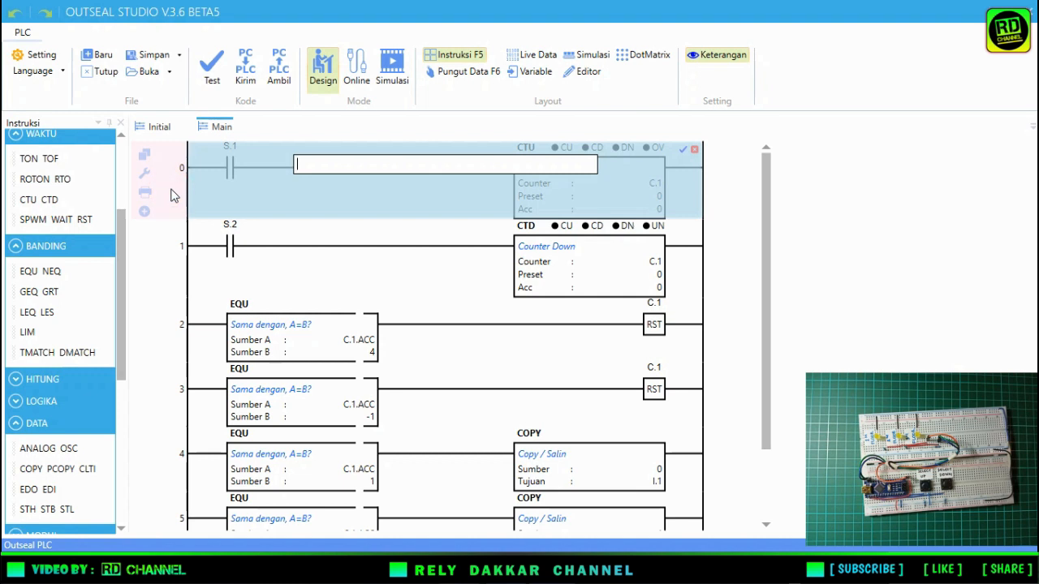
type("Selectr")
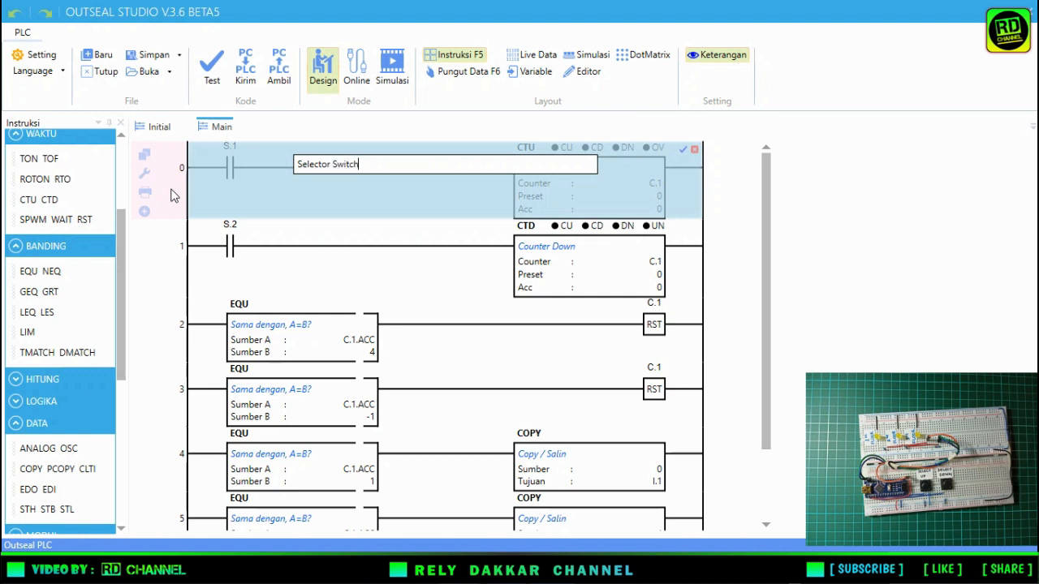
key("Return")
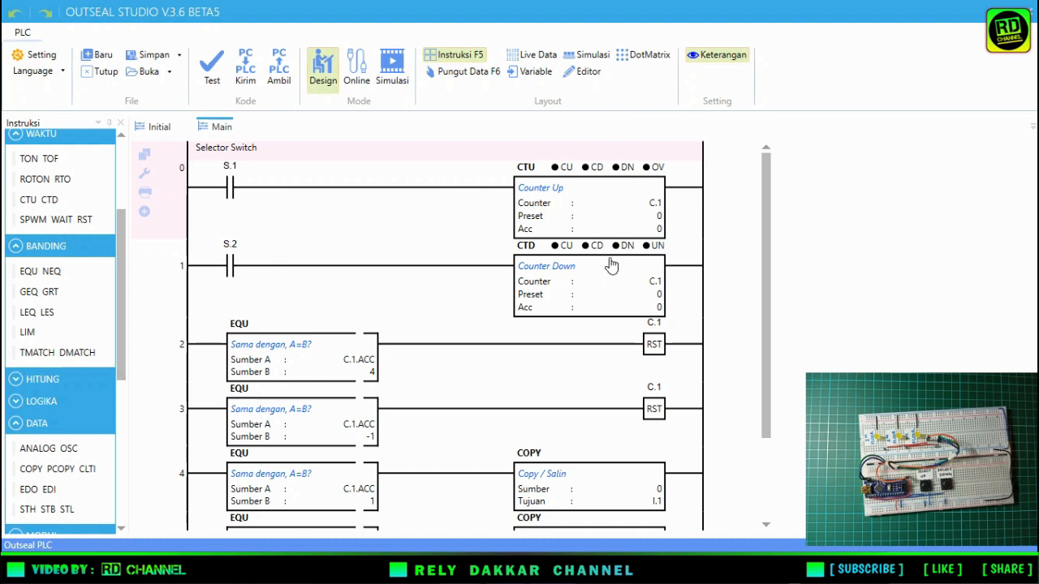
Add the comment "Input Analog Elevator" above rung 4.
scroll(766, 244, "down", 3)
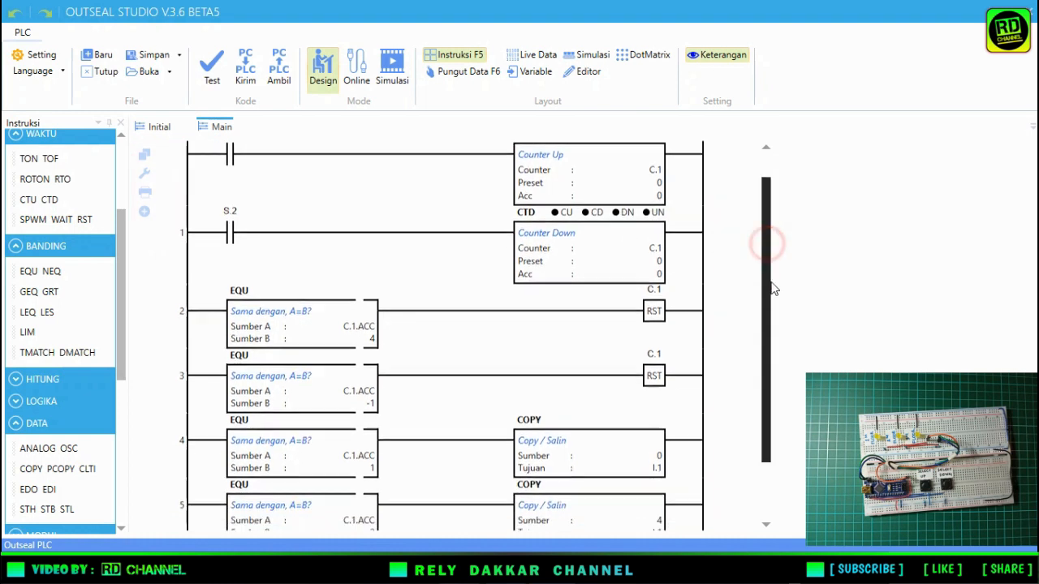
double_click(165, 366)
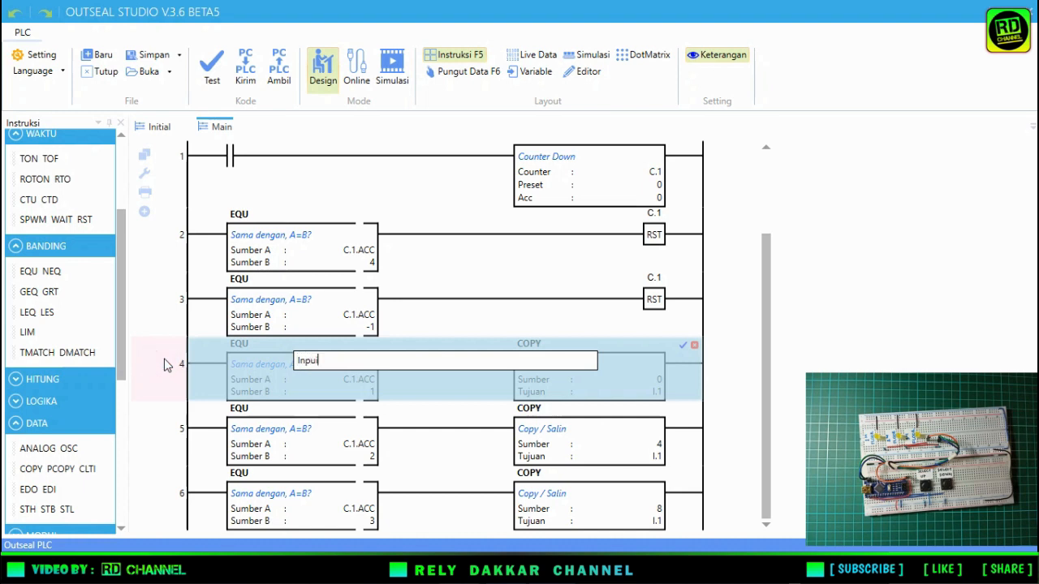
type("Input Analog Elevator")
key("Return")
left_click(155, 394)
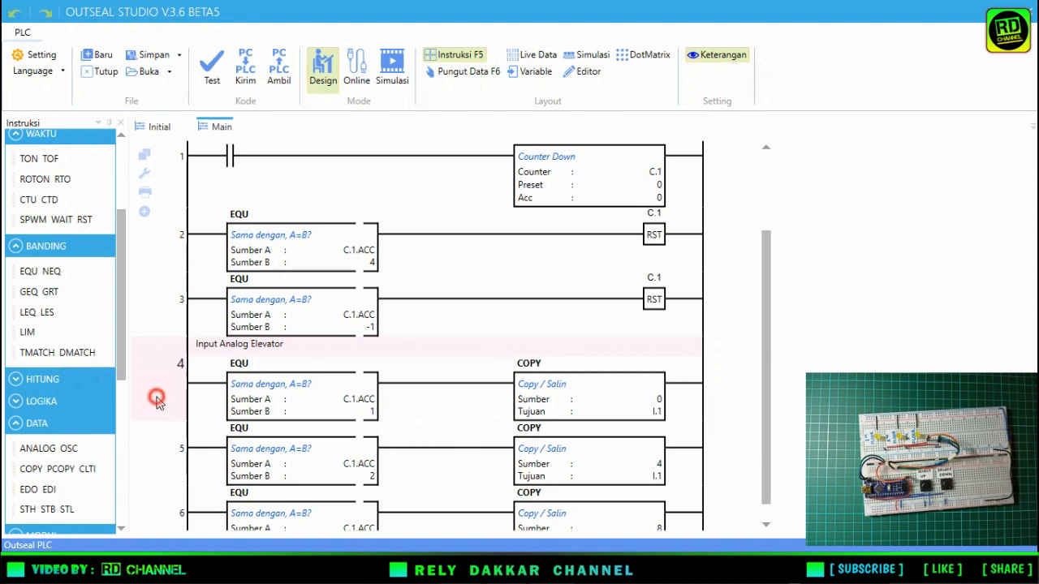
Add rung 7 at the end of the ladder with an EQU instruction and an OUT coil.
scroll(179, 419, "up", 3)
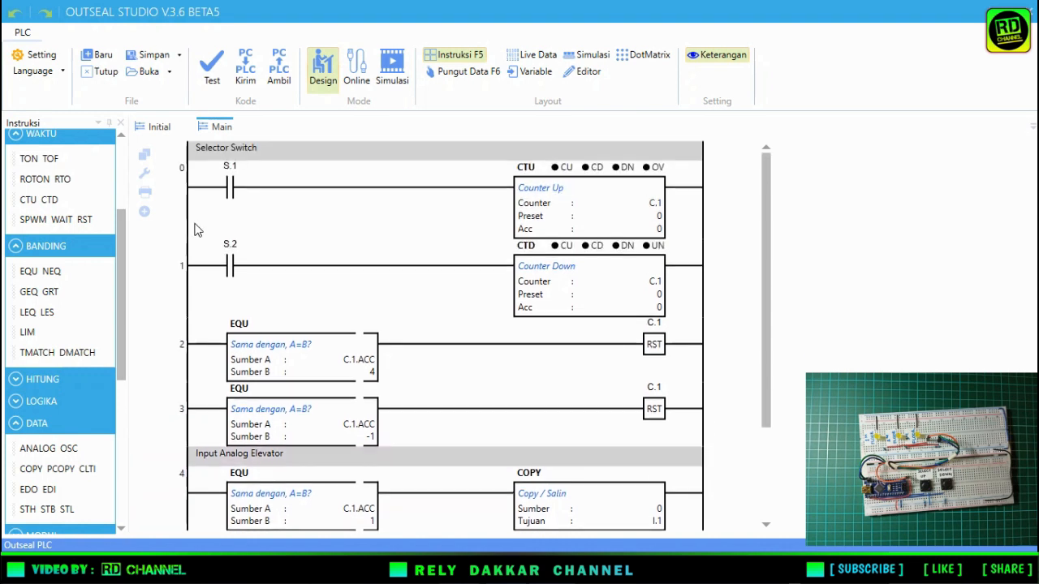
scroll(168, 381, "down", 3)
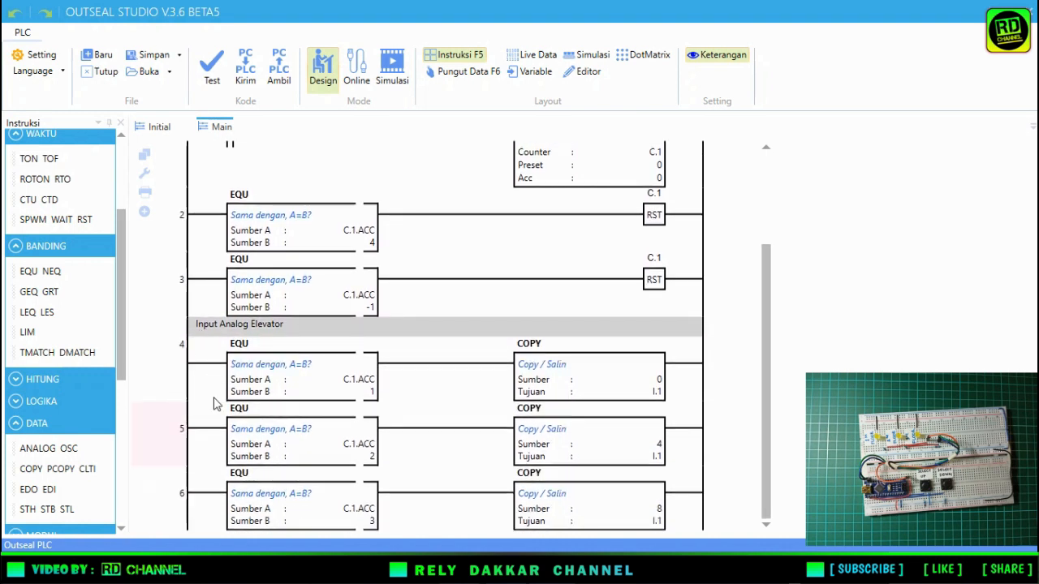
left_click(165, 436)
left_click(165, 438)
left_click(144, 212)
left_click_drag(30, 272, 206, 519)
scroll(64, 261, "up", 4)
left_click_drag(48, 207, 395, 491)
Set Sumber A of the rung 7 EQU block to C.1.ACC and copy the rung twice as rungs 8 and 9.
left_click(350, 509)
left_click(397, 373)
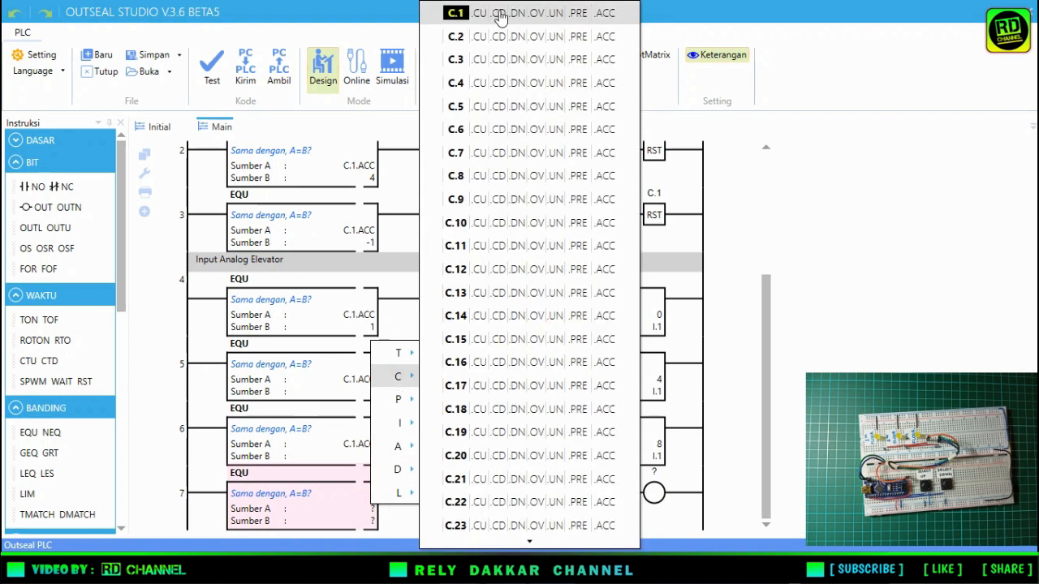
left_click(626, 14)
key("ctrl+c")
key("ctrl+v")
left_click(168, 507)
key("ctrl+v")
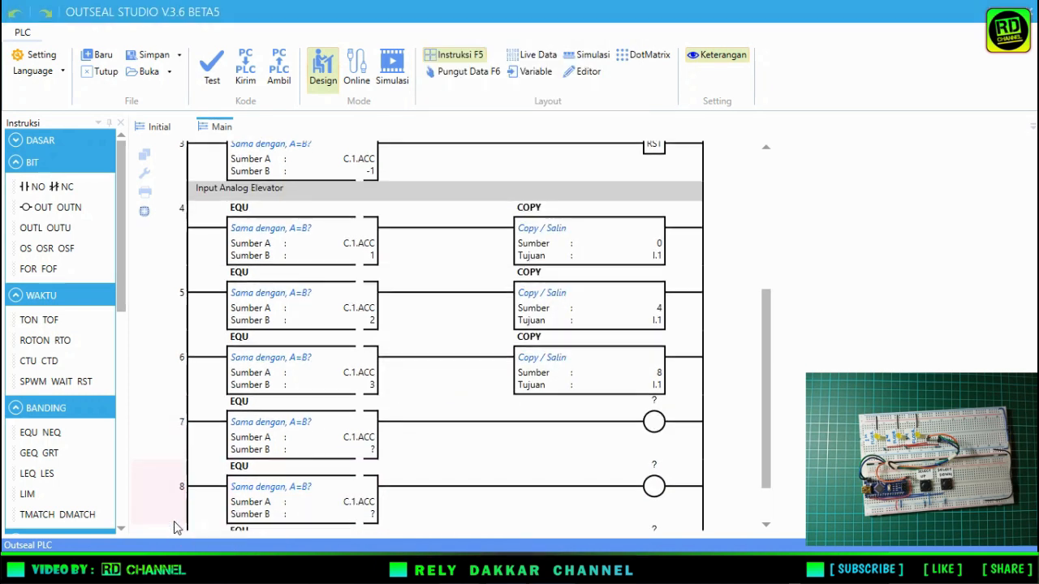
Set Sumber B of the EQU blocks on rungs 7, 8 and 9 to 1, 2 and 3 respectively.
double_click(370, 393)
type("1")
double_click(371, 457)
type("2")
double_click(371, 521)
type("3")
left_click(360, 493)
left_click(360, 428)
left_click(360, 365)
Assign relays R.1, R.2 and R.3 to the output coils on rungs 7, 8 and 9.
left_click(654, 347)
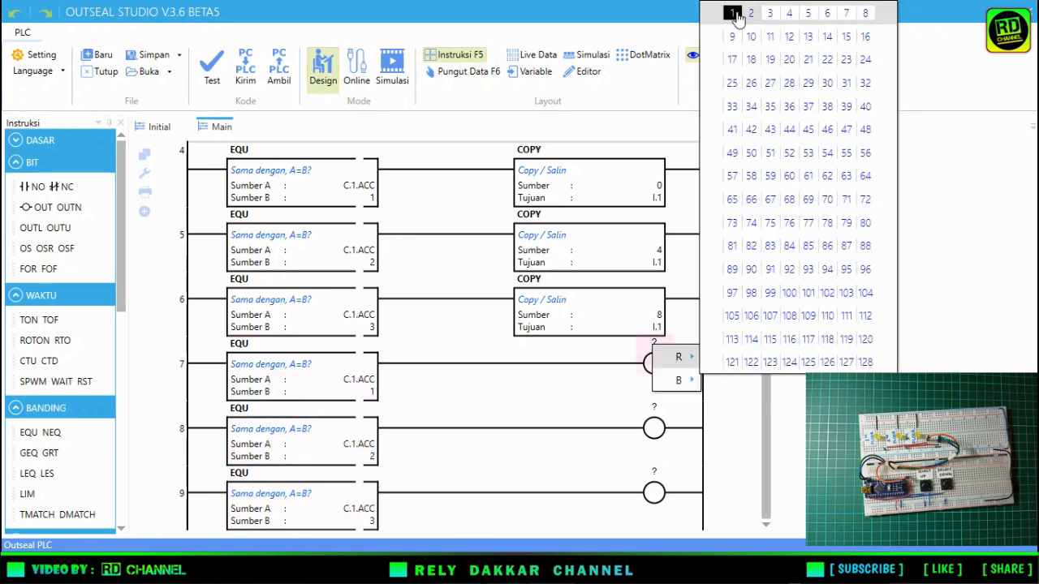
left_click(733, 10)
left_click(654, 408)
left_click(654, 473)
mouse_move(681, 487)
left_click(772, 130)
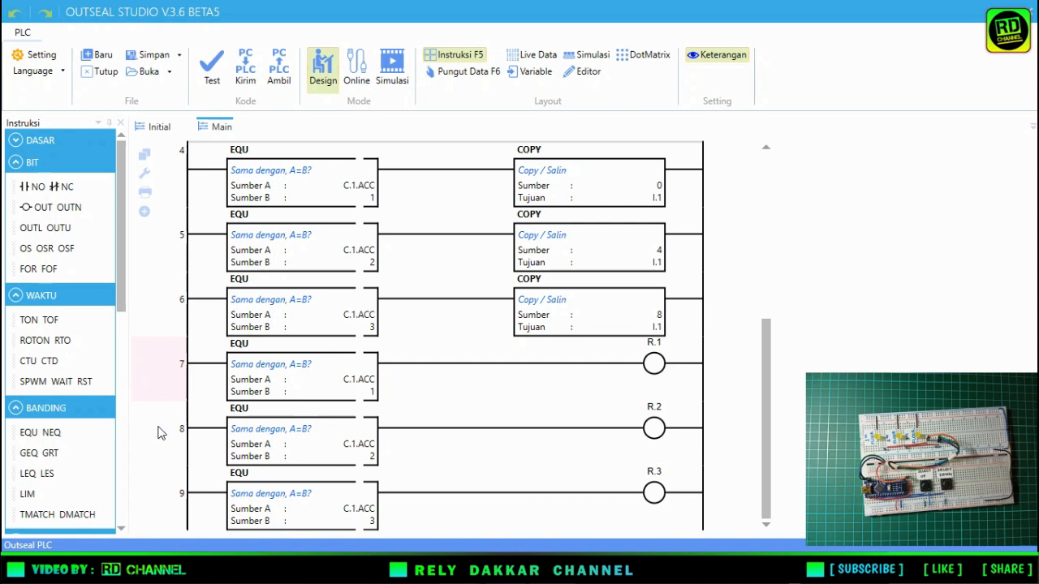
Add the comment "Indikator Lamp" above rung 7.
double_click(151, 363)
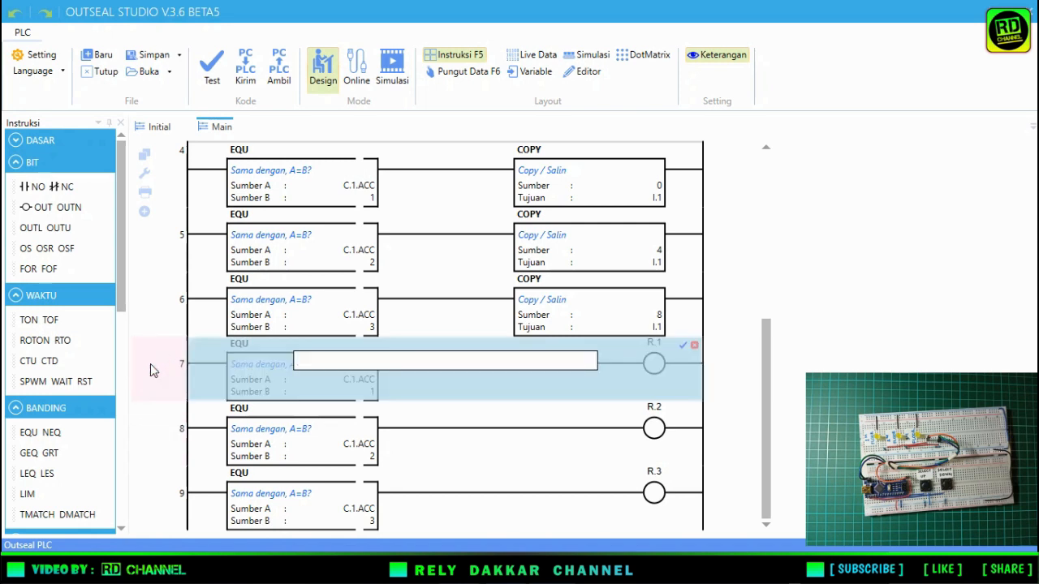
type("Indikator Lamp")
key("Return")
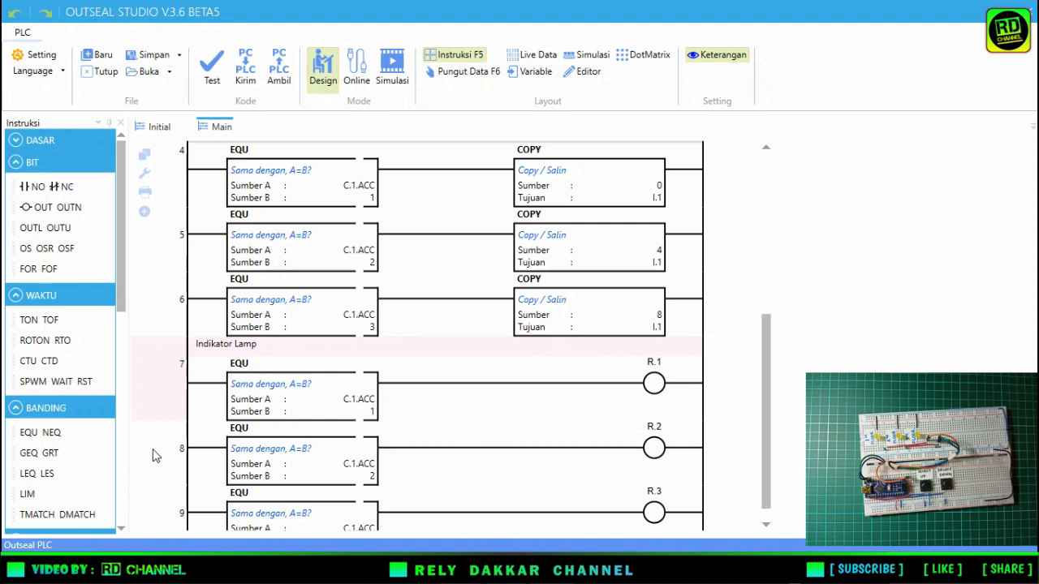
Hide the instruction palette and check the project's hardware settings.
scroll(155, 452, "up", 5)
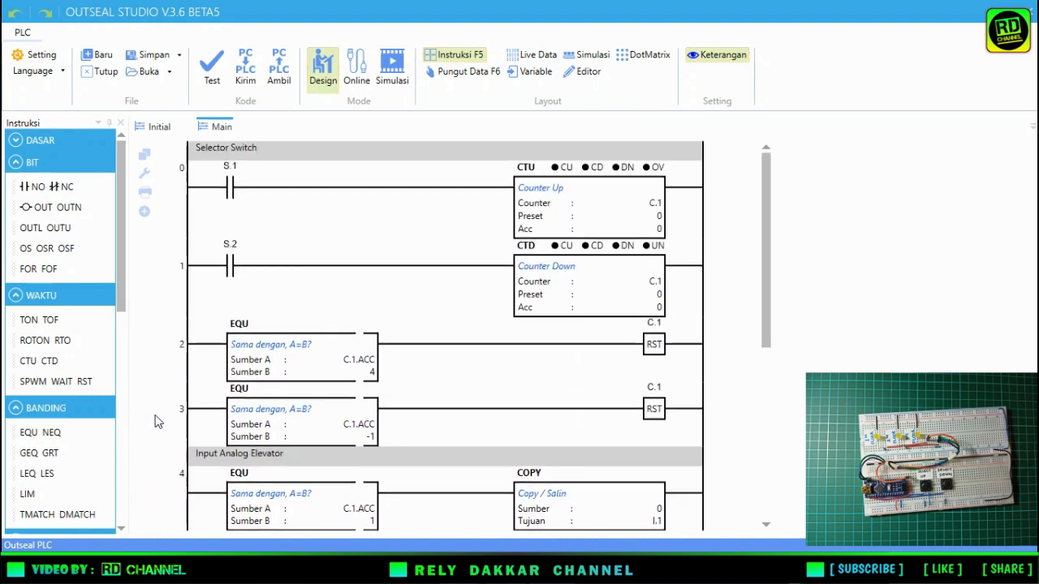
scroll(157, 421, "down", 4)
scroll(157, 421, "up", 4)
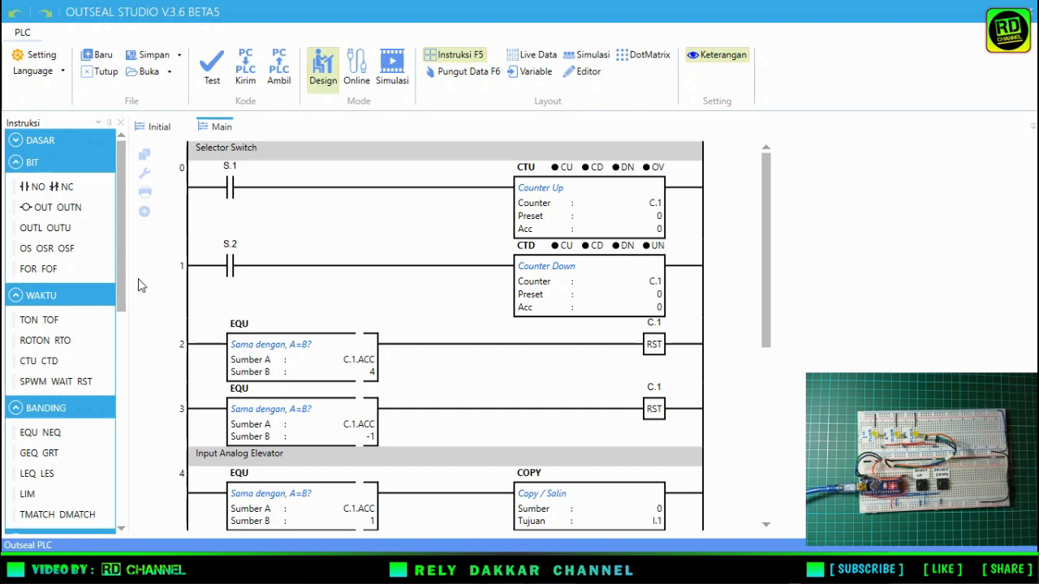
left_click(121, 125)
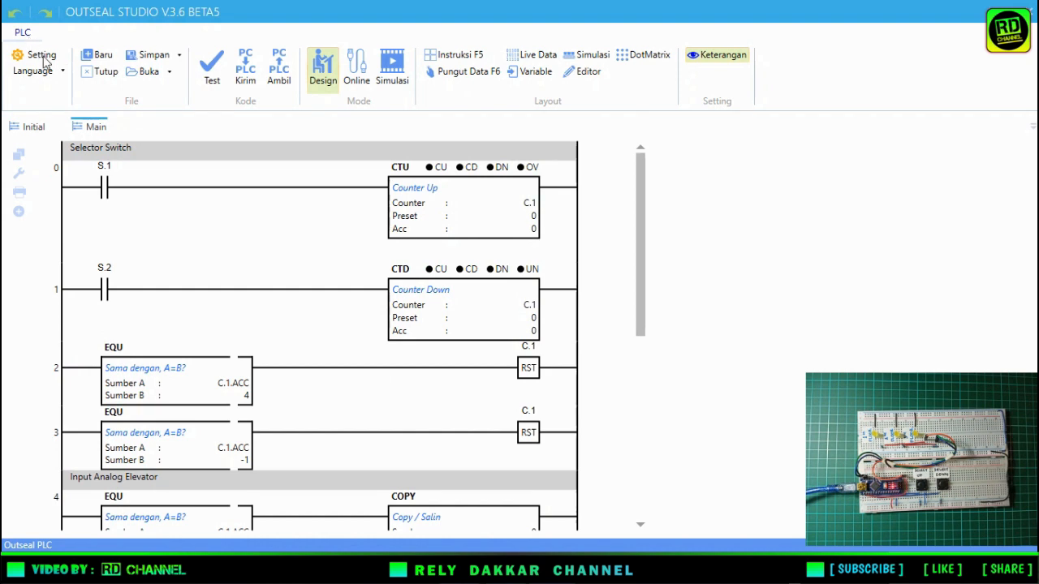
left_click(32, 58)
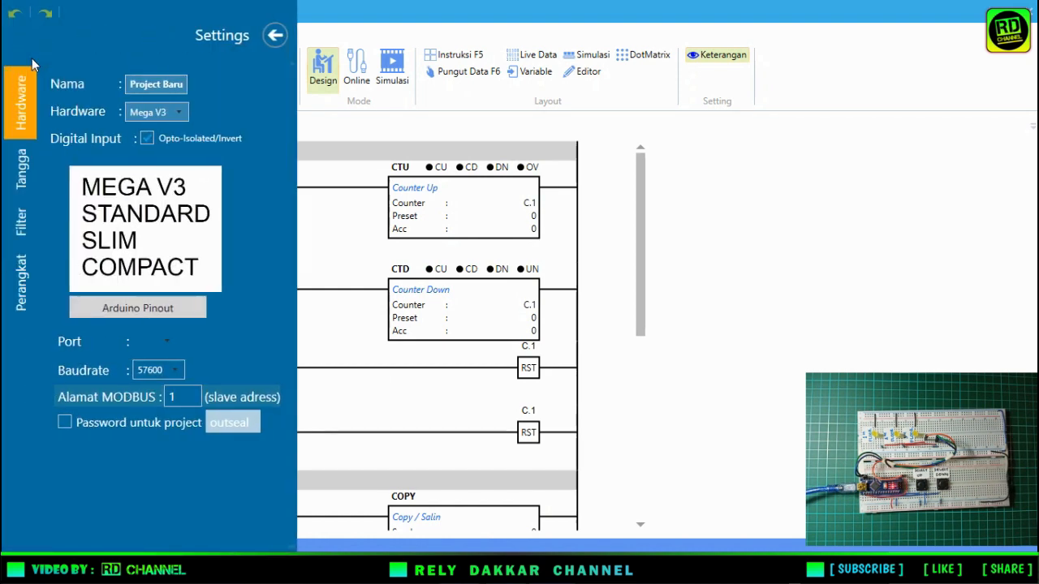
left_click(276, 35)
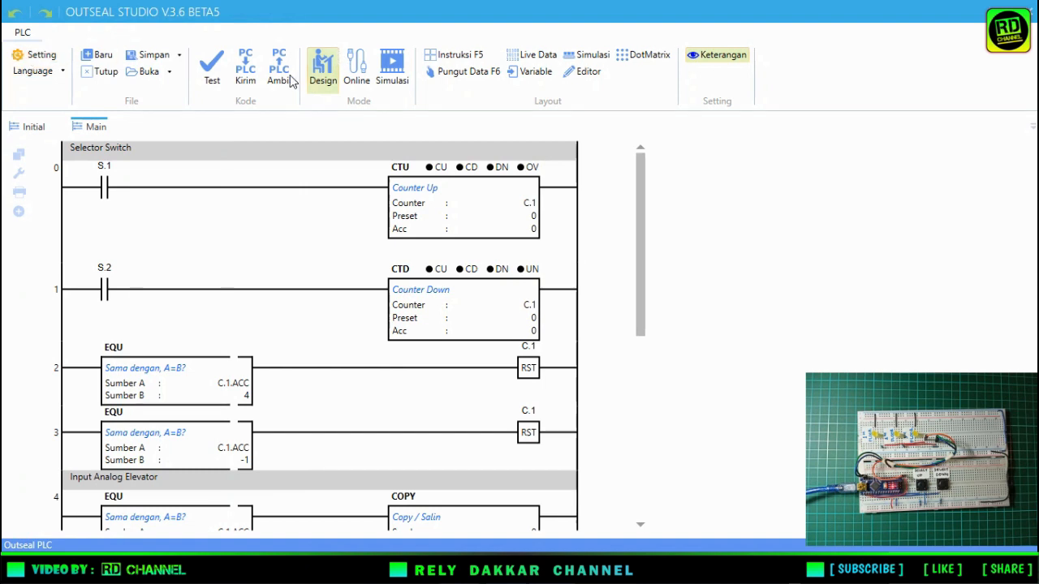
Run the Test check on the finished ladder program.
left_click(211, 79)
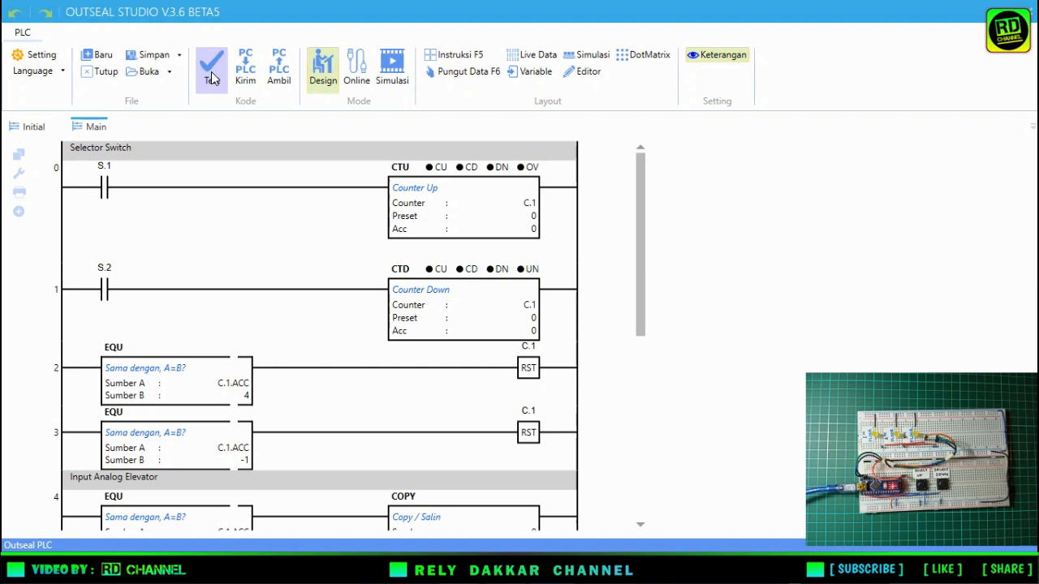
left_click(23, 478)
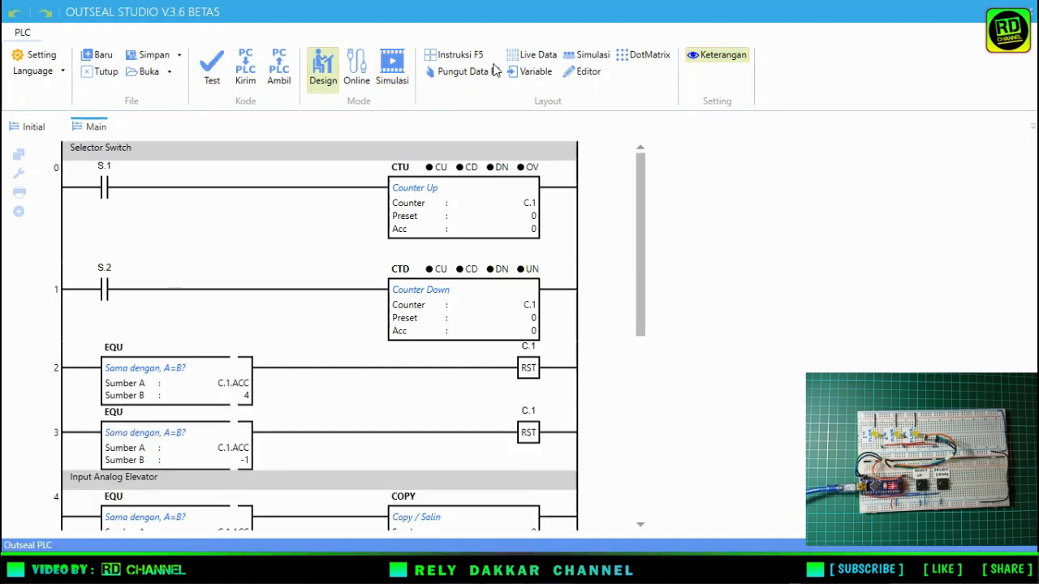
left_click(638, 173)
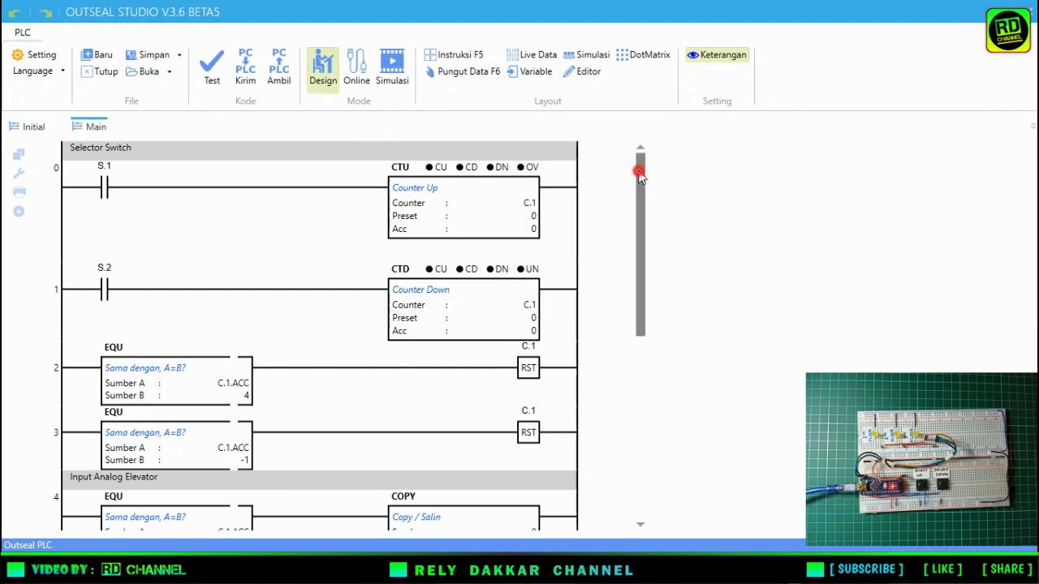
Start simulation mode with the Simulation layout shown, and toggle input switch S.1 on and off.
left_click(401, 80)
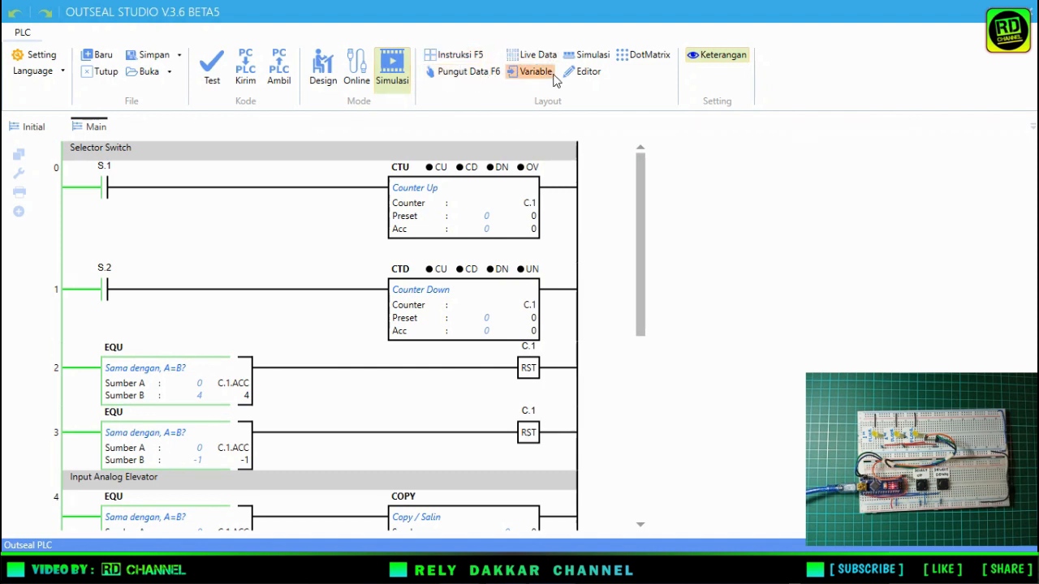
left_click(589, 58)
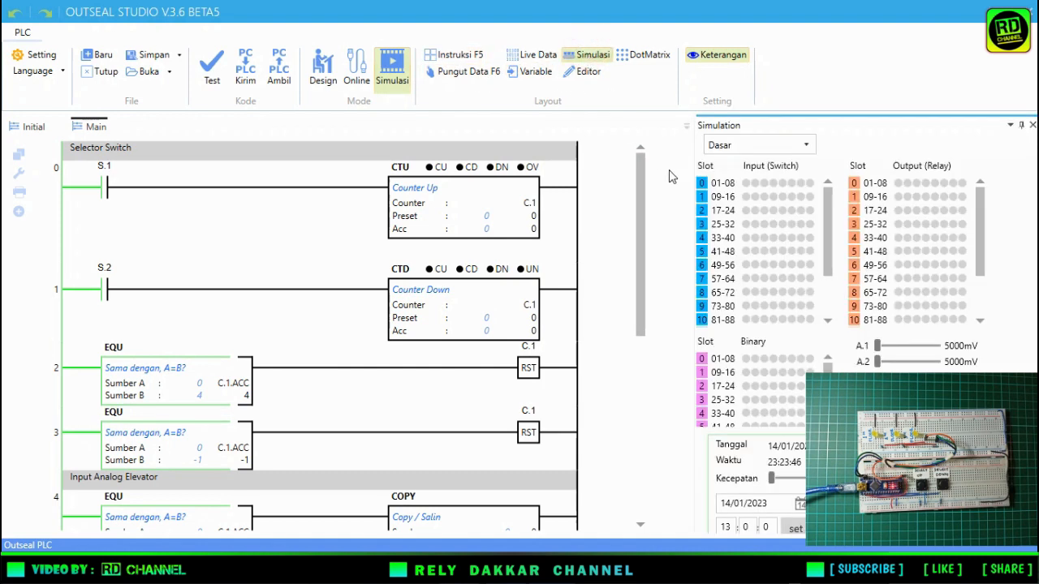
left_click(744, 184)
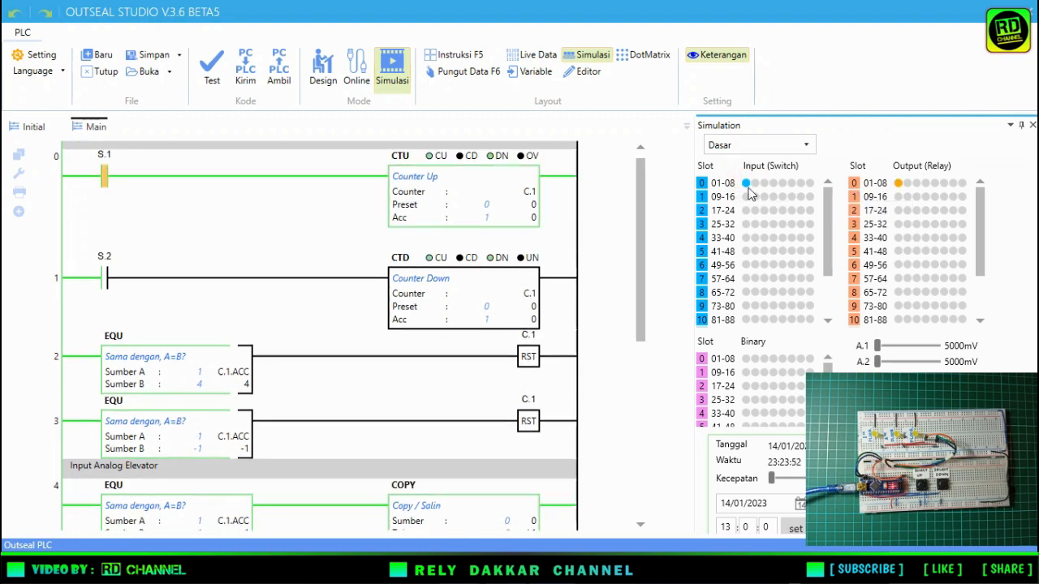
left_click(746, 185)
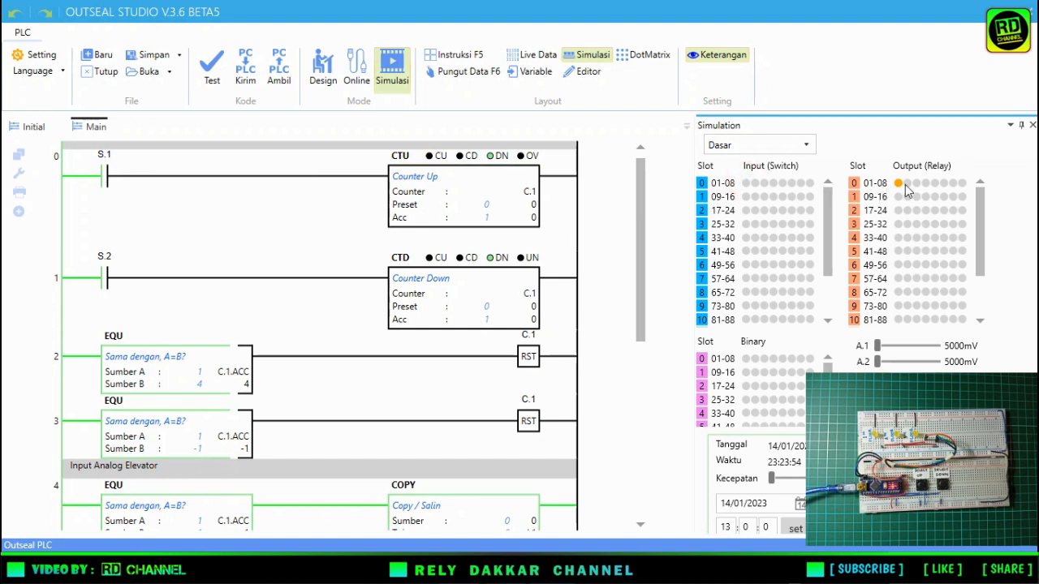
Toggle input switch S.1 on and off in the simulation to count C.1 up.
left_click(747, 186)
left_click(746, 186)
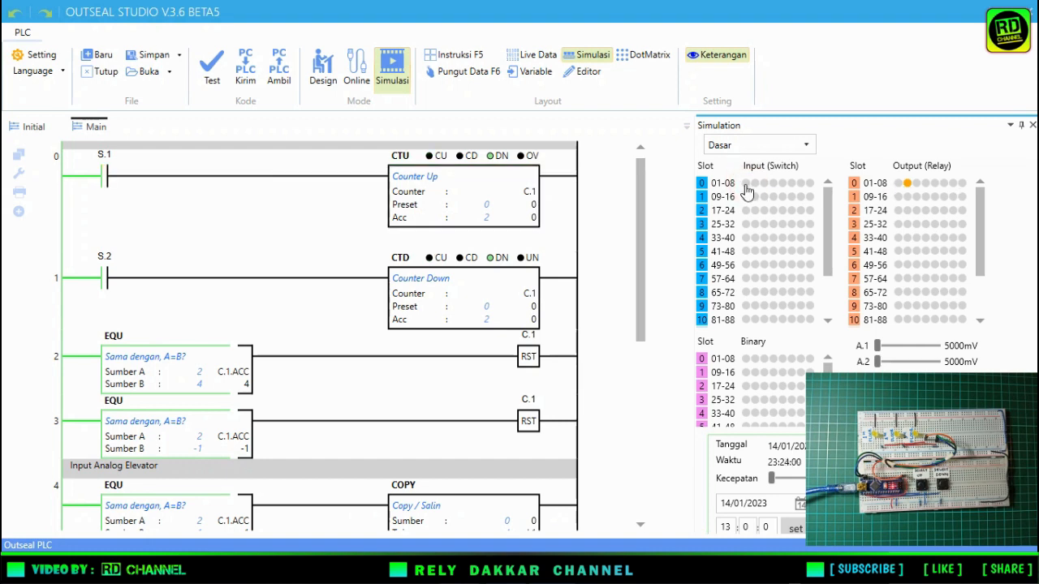
left_click(746, 187)
left_click(747, 186)
Toggle input switch S.2 on and off repeatedly to count C.1 down and test its lower reset.
left_click(754, 184)
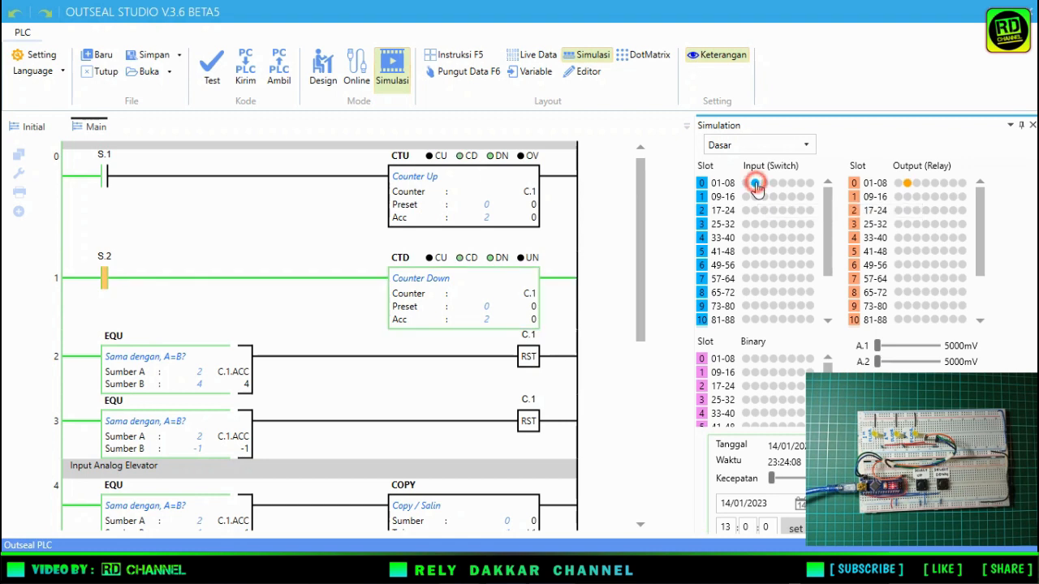
left_click(755, 184)
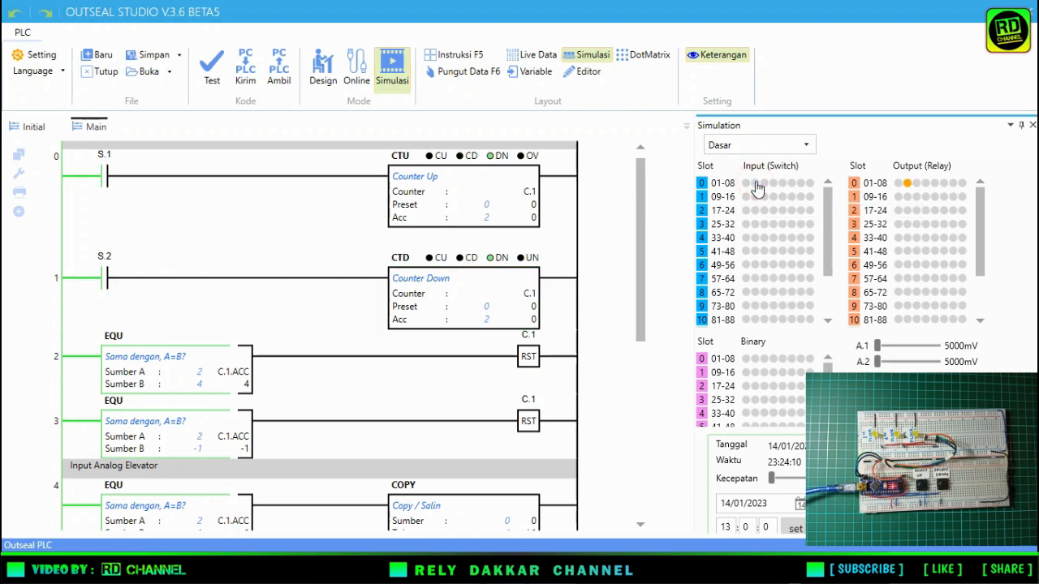
left_click(754, 184)
left_click(754, 185)
left_click(754, 185)
left_click(754, 185)
left_click(755, 185)
left_click(752, 185)
Toggle input switch S.1 on and off repeatedly until the C.1 accumulator reaches 3.
left_click(747, 185)
left_click(746, 185)
left_click(746, 185)
left_click(747, 185)
left_click(746, 185)
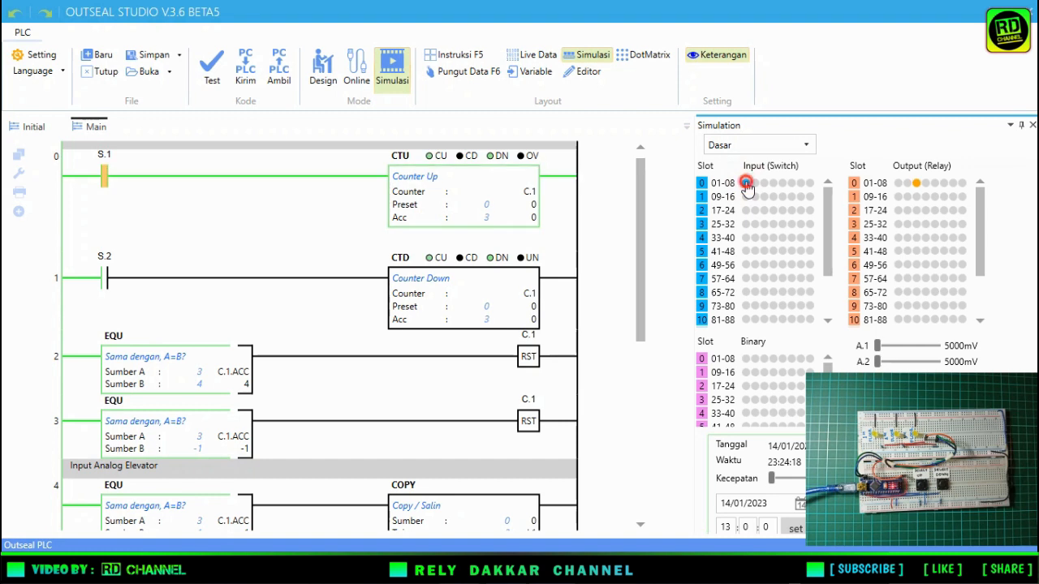
left_click(747, 185)
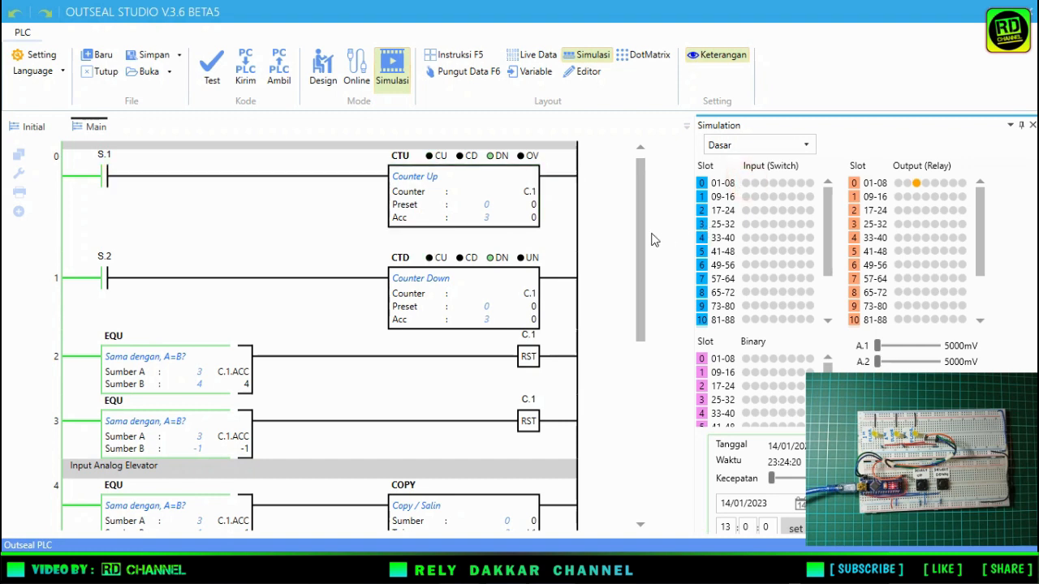
Pulse input S.2 twice and examine how the Input Analog Elevator and Indikator Lamp rungs respond to the counter.
left_click_drag(641, 221, 640, 378)
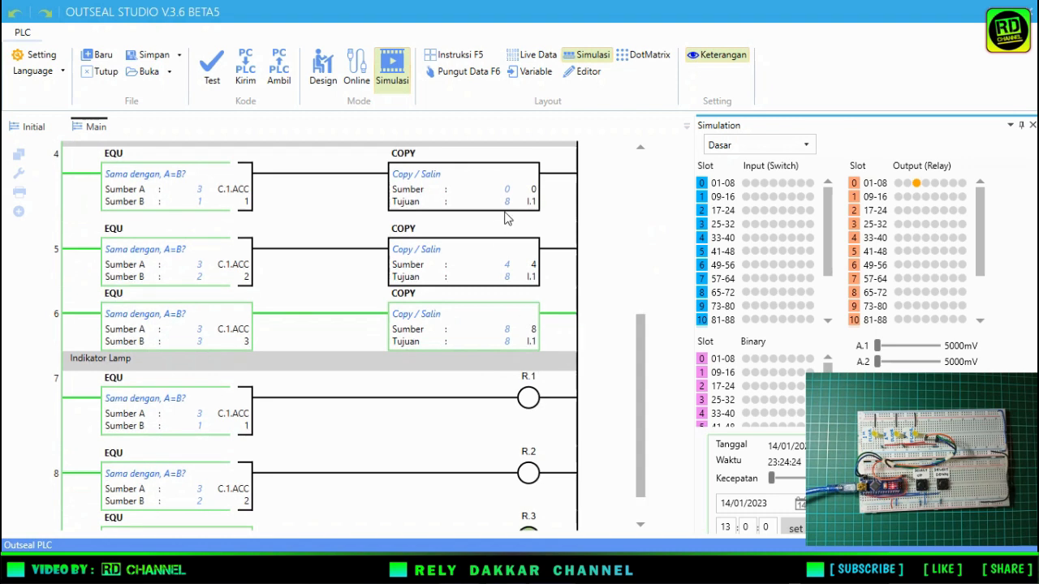
right_click(753, 183)
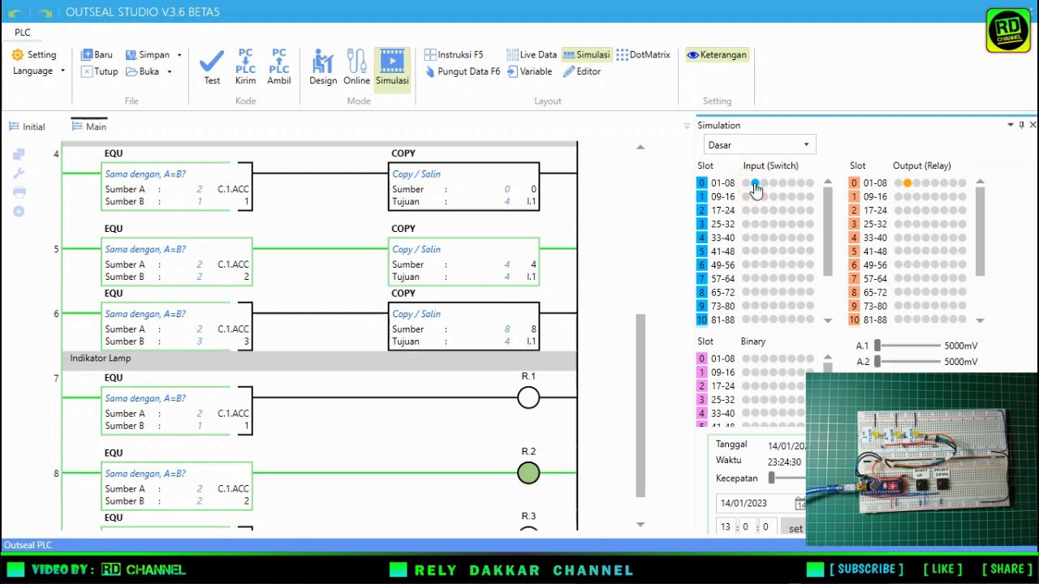
right_click(754, 184)
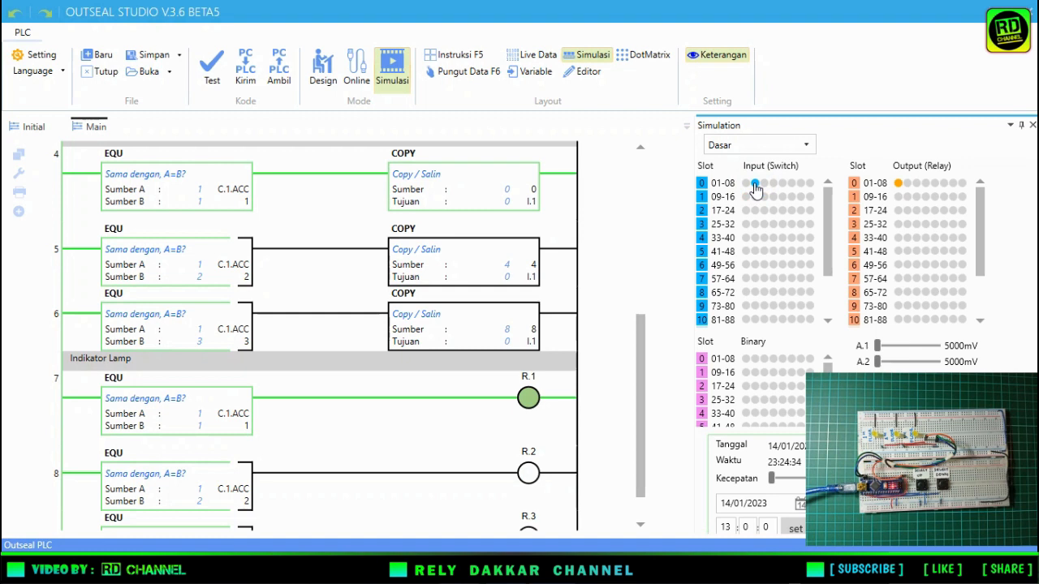
left_click_drag(637, 335, 643, 289)
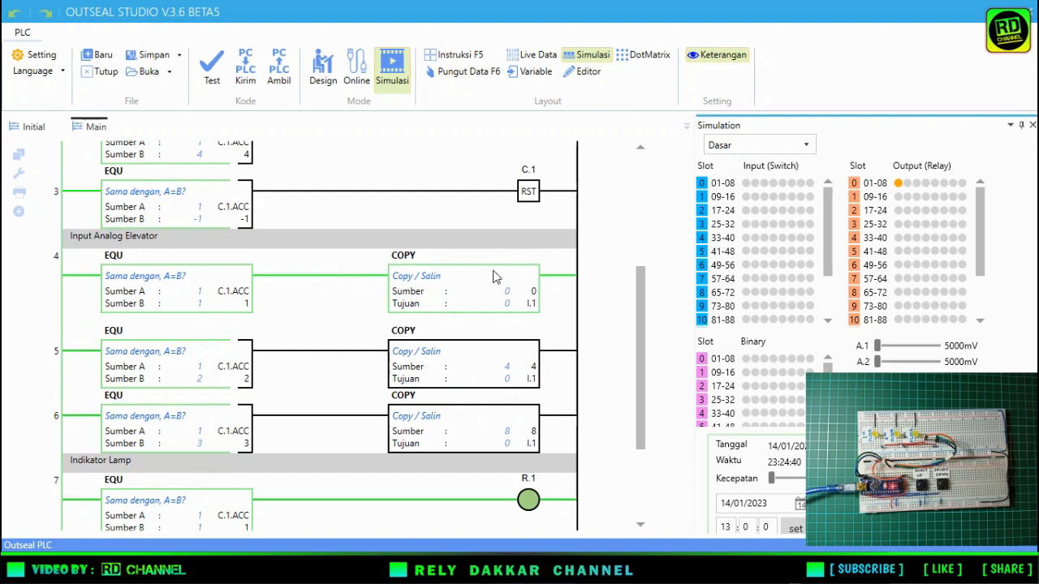
left_click_drag(643, 286, 649, 244)
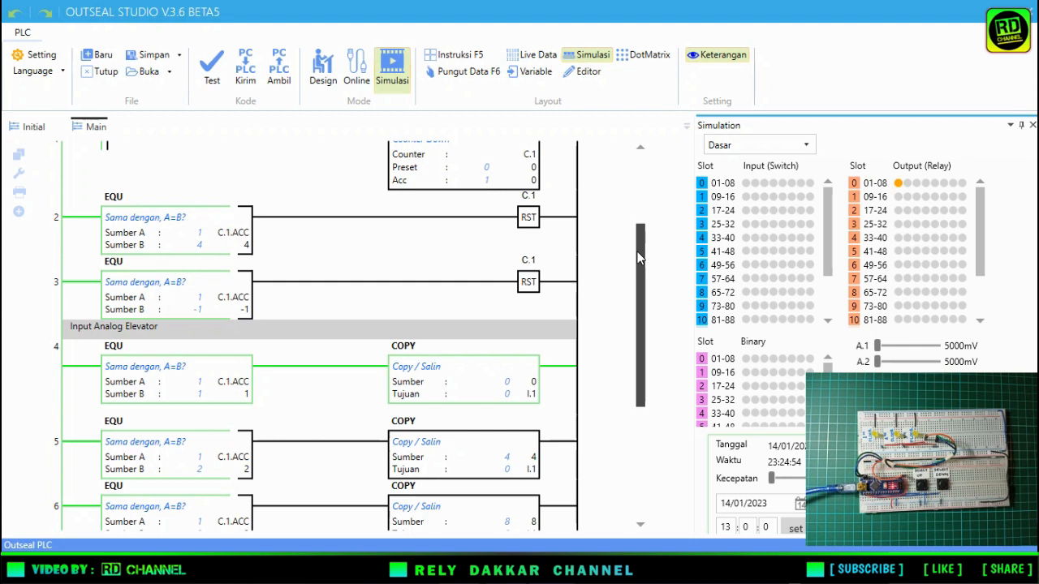
left_click_drag(640, 257, 636, 200)
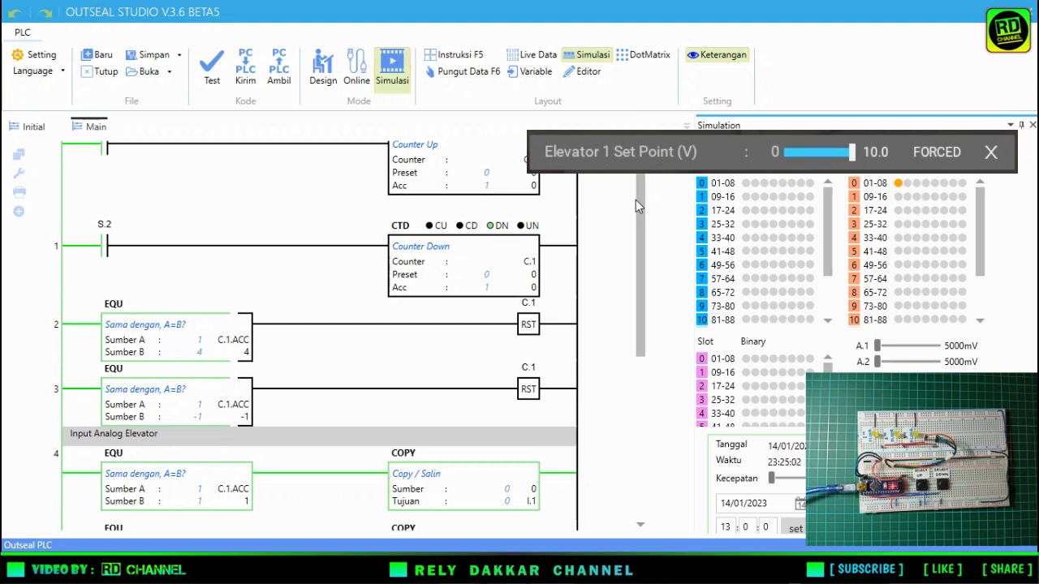
left_click_drag(636, 199, 637, 175)
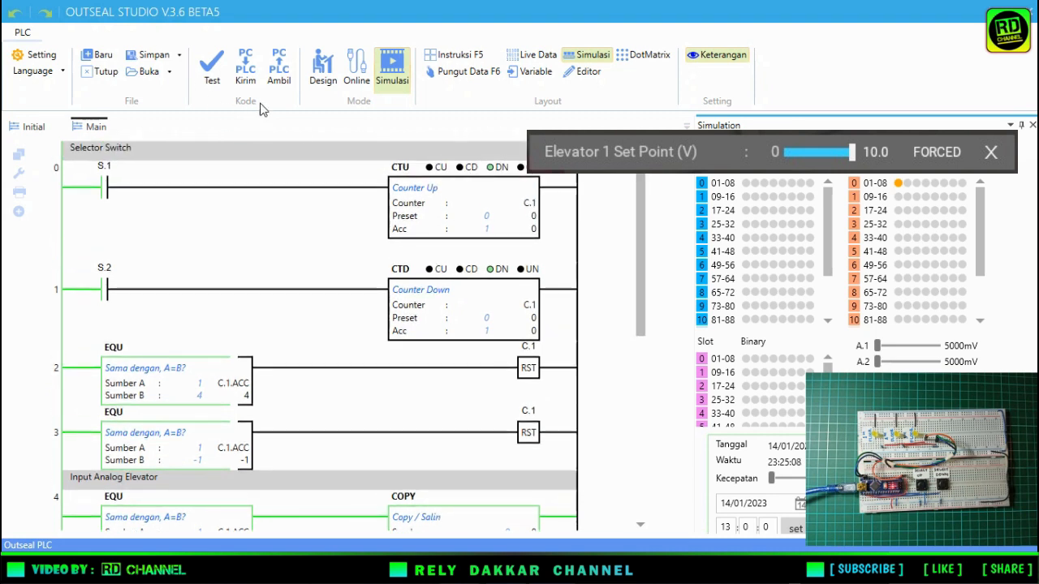
Return to Design mode, set the project hardware to Nano V5 and check its Arduino pinout.
left_click(312, 80)
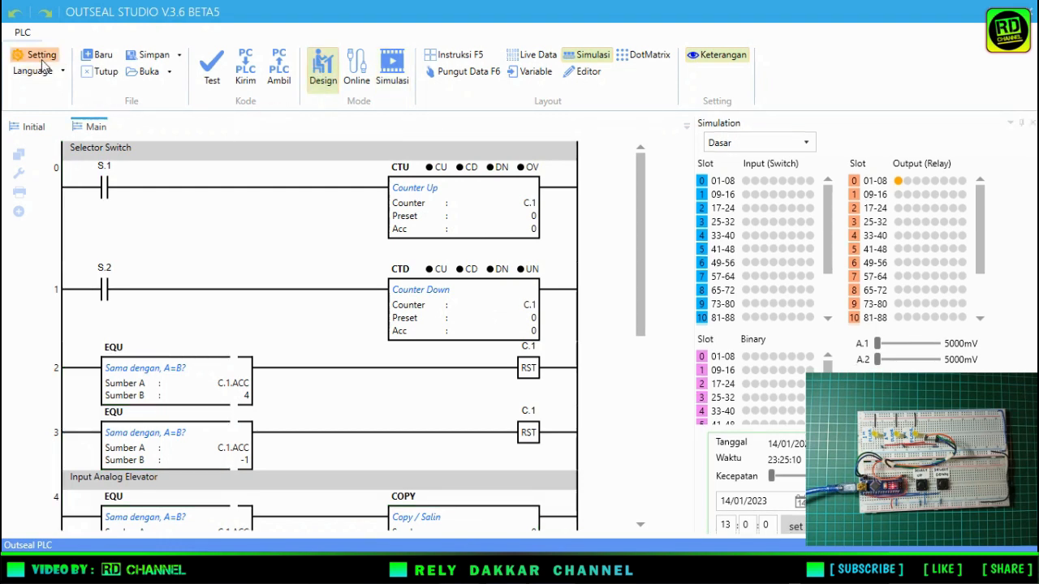
left_click(42, 57)
left_click(158, 110)
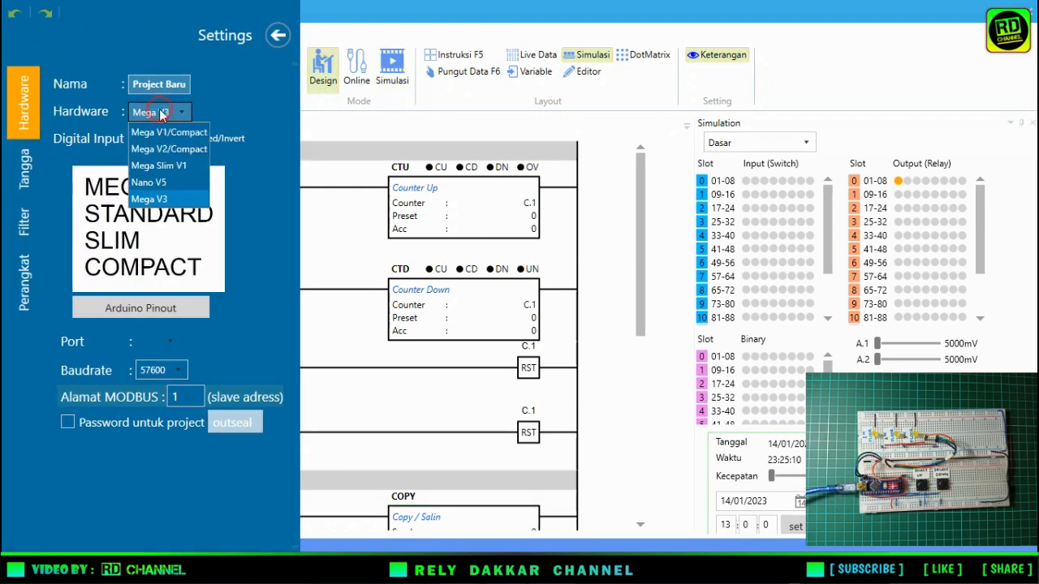
left_click(156, 181)
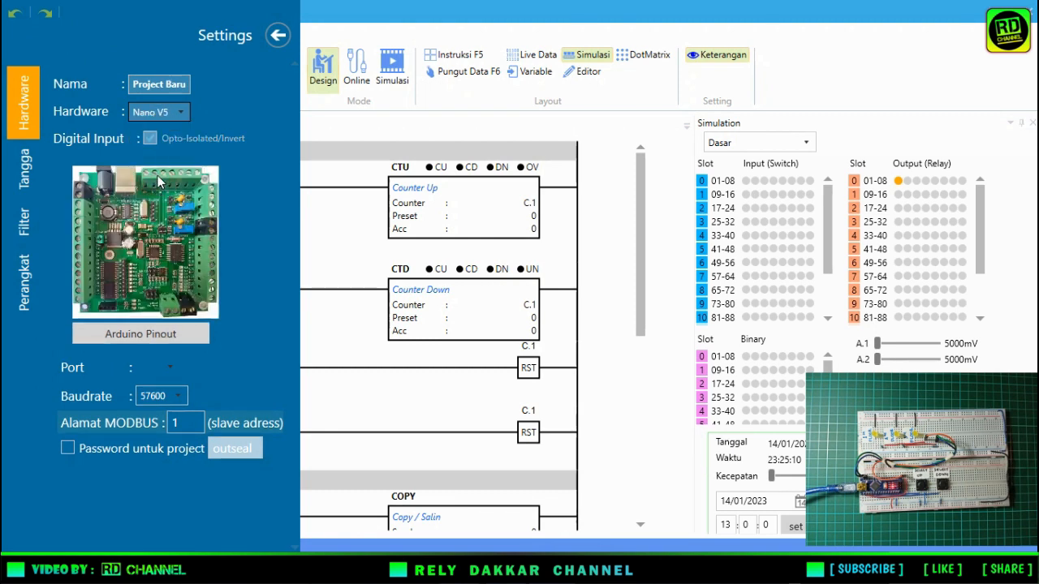
left_click(166, 333)
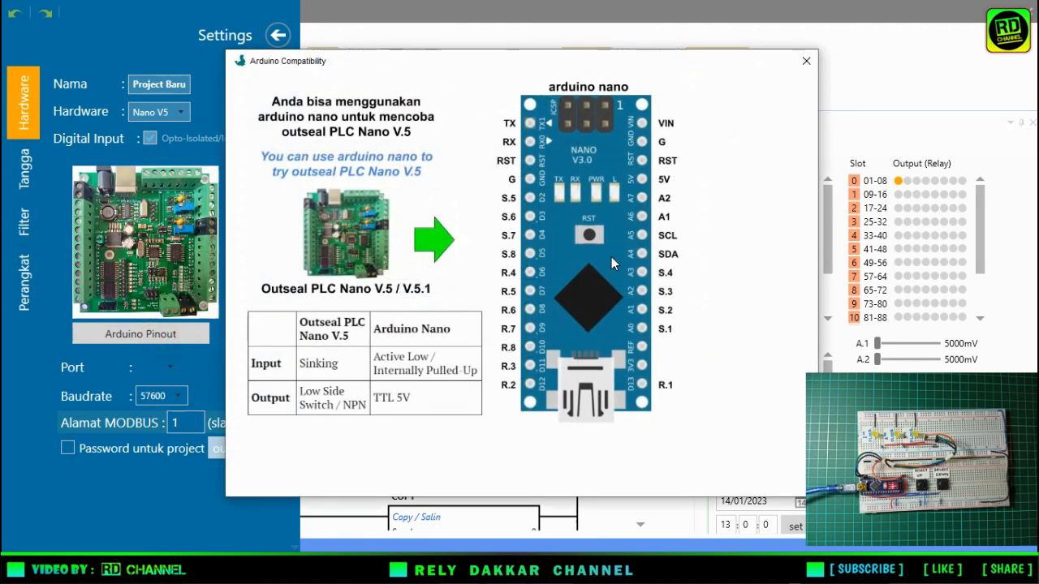
left_click(806, 62)
Set the communication port to COM5 and upload the ladder program to the PLC.
left_click(166, 369)
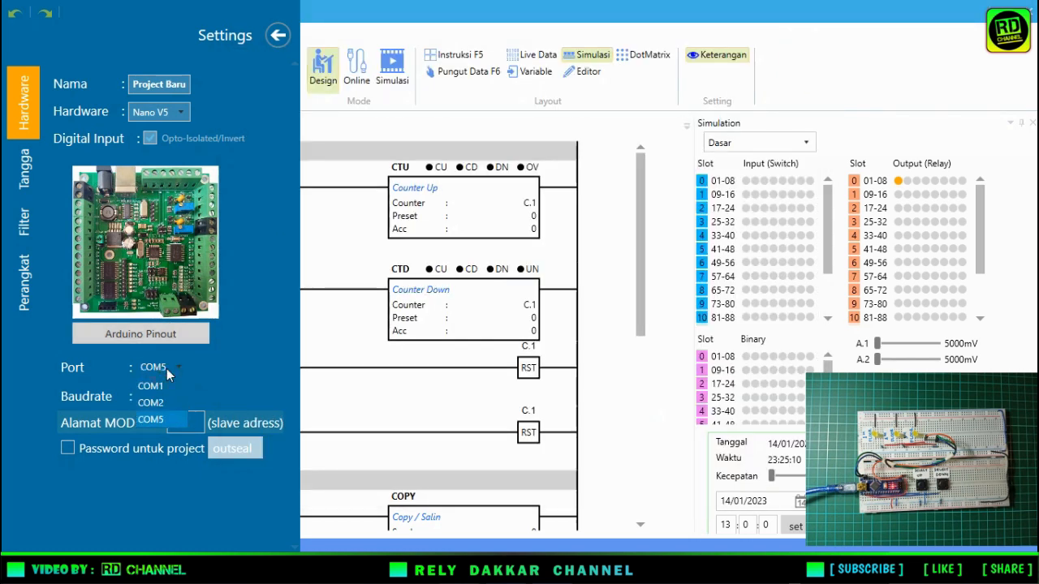
left_click(157, 419)
left_click(280, 37)
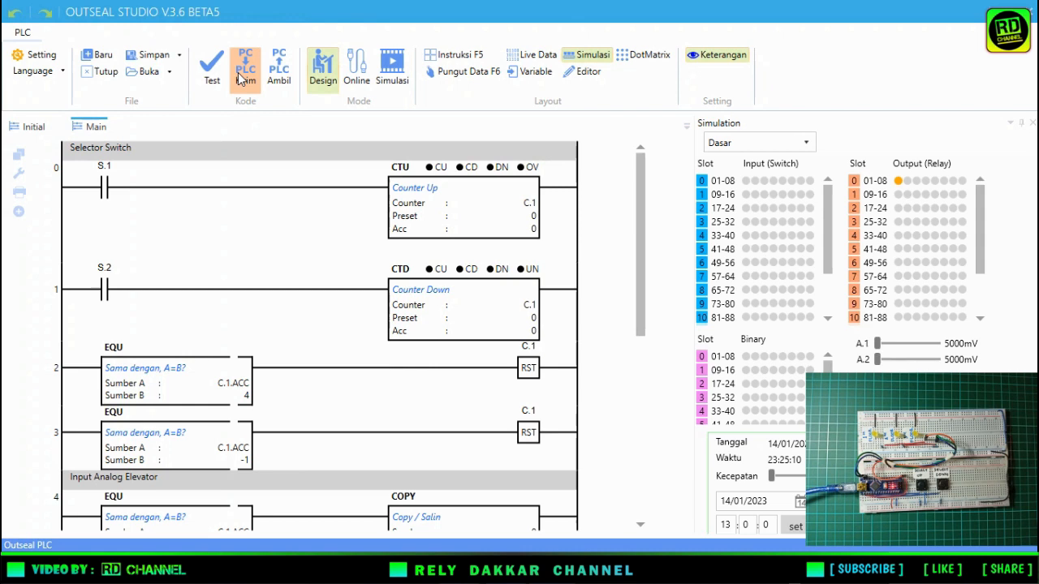
left_click(240, 77)
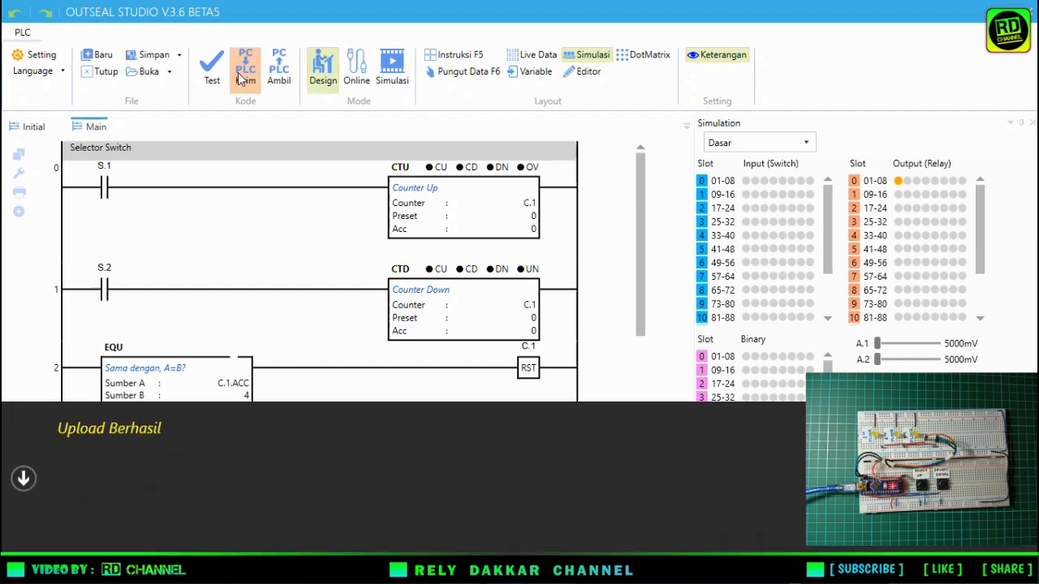
left_click(25, 479)
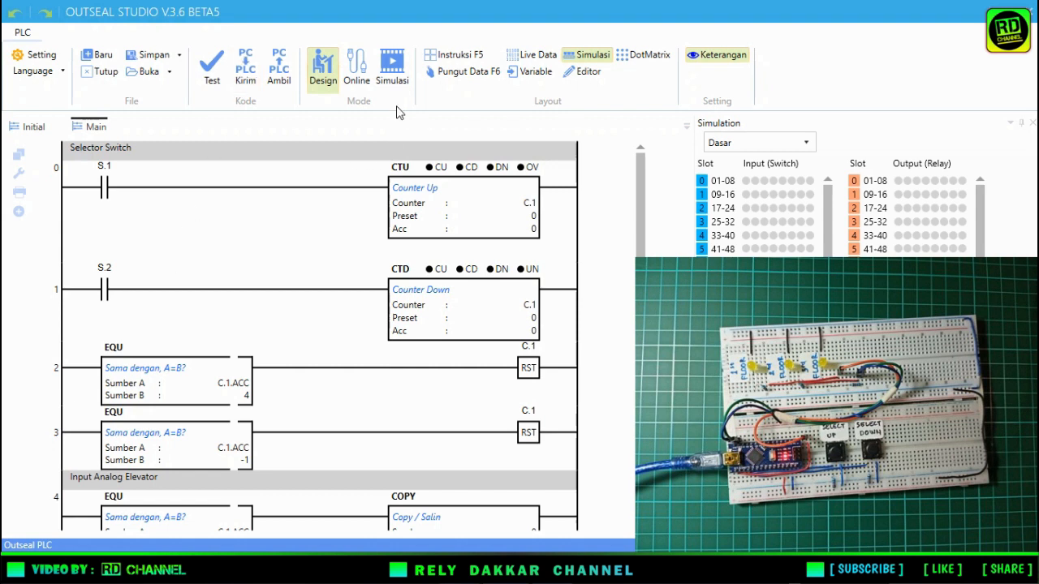
Monitor the uploaded program in Online mode and return to Design mode.
left_click(362, 68)
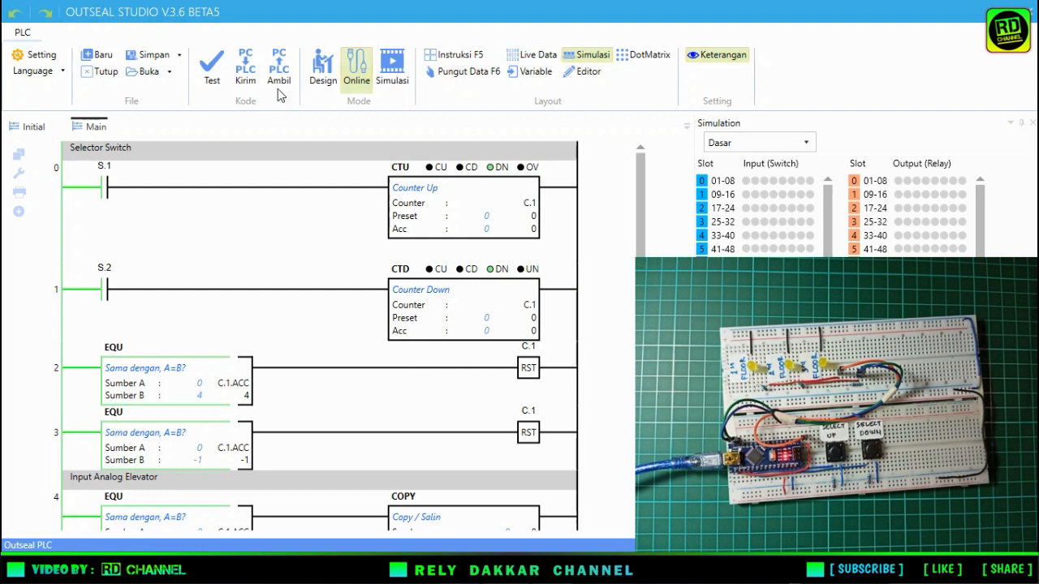
left_click(331, 73)
left_click(393, 115)
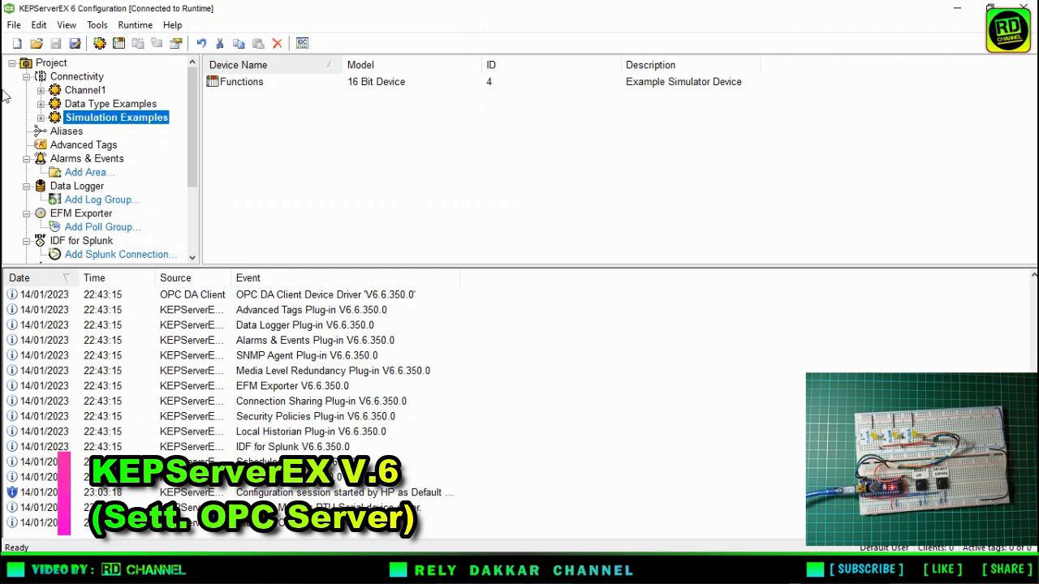
Switch to KEPServerEX 6 and start a new channel of type Modbus RTU Serial under Connectivity.
left_click(81, 91)
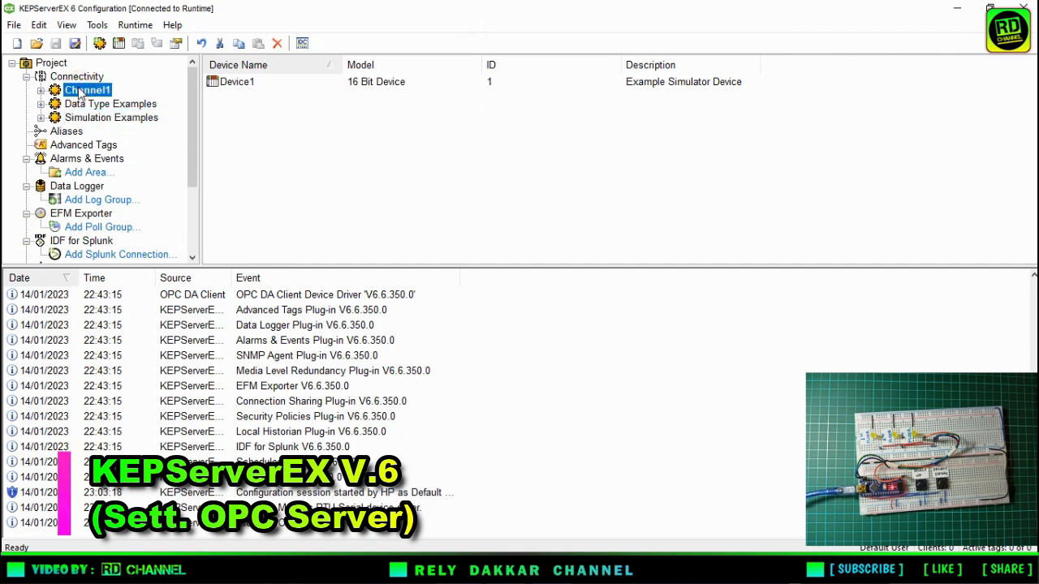
left_click(74, 78)
right_click(74, 77)
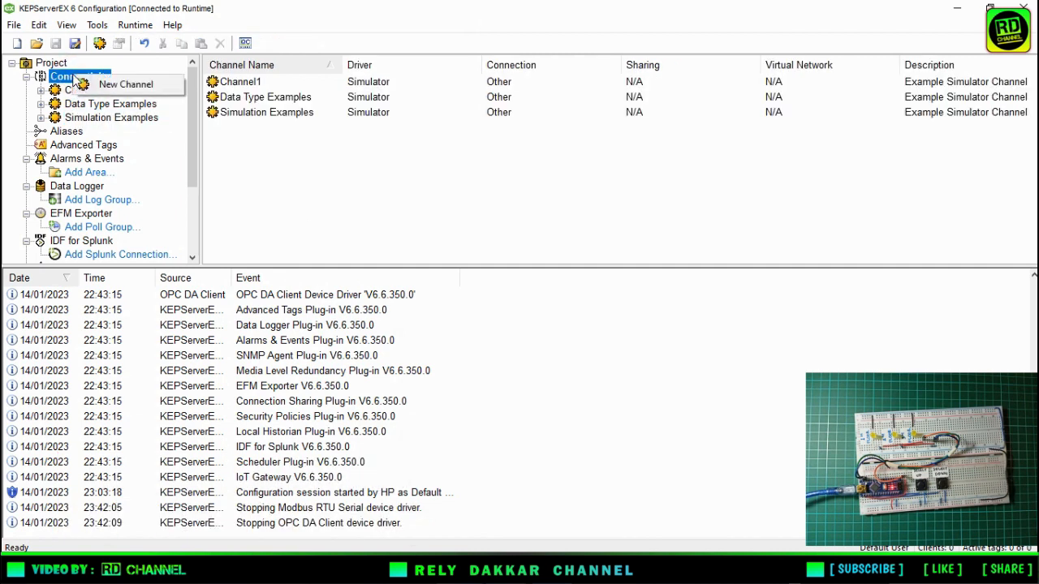
left_click(122, 84)
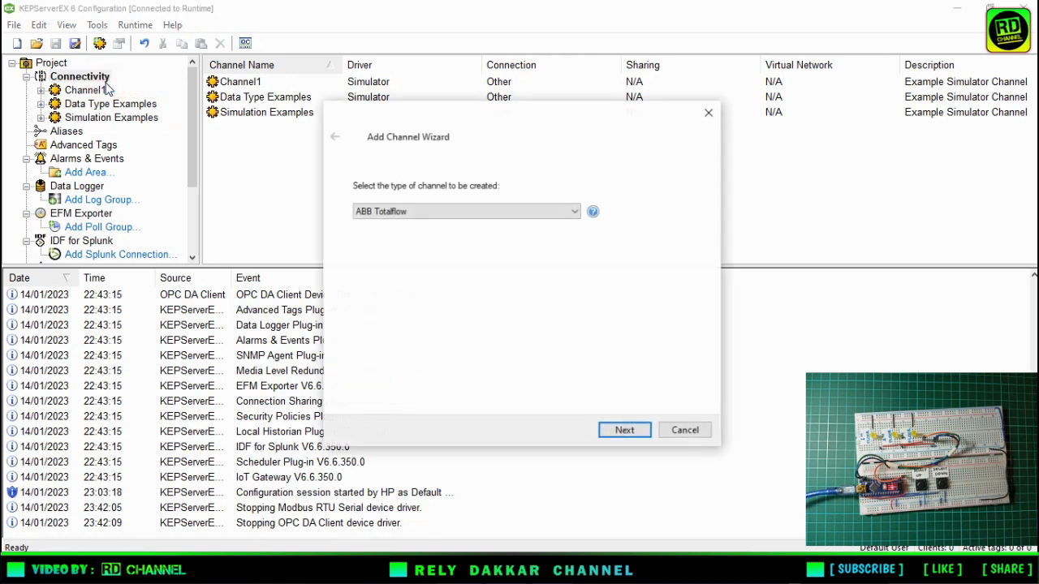
left_click(434, 211)
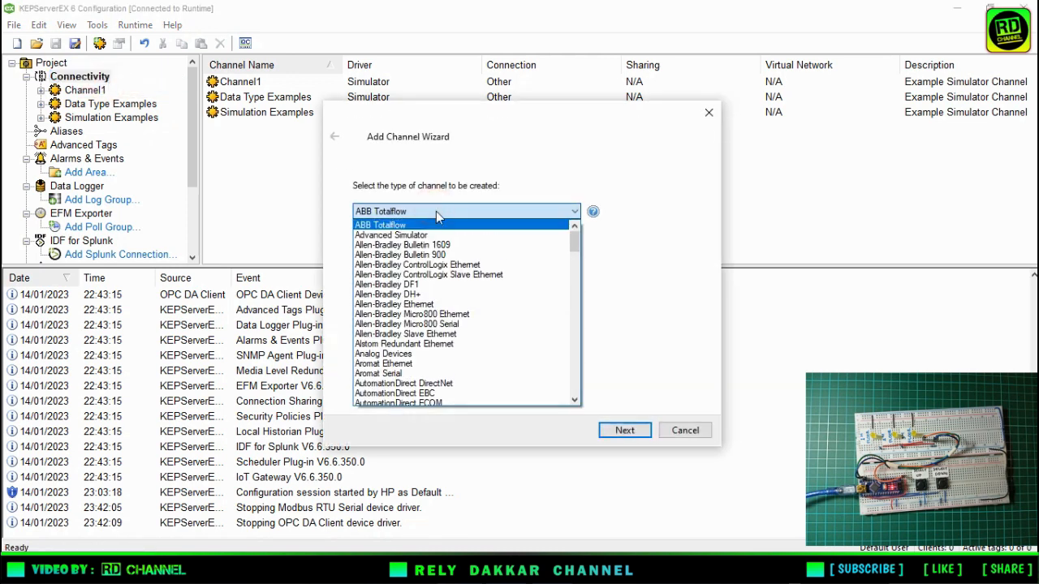
scroll(438, 244, "down", 1)
left_click_drag(578, 249, 573, 318)
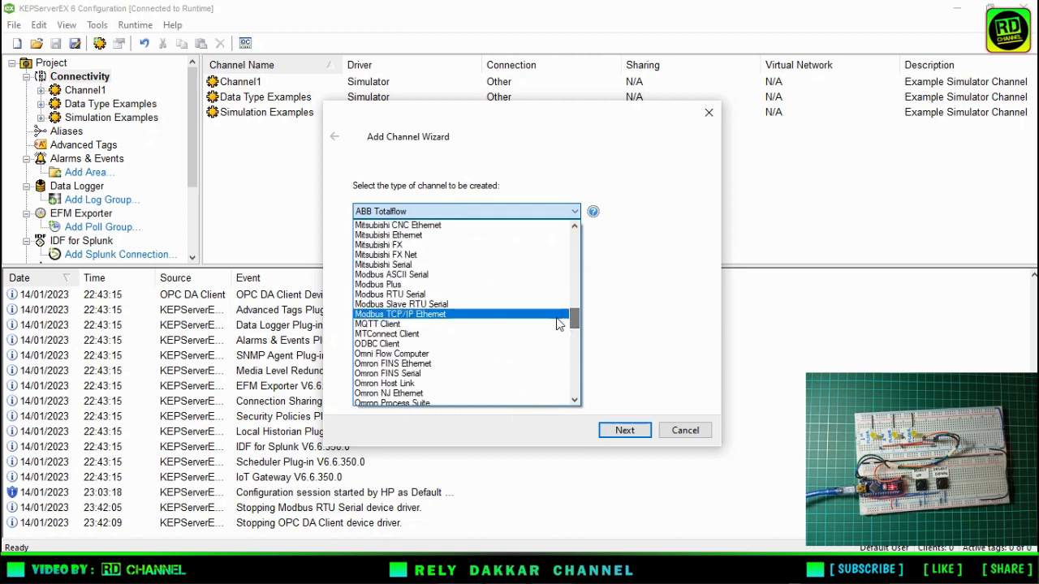
left_click(407, 296)
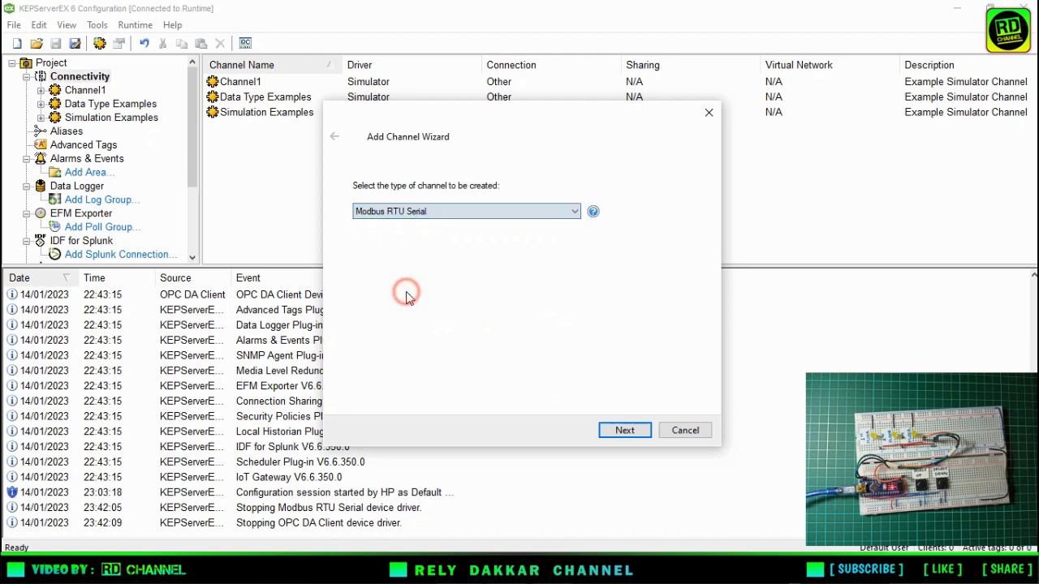
left_click(624, 431)
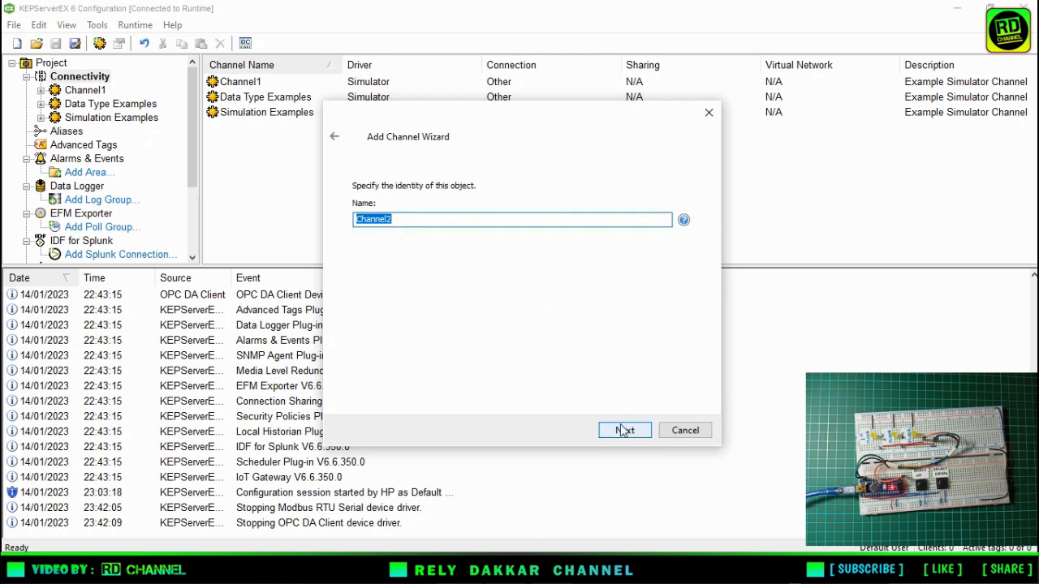
Name the new channel "ele" and keep virtual network None with 1 transaction per cycle.
type("elevator1")
left_click(623, 431)
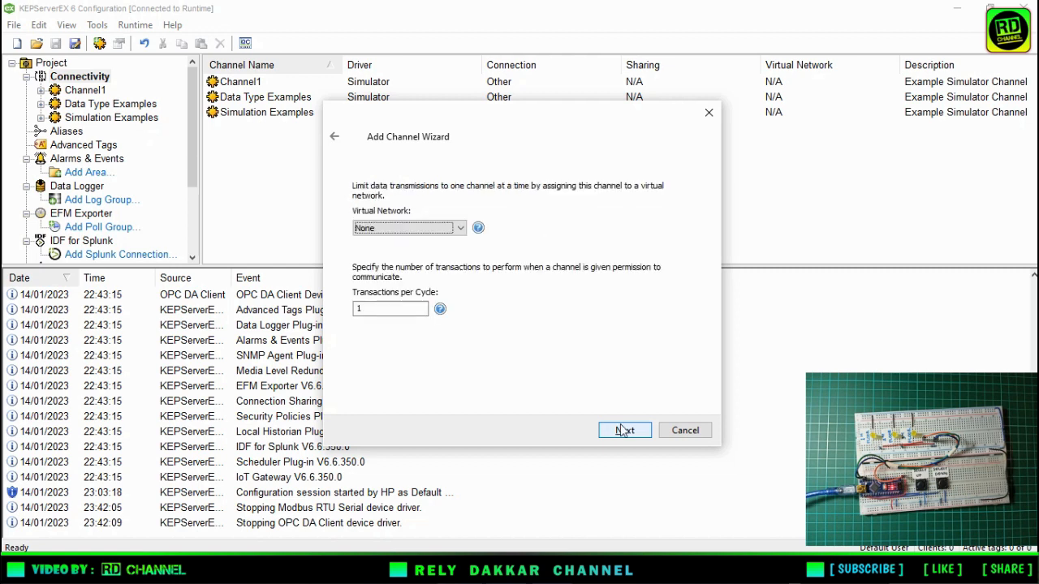
left_click(622, 431)
Set the channel's serial port to COM ID 5, baud rate 57600 and parity None.
left_click(418, 294)
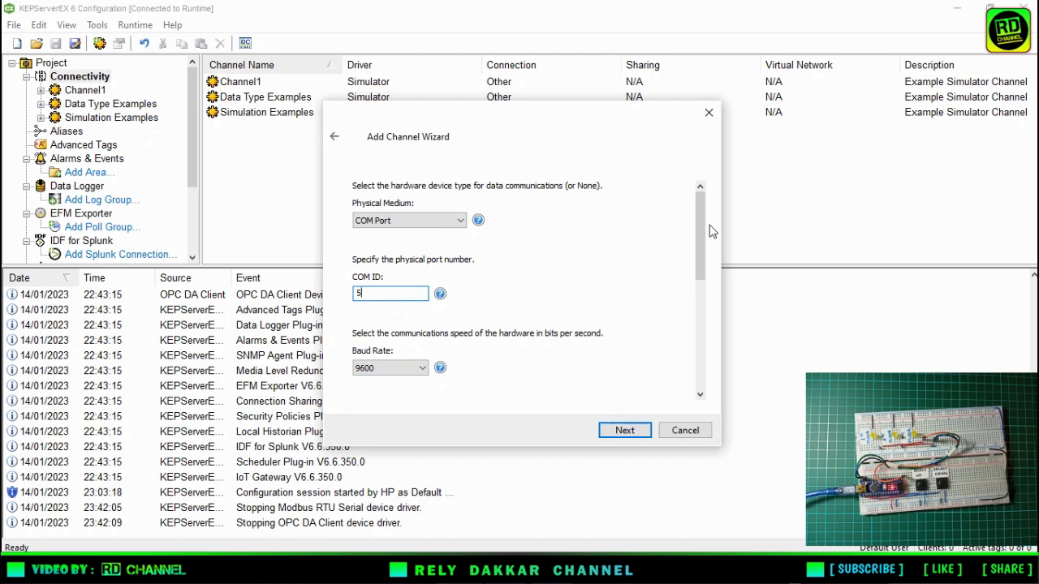
left_click_drag(701, 236, 701, 274)
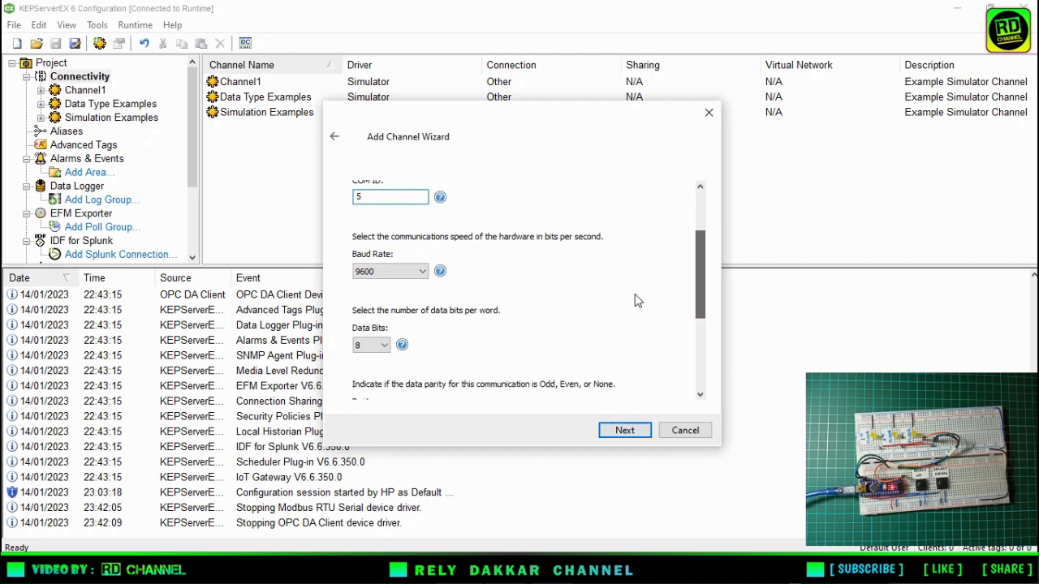
left_click(381, 273)
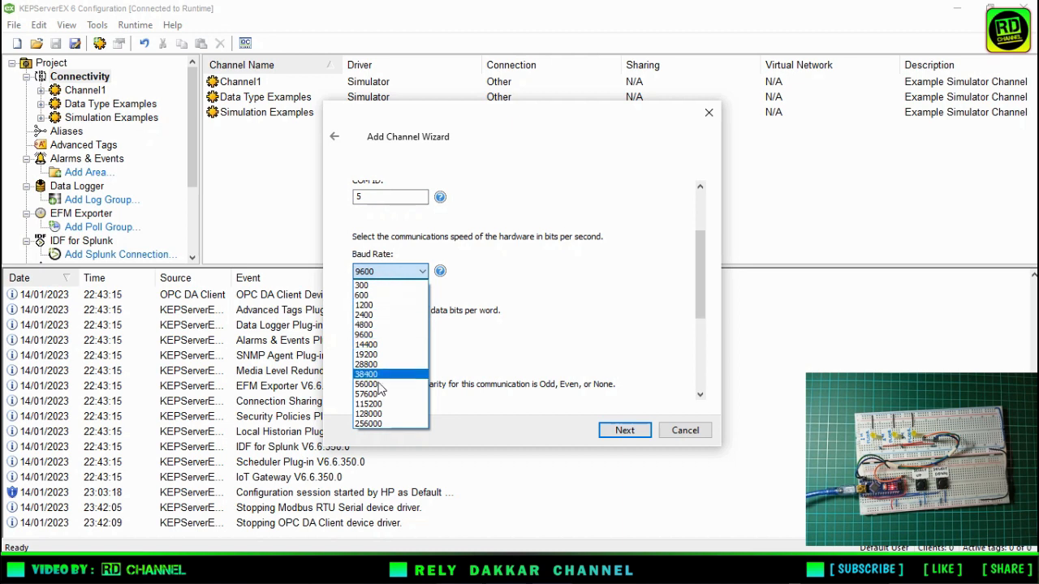
left_click(378, 395)
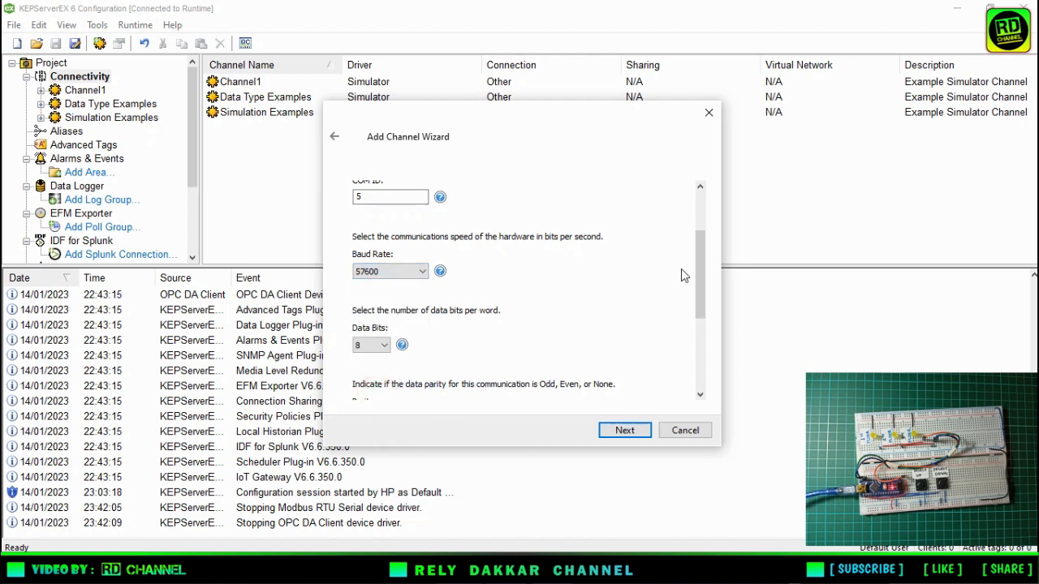
left_click_drag(702, 284, 706, 346)
left_click(420, 263)
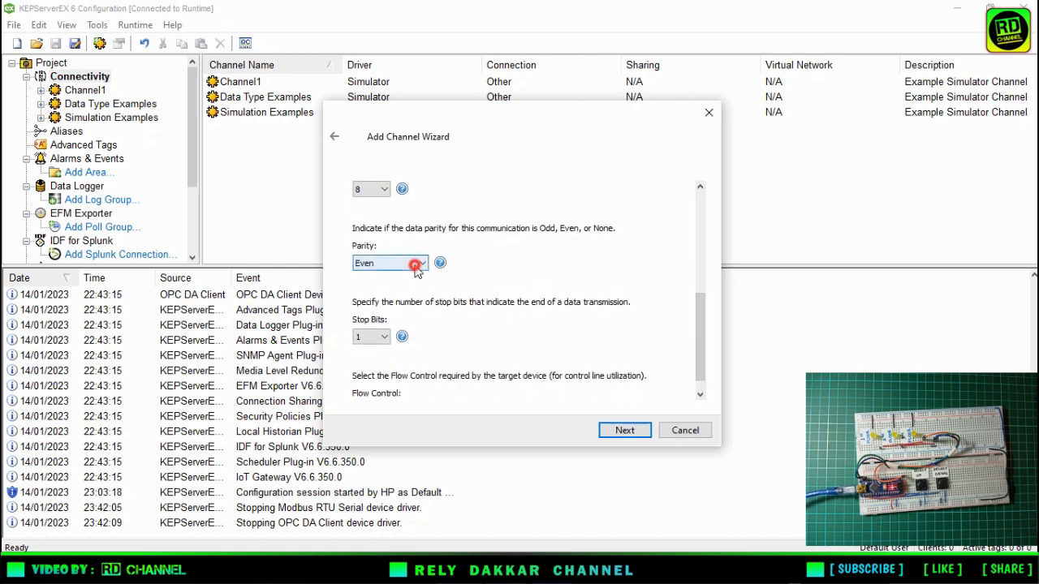
left_click(411, 279)
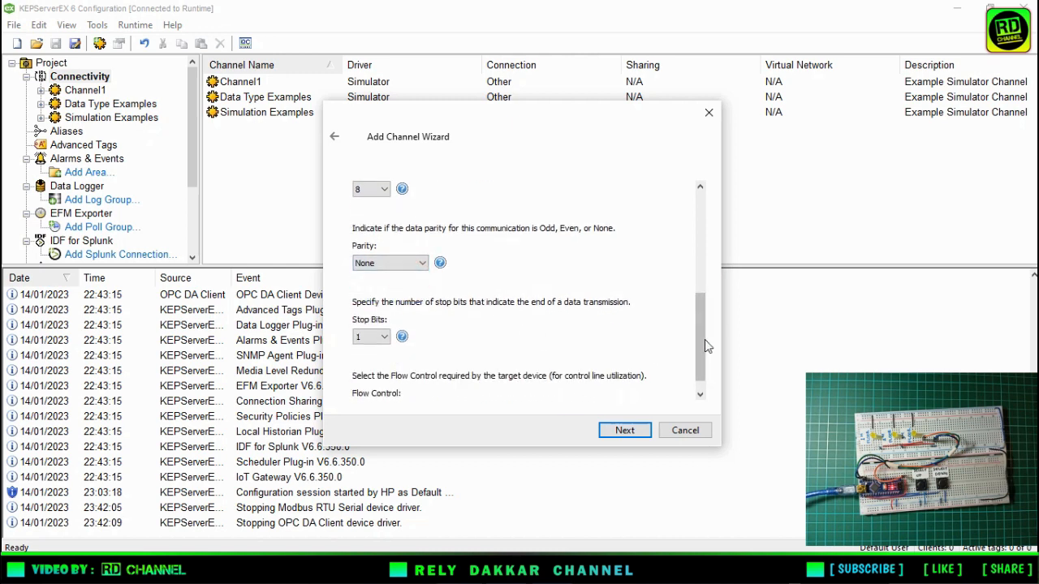
mouse_move(705, 341)
left_mouse_down()
mouse_move(704, 364)
mouse_move(693, 220)
mouse_move(697, 338)
left_mouse_up()
left_click(624, 430)
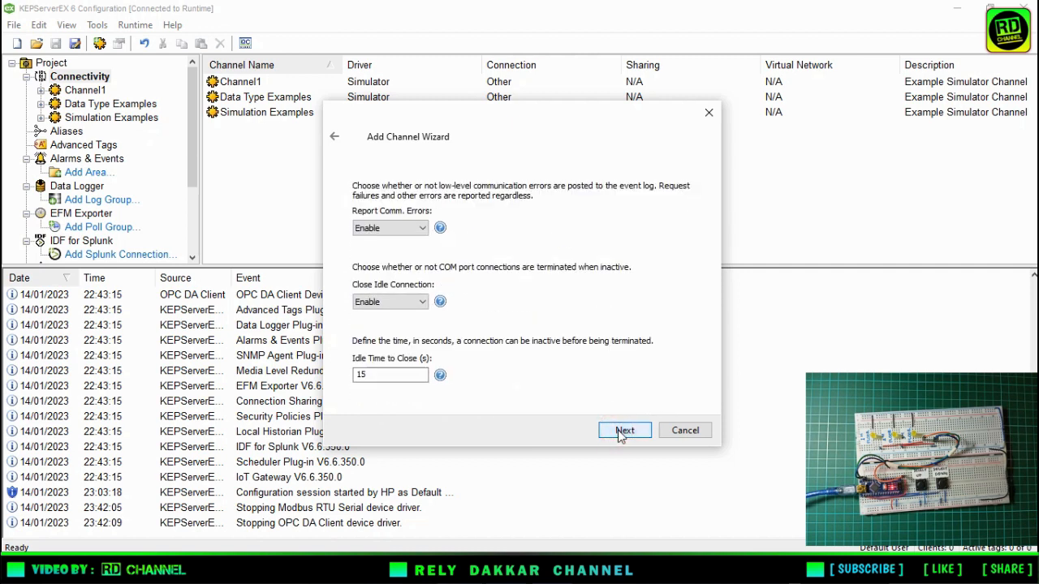
Accept the remaining channel defaults, including write optimization and duty cycle 10, and finish creating the elevator1 channel.
left_click(624, 430)
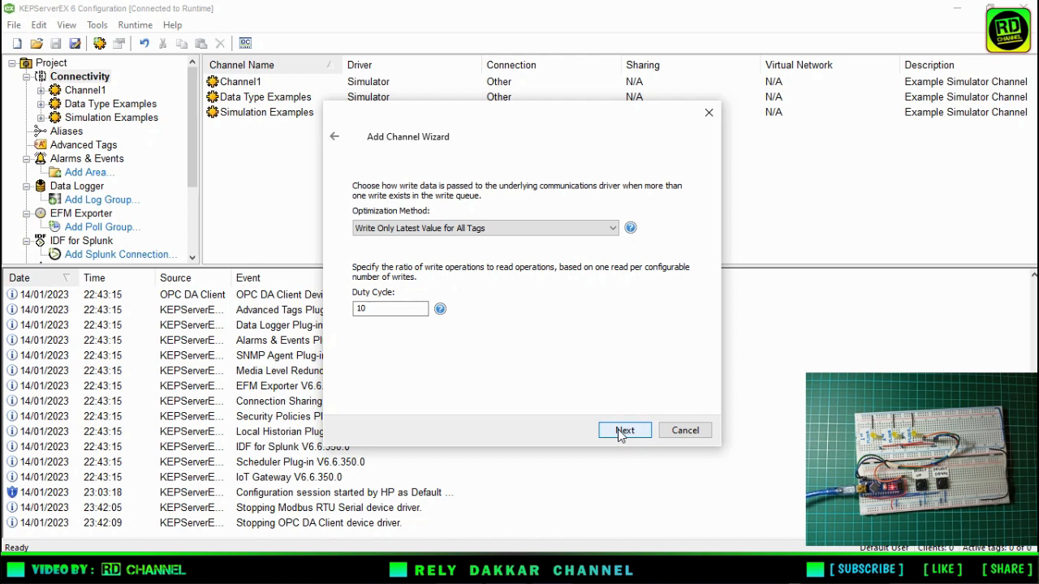
left_click(623, 430)
left_click(623, 430)
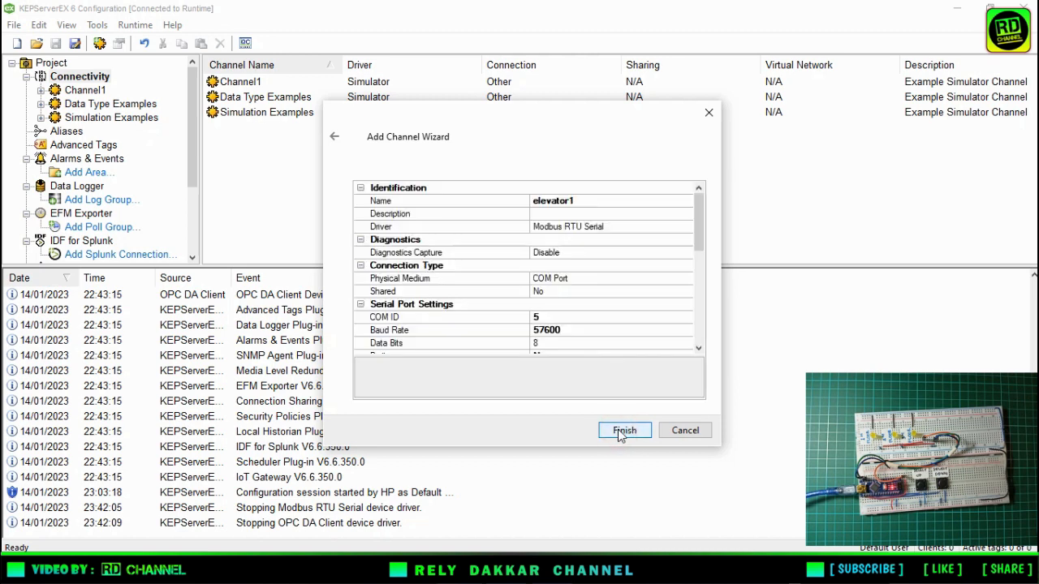
mouse_move(701, 213)
left_mouse_down()
mouse_move(705, 234)
mouse_move(700, 203)
left_mouse_up()
left_click(631, 432)
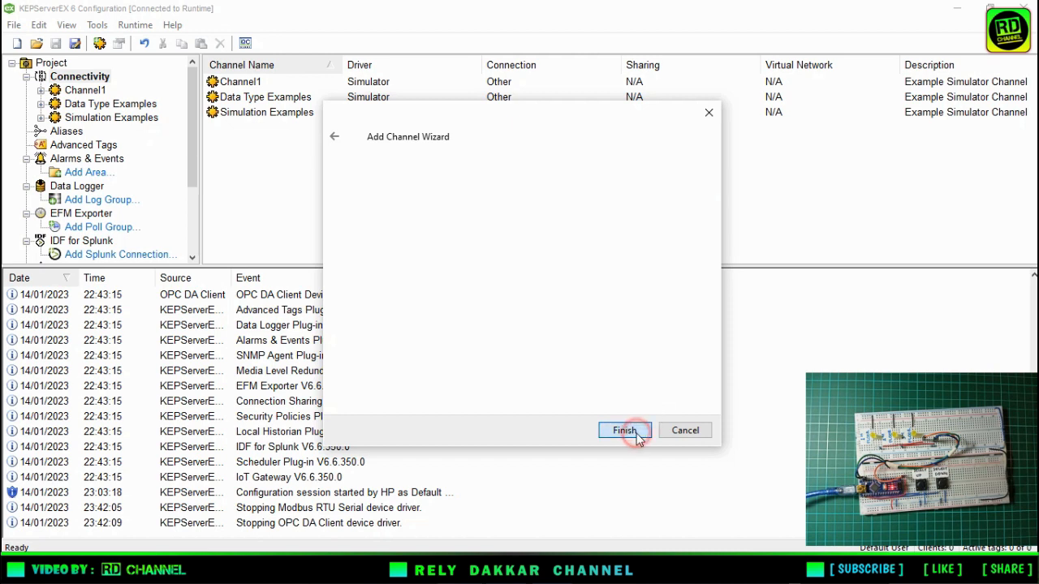
left_click(405, 228)
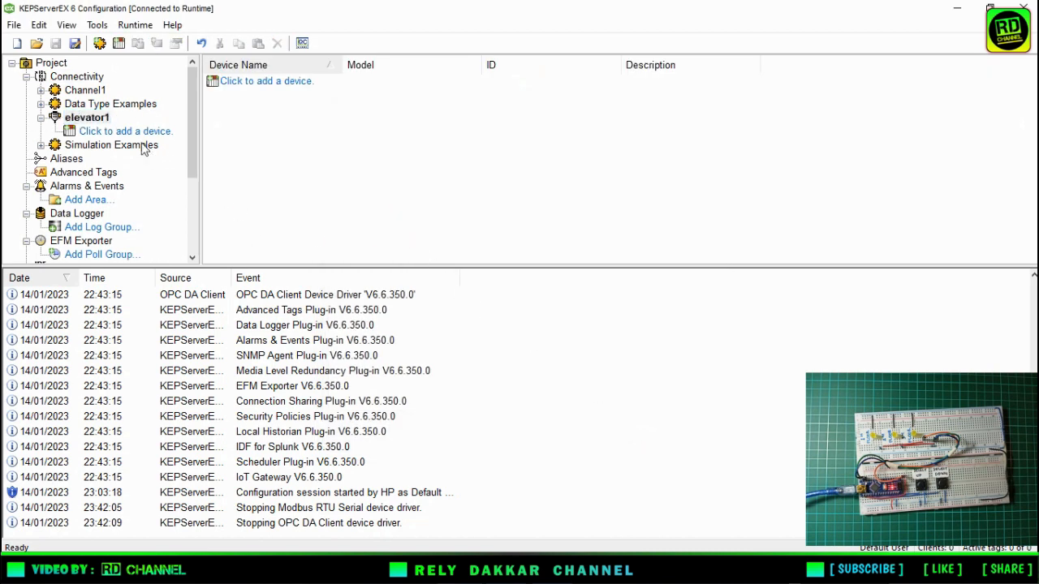
Add a device named "elevator2" to the elevator1 channel with model Modbus, ID format Decimal and ID 1.
left_click(115, 134)
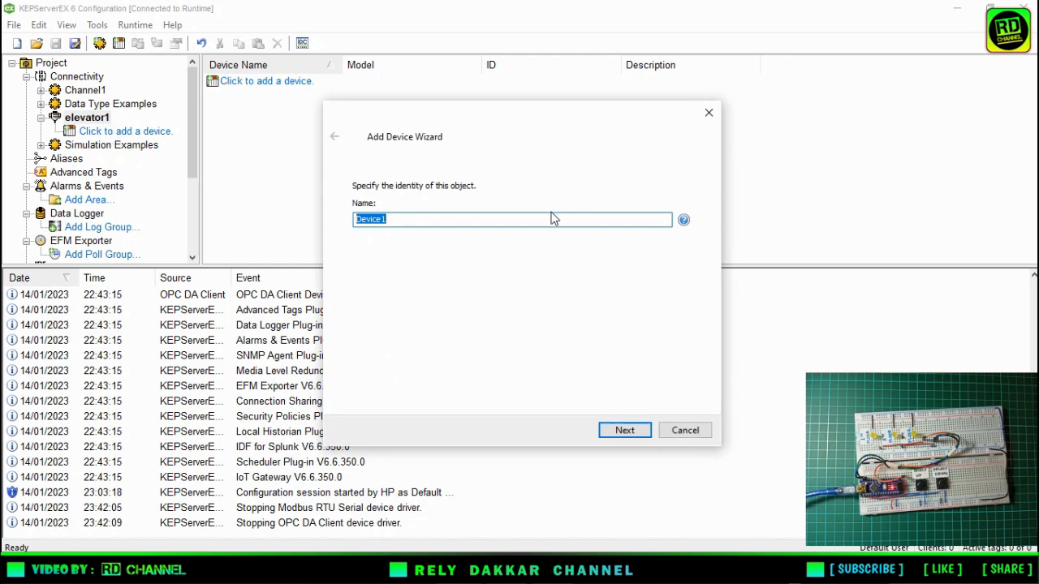
type("el")
left_click(643, 432)
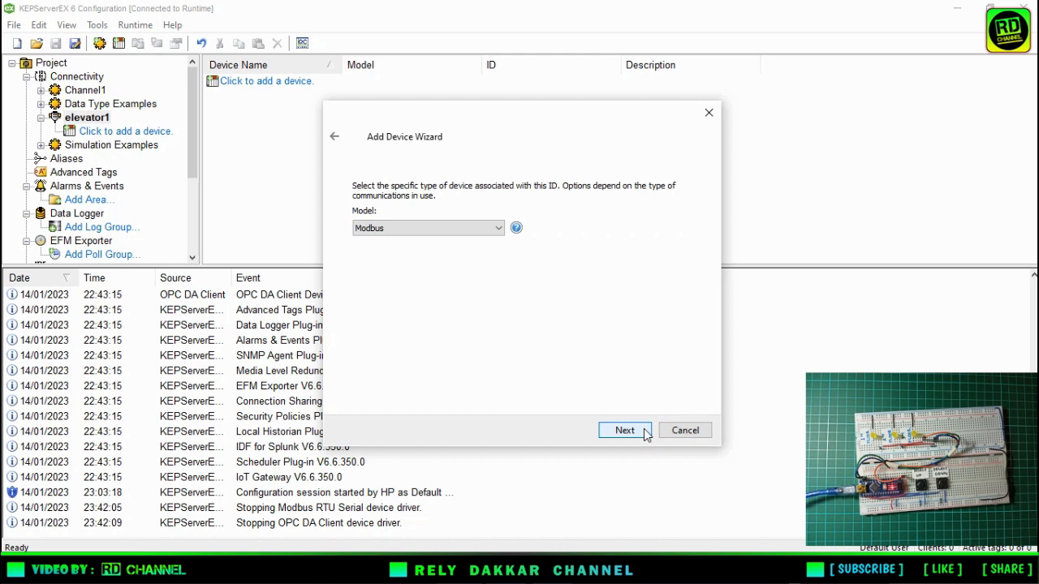
left_click(646, 433)
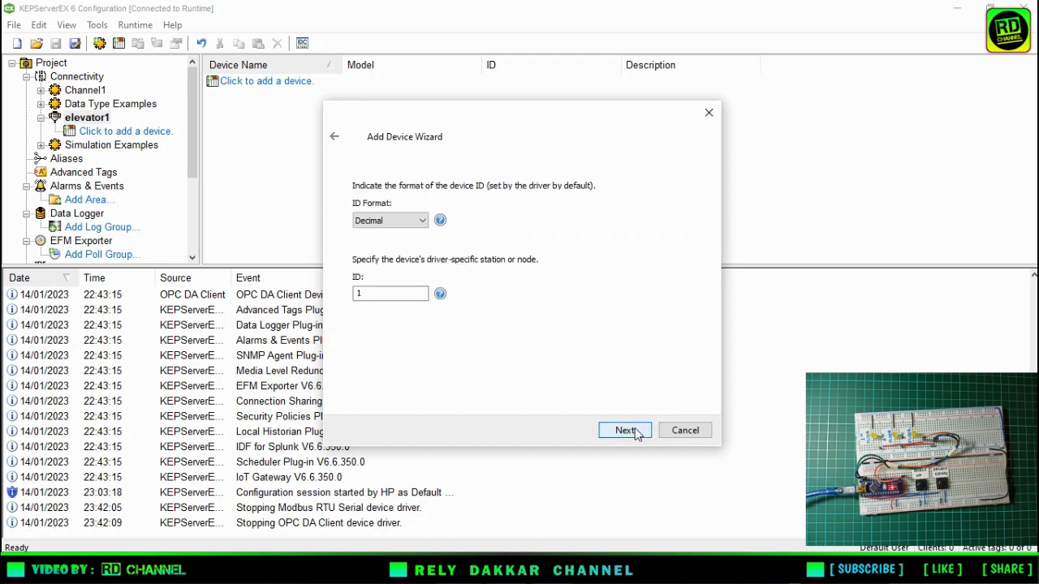
left_click(634, 431)
Keep the default timing, tag generation, byte order and error handling settings and finish creating the device.
left_click(636, 431)
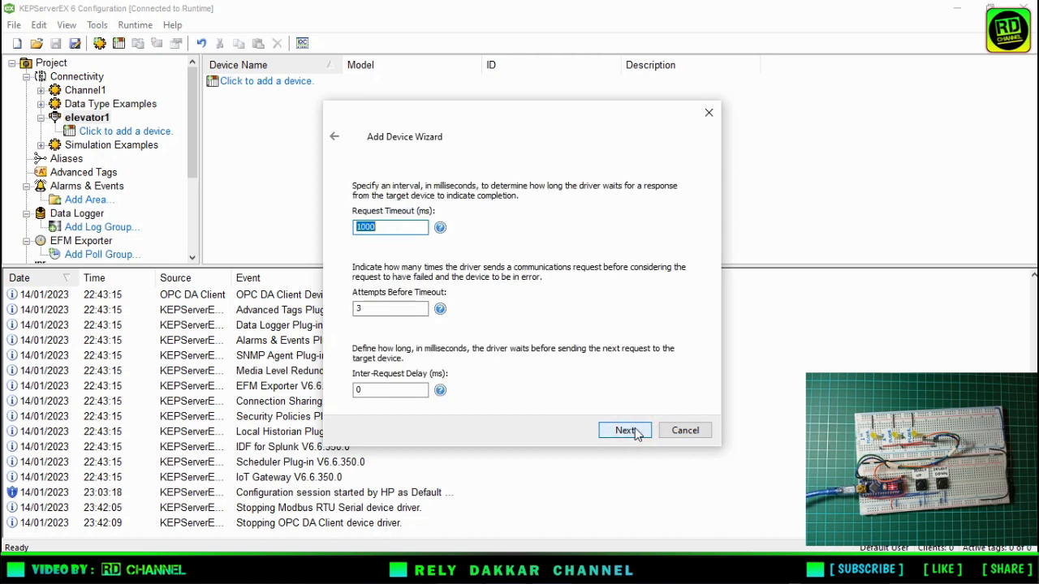
left_click(635, 431)
left_click(636, 432)
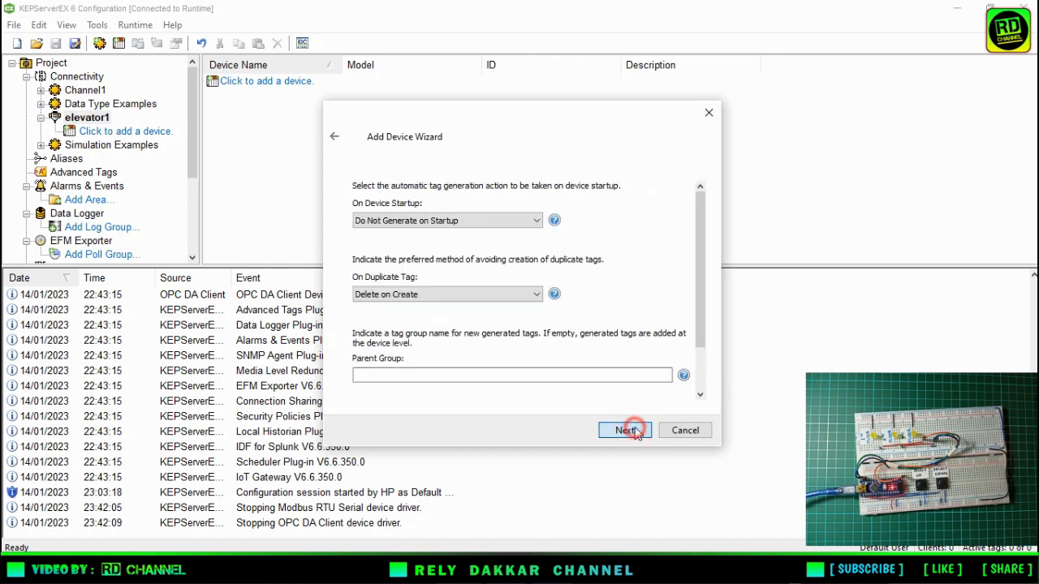
left_click(635, 432)
left_click_drag(699, 264, 704, 241)
left_click(618, 432)
left_click(619, 434)
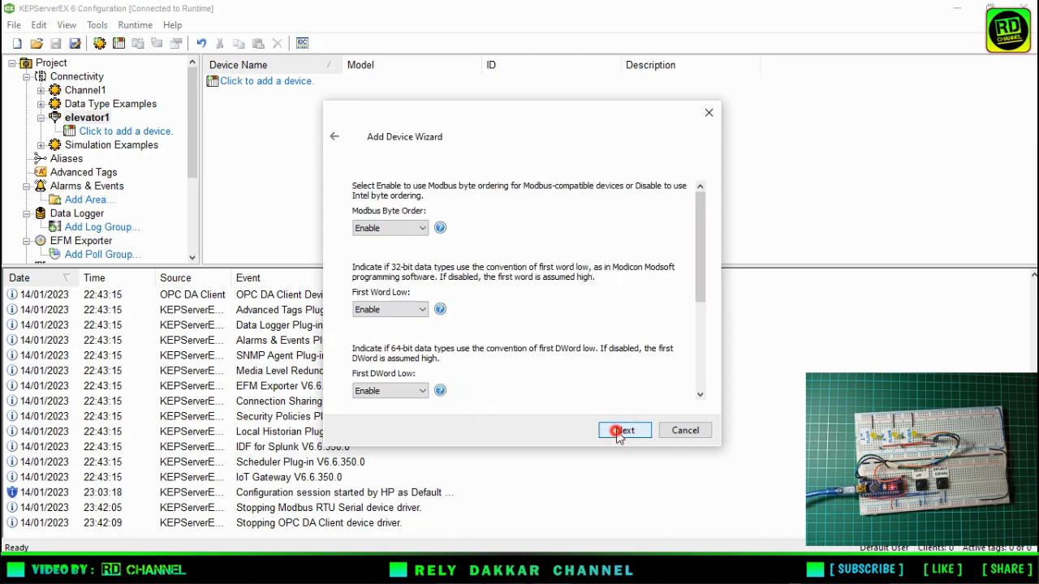
left_click(619, 432)
left_click(619, 432)
left_click(619, 432)
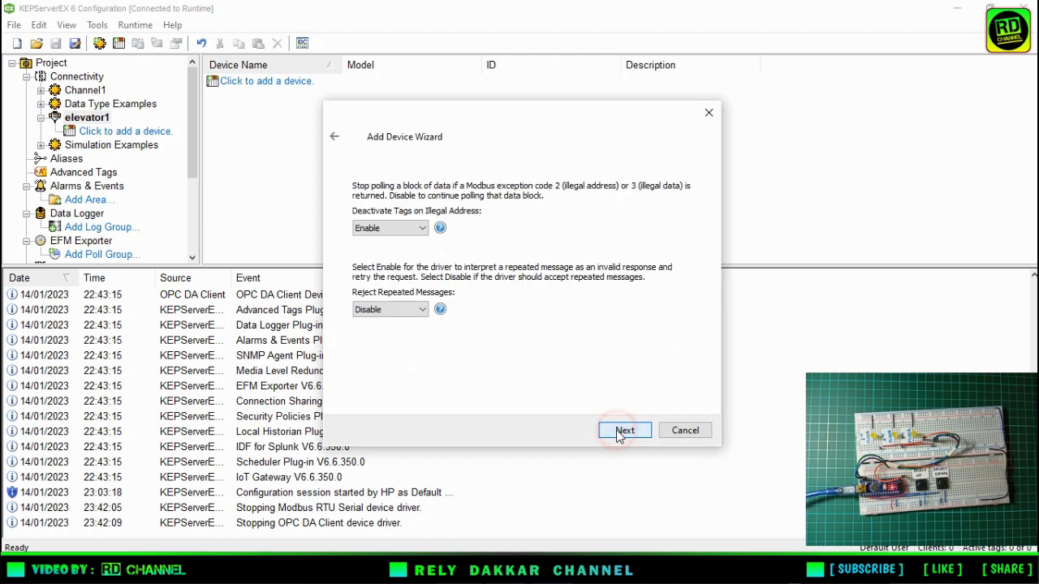
left_click(619, 431)
left_click(619, 432)
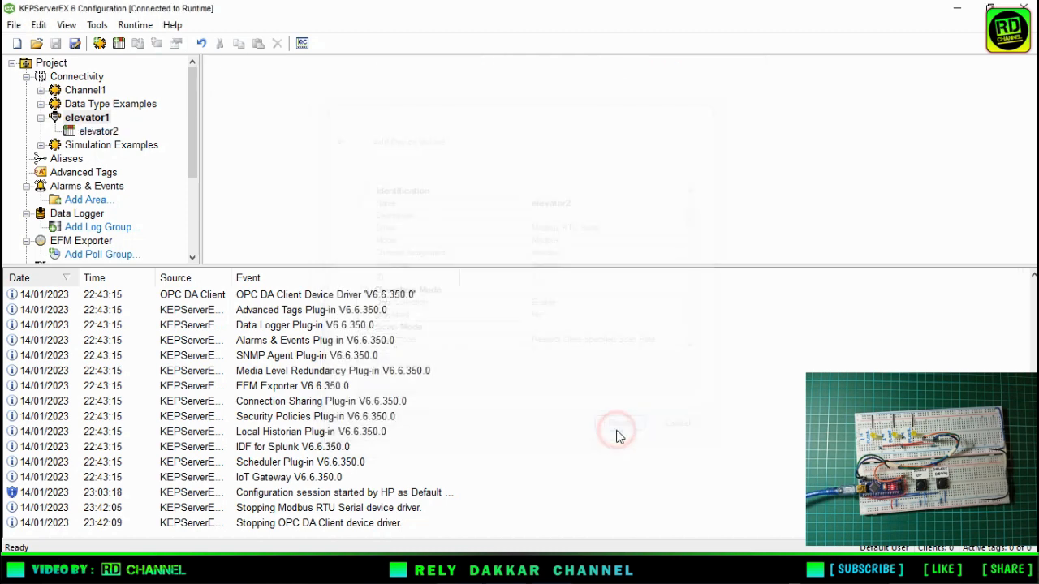
Start a new tag named I1 with address 40001 in device elevator2.
left_click(389, 181)
right_click(365, 135)
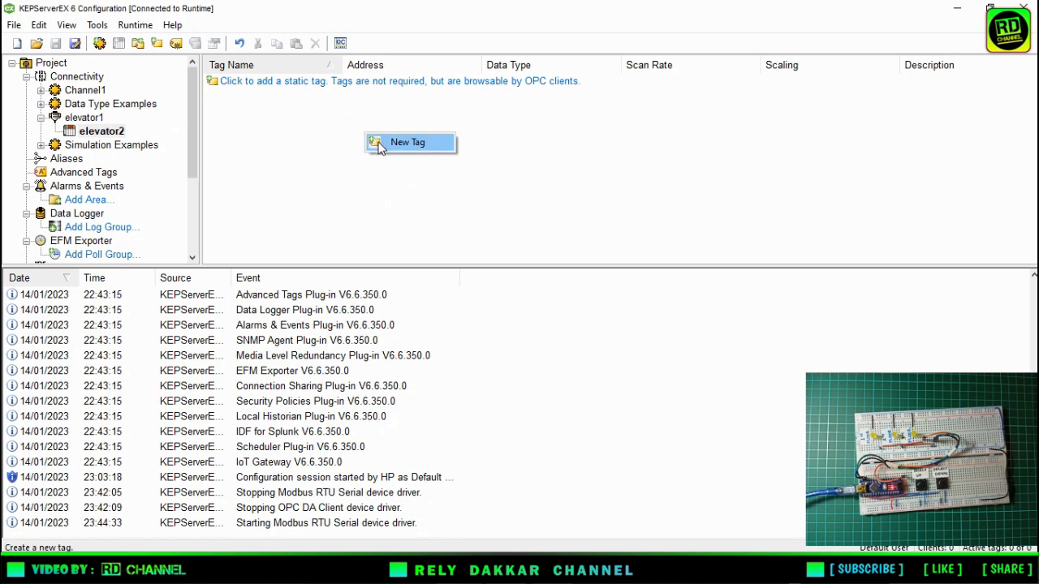
left_click(379, 143)
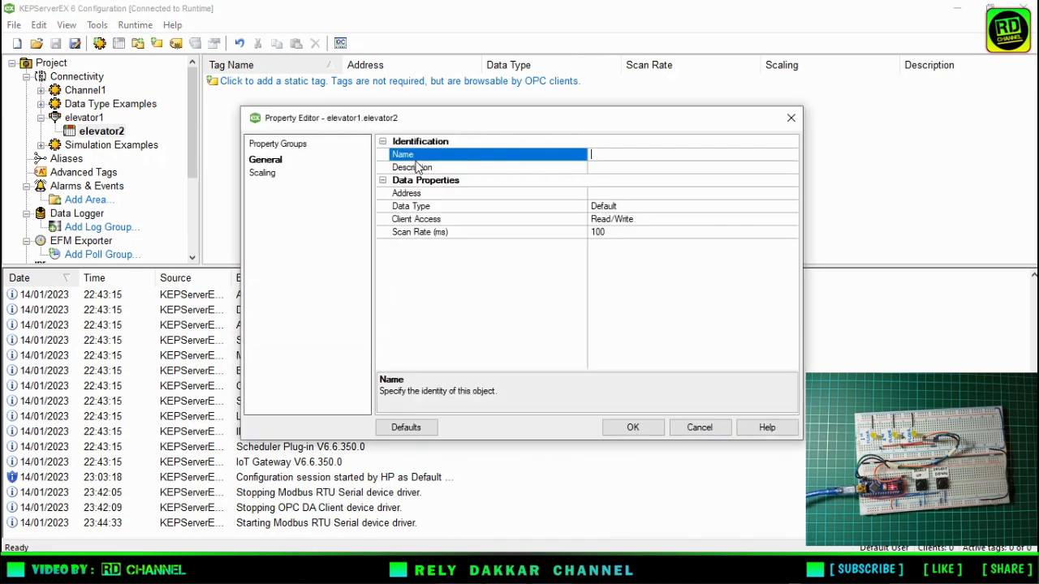
left_click(595, 153)
type("1")
left_click(615, 193)
left_click(614, 193)
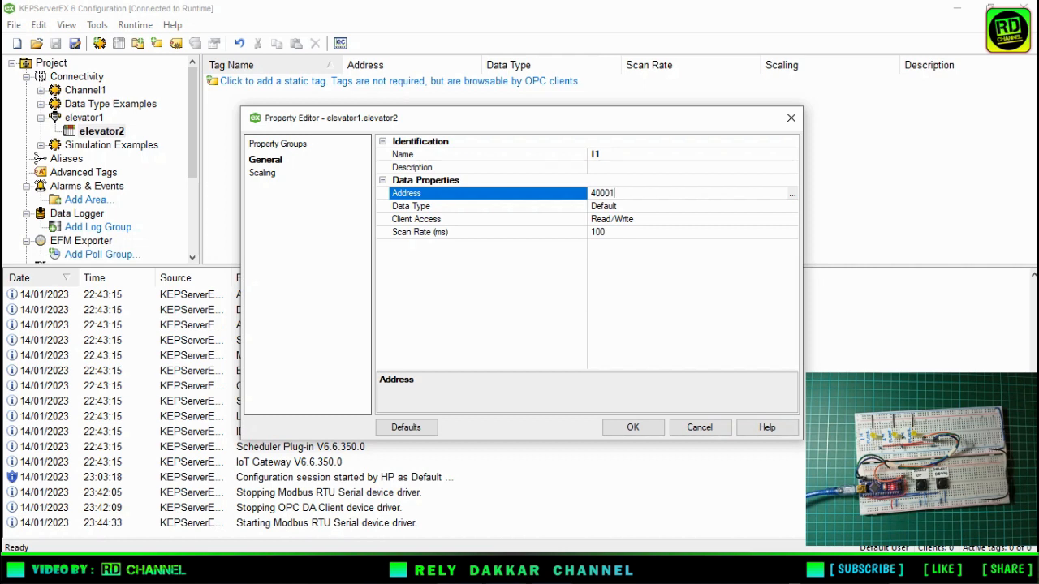
Set tag I1's data type to Word, keep client access Read/Write, and save the tag.
left_click(696, 206)
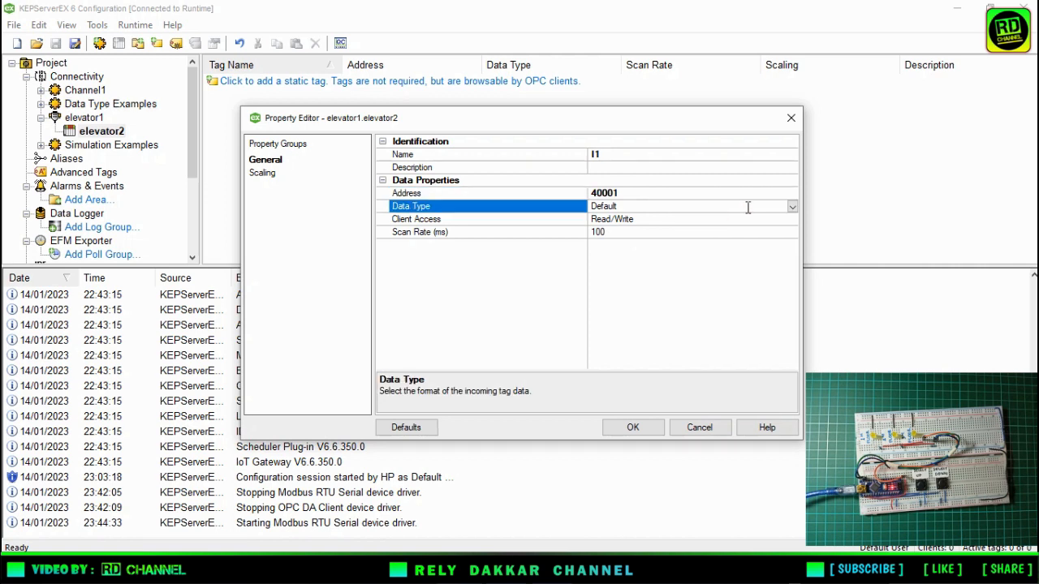
left_click(791, 207)
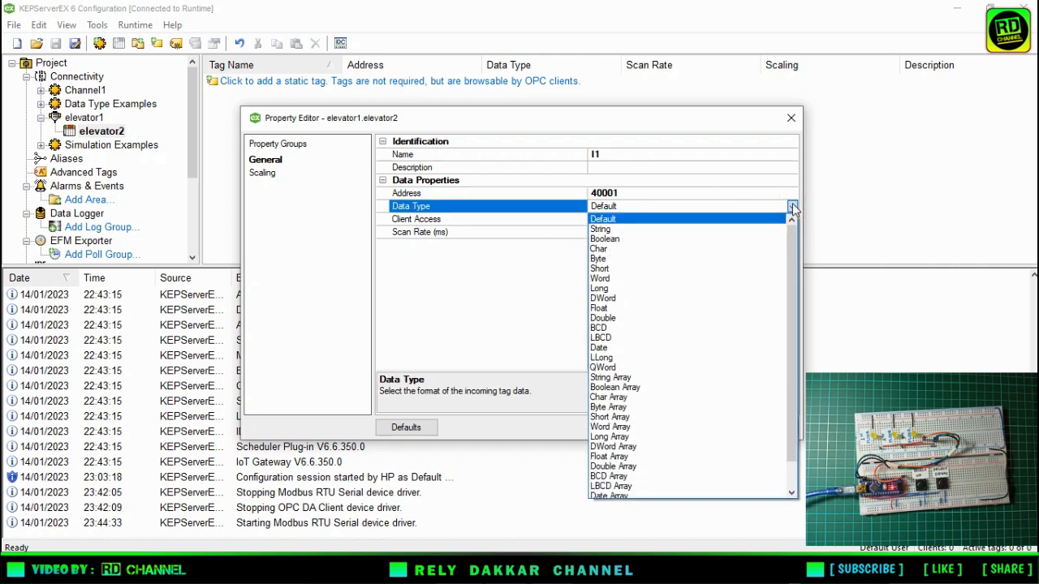
left_click(686, 278)
left_click(683, 221)
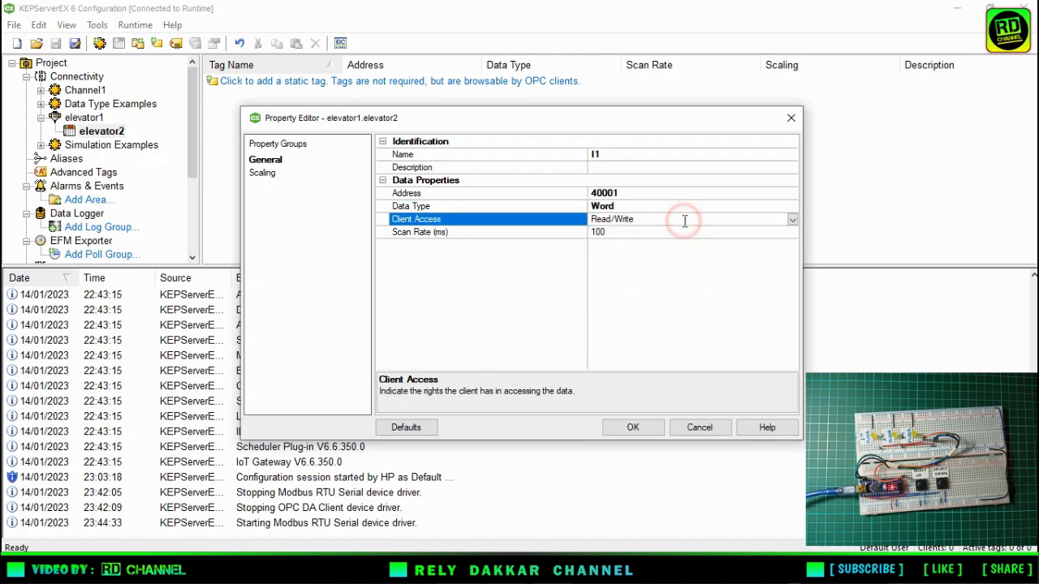
left_click(792, 220)
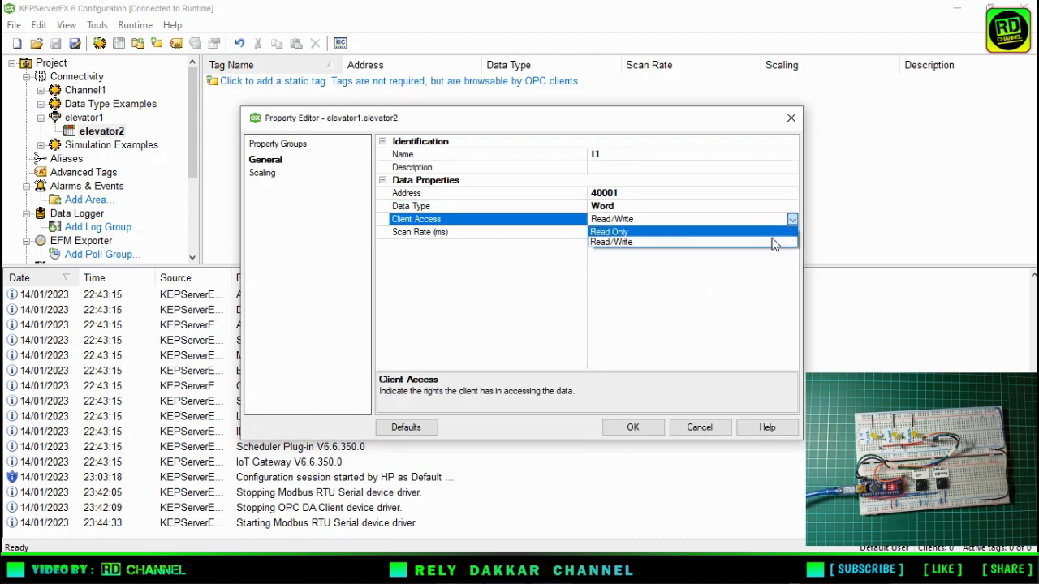
left_click(766, 243)
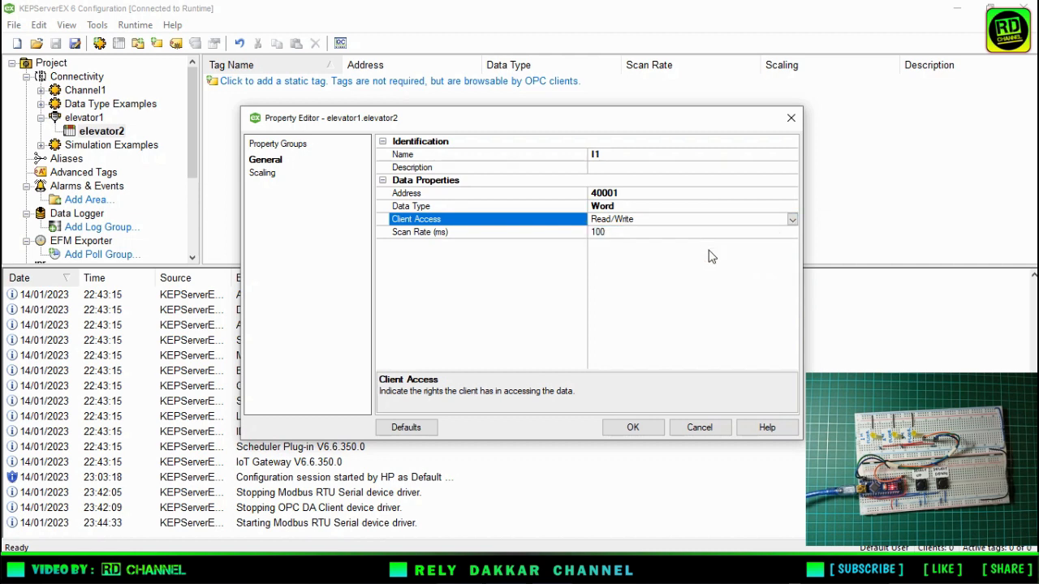
left_click(638, 429)
Start another new tag in elevator2, named R1 with address 00001.
left_click(475, 197)
right_click(312, 159)
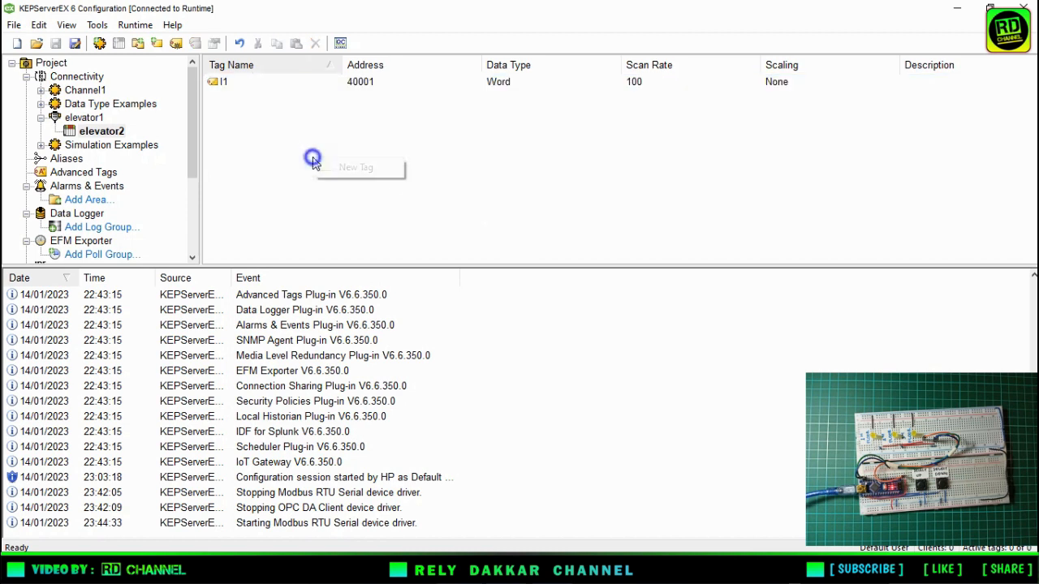
left_click(335, 168)
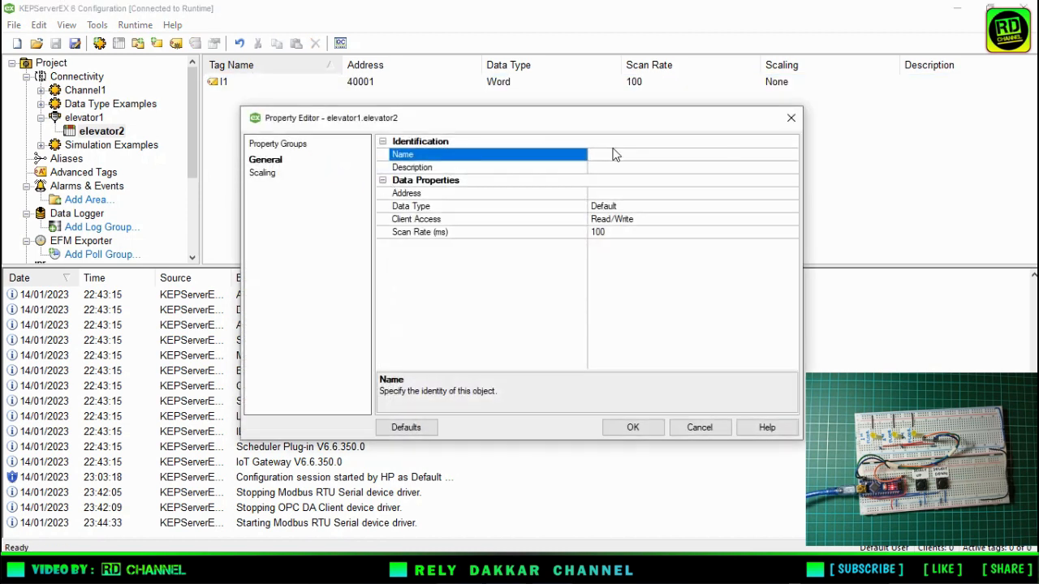
left_click(621, 154)
left_click(634, 193)
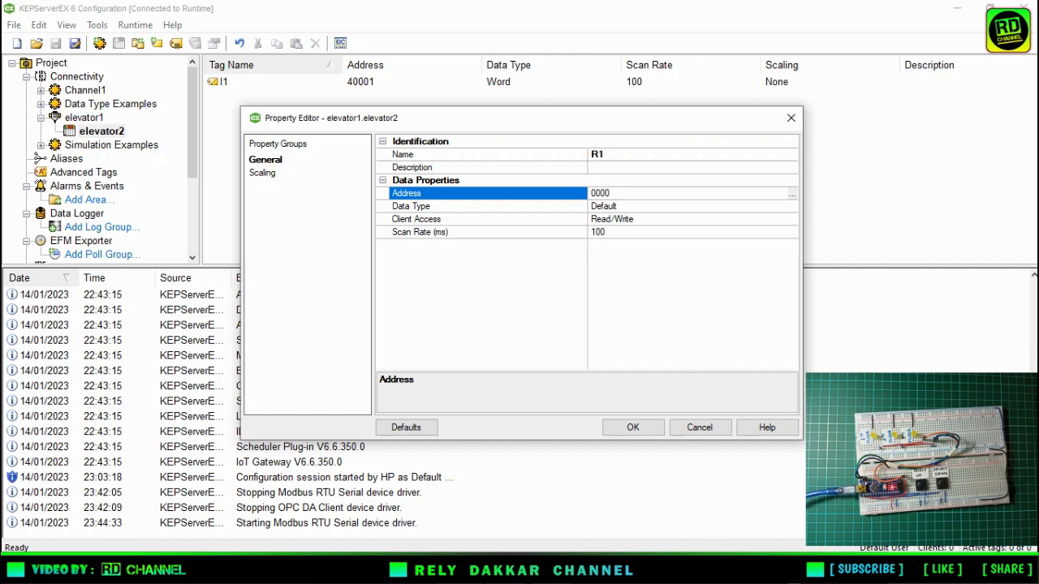
Set tag R1's data type to Boolean, choose its client access, and save the tag.
left_click(696, 217)
left_click(783, 209)
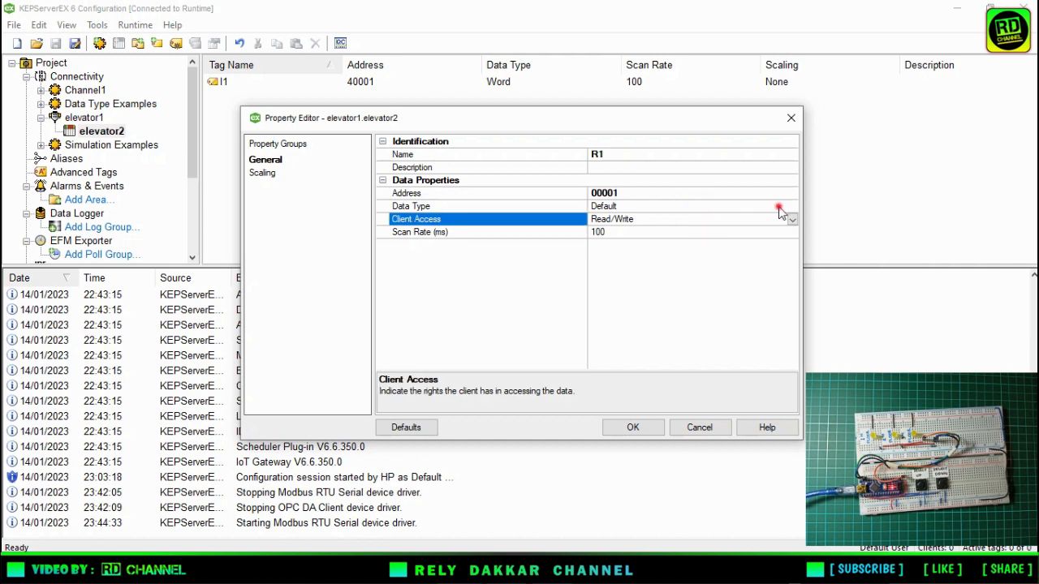
left_click(792, 207)
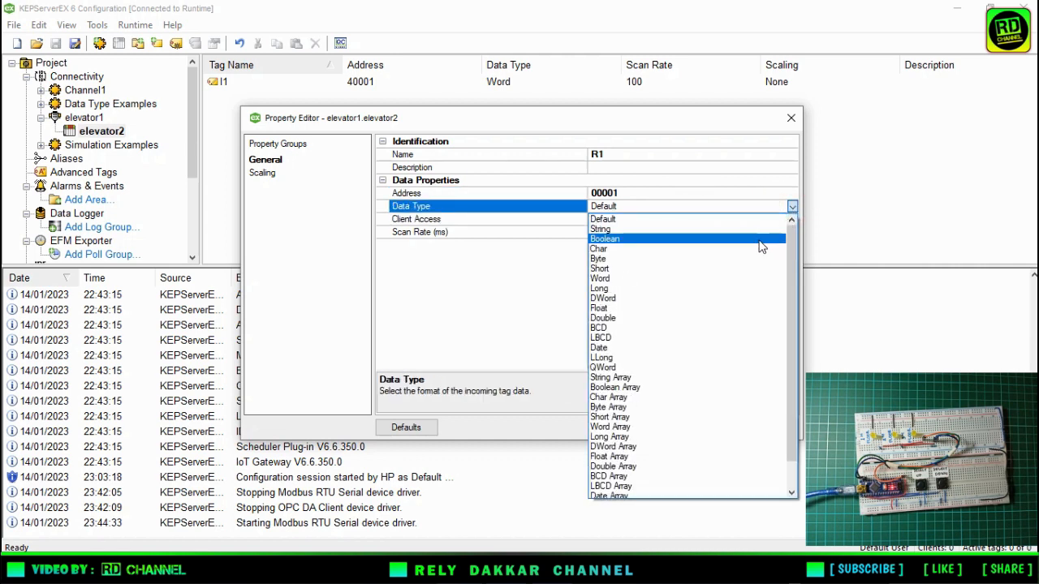
left_click(761, 239)
left_click(777, 219)
left_click(791, 219)
left_click(777, 231)
left_click(623, 425)
Copy tag R1 and paste two duplicates of it into elevator2's tag list.
left_click(225, 99)
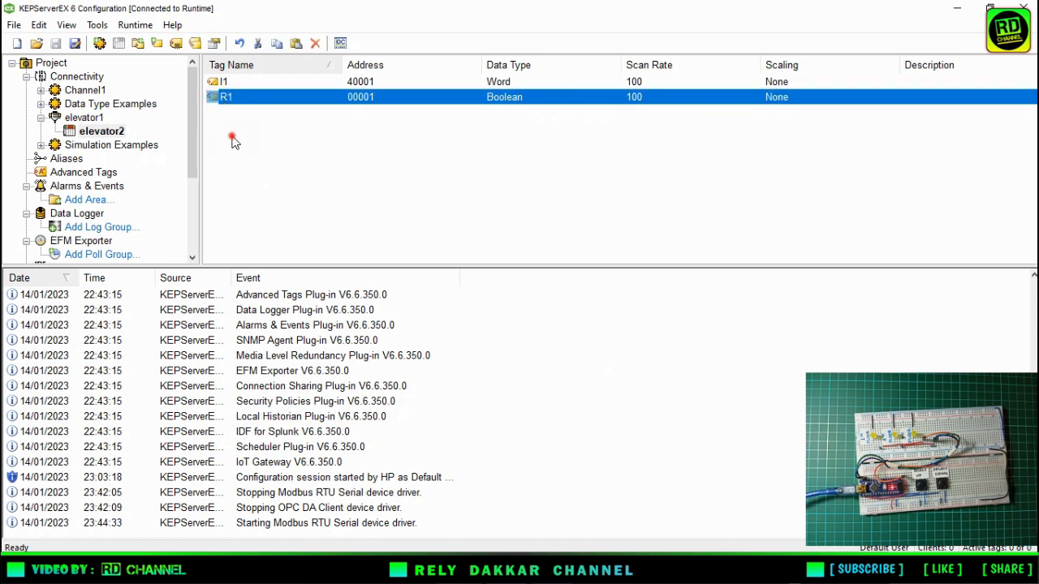
right_click(231, 133)
left_click(267, 169)
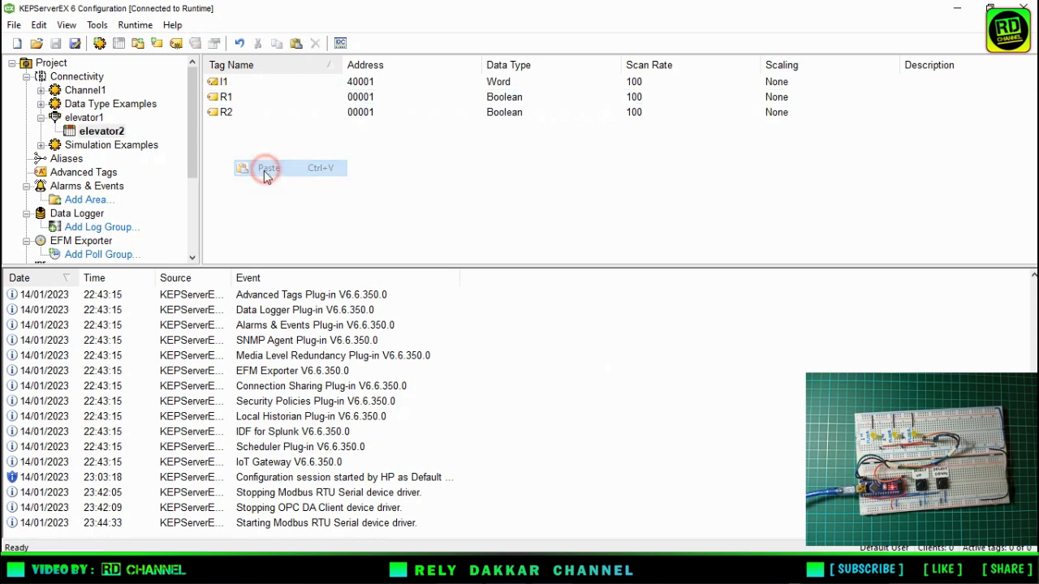
right_click(264, 172)
left_click(287, 204)
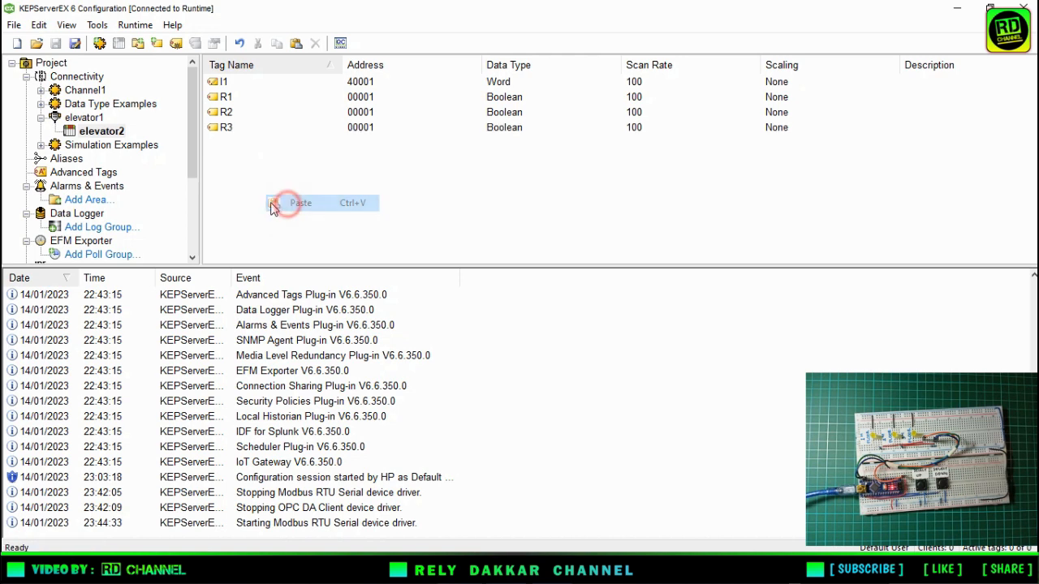
Set tag R2's address to 00002 and save the tag.
double_click(225, 116)
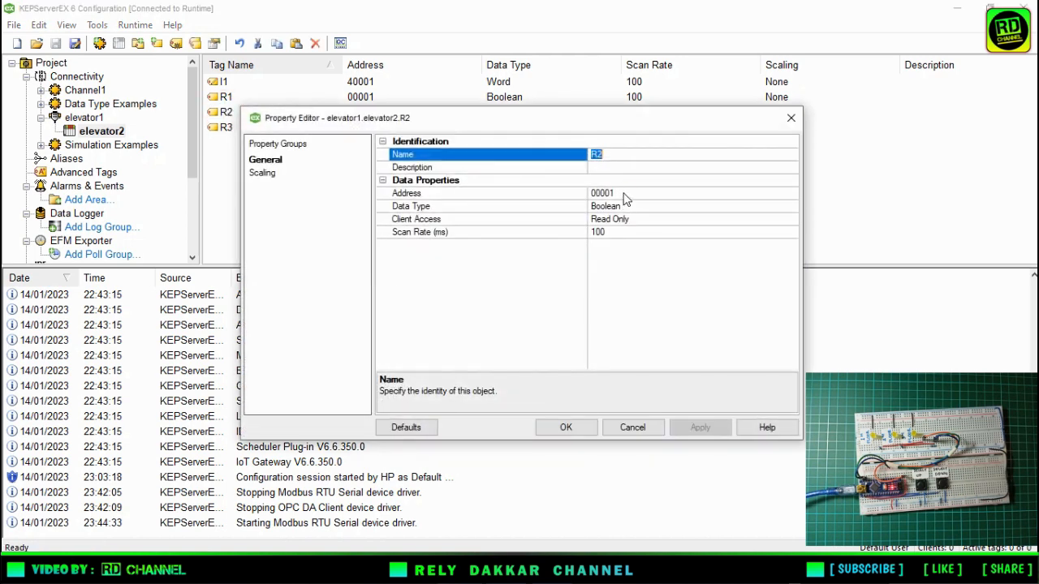
left_click(624, 193)
key("BackSpace")
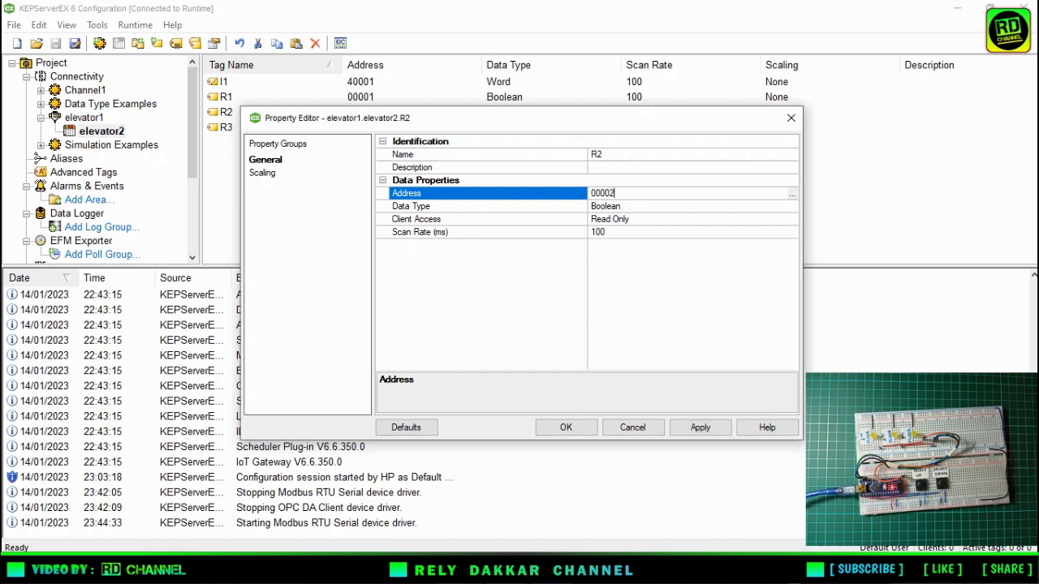
left_click(568, 428)
Set tag R3's address to 00003 and save the tag.
left_click(325, 130)
double_click(324, 130)
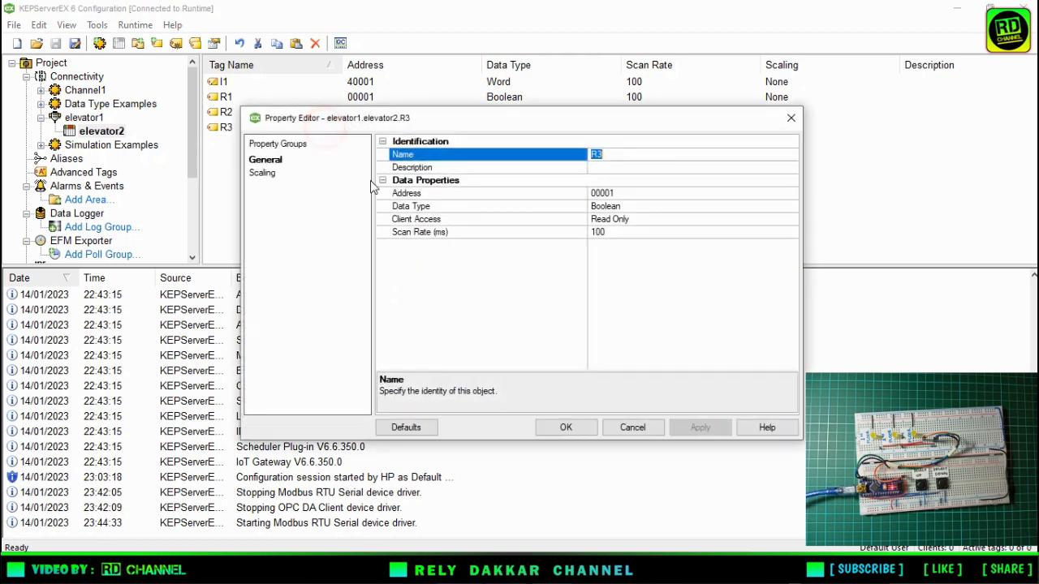
left_click(623, 193)
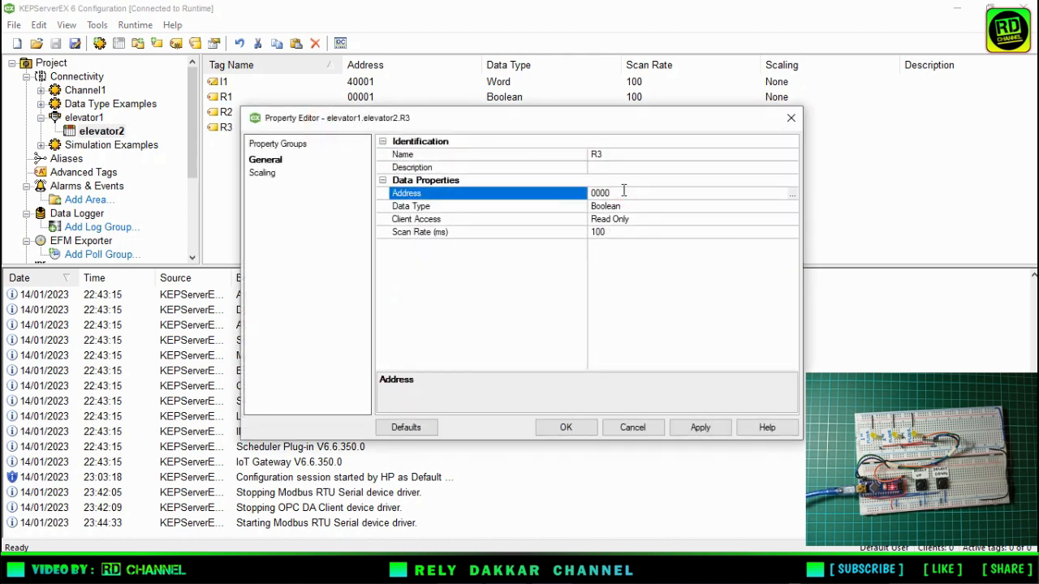
type("3")
left_click(566, 428)
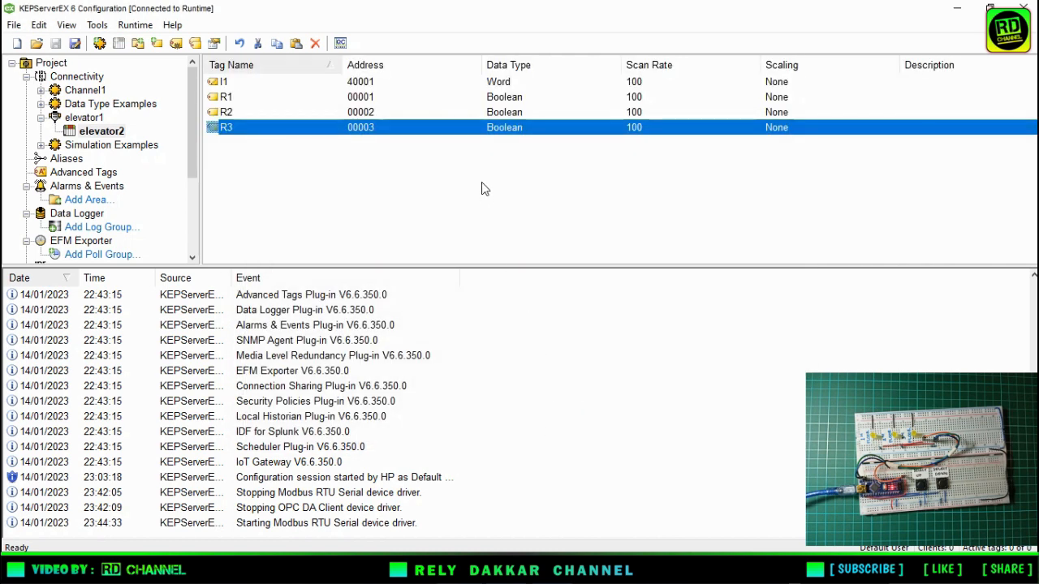
left_click(482, 183)
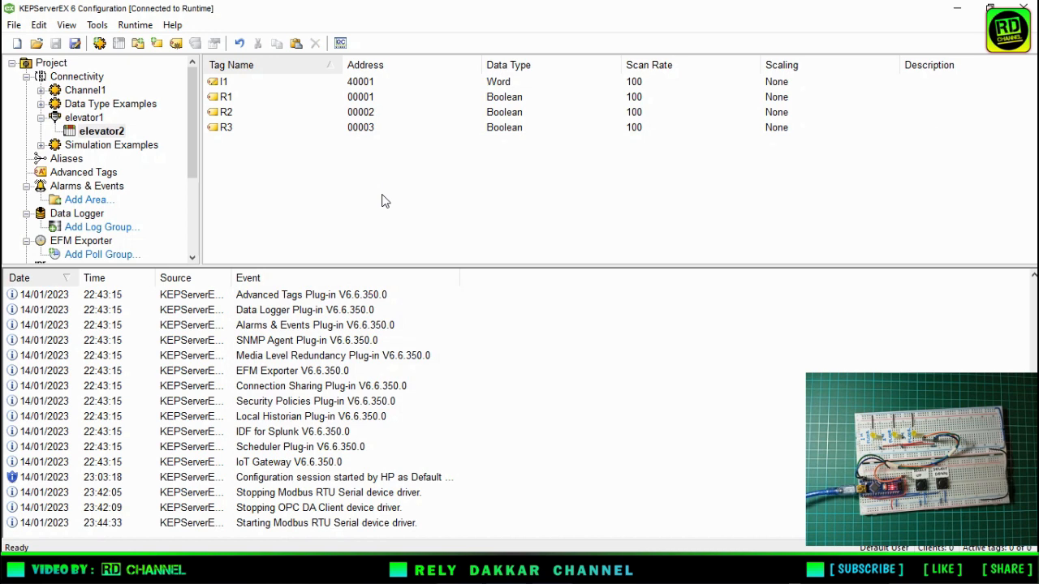
Start a new channel under Connectivity with OPC DA Client as its type.
left_click(91, 78)
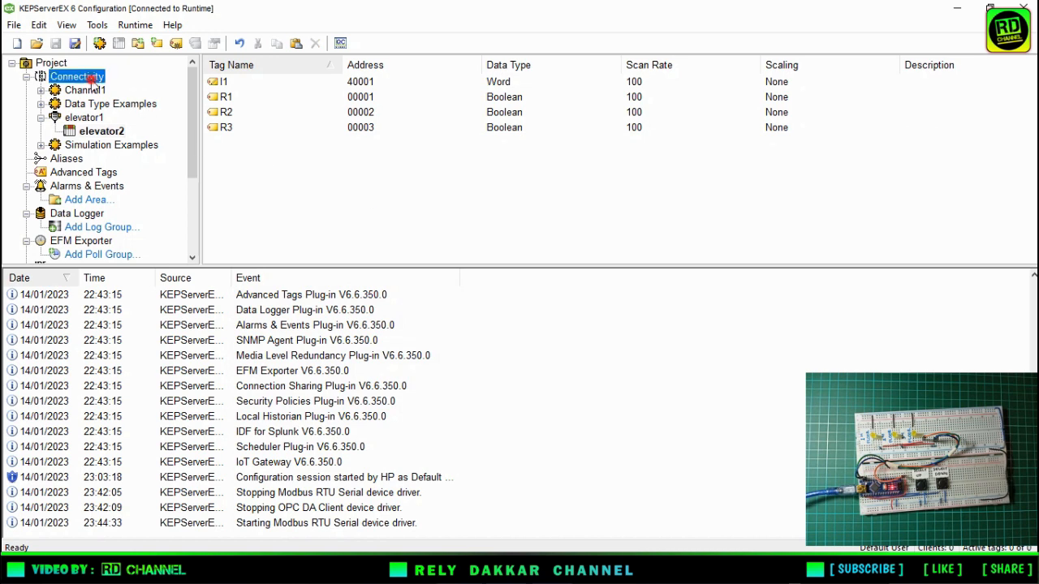
right_click(92, 79)
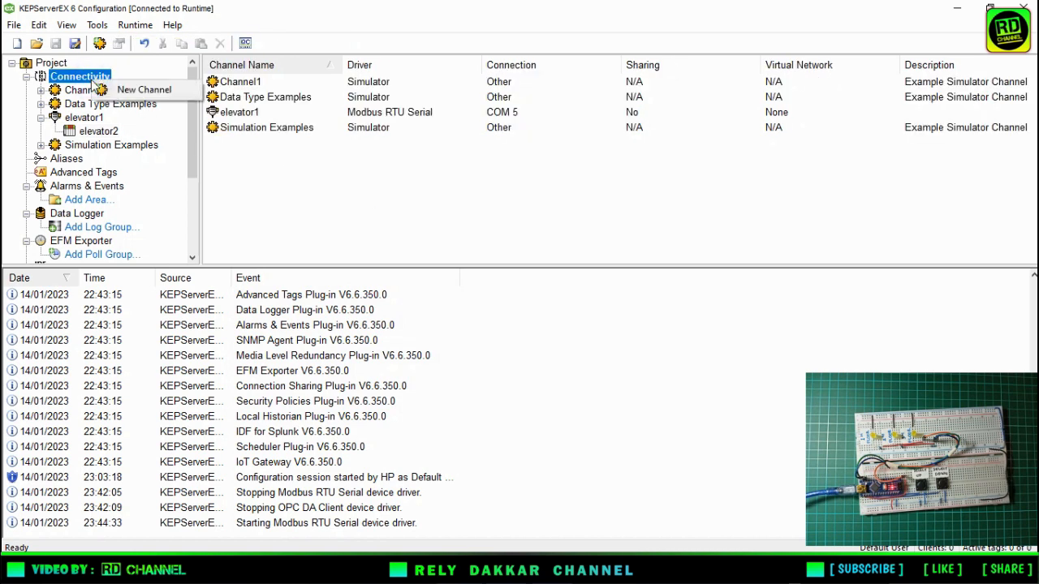
left_click(134, 90)
left_click(505, 211)
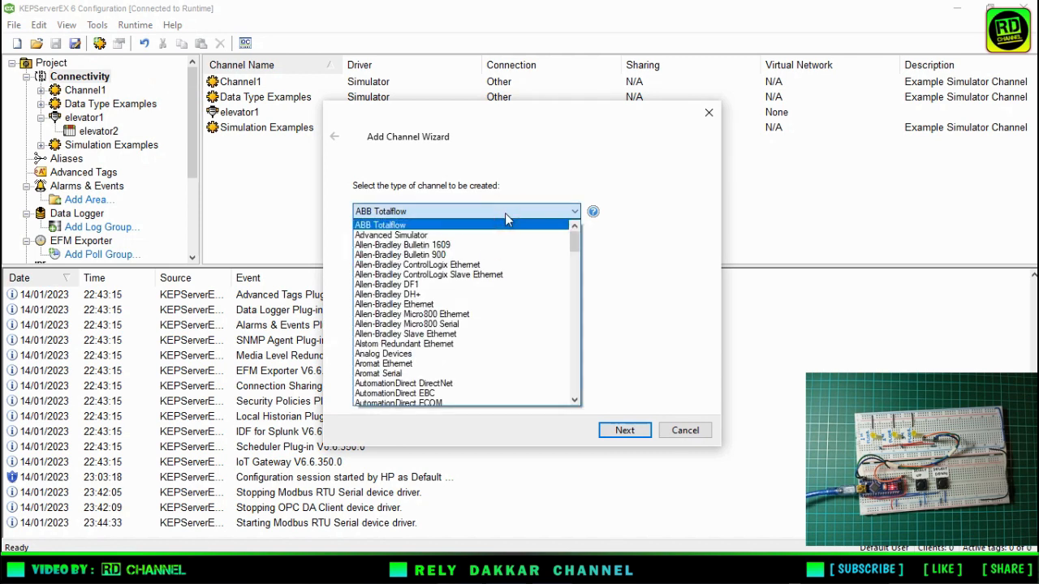
left_click(574, 243)
left_click_drag(574, 254, 585, 341)
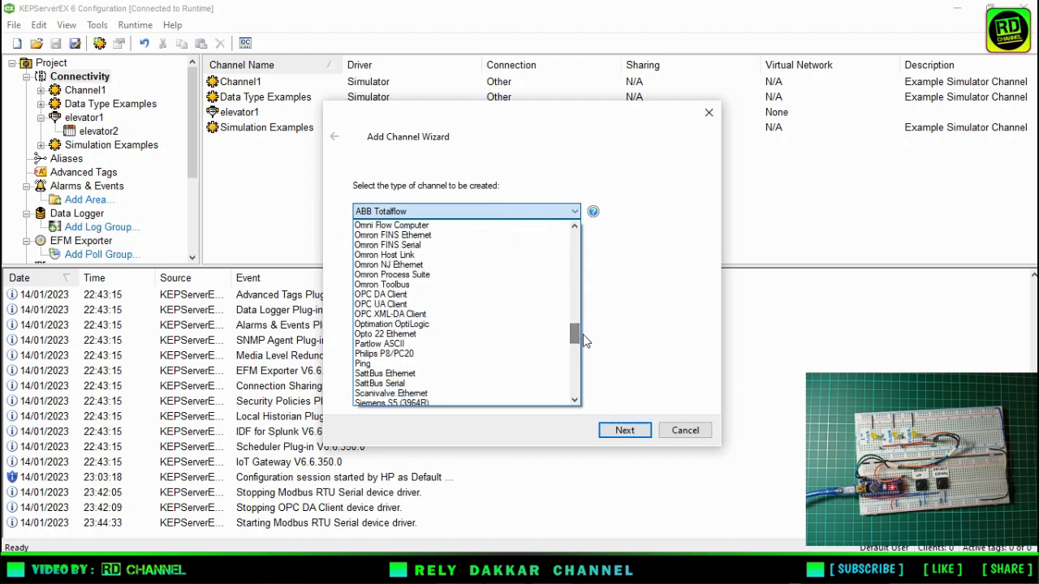
left_click(421, 295)
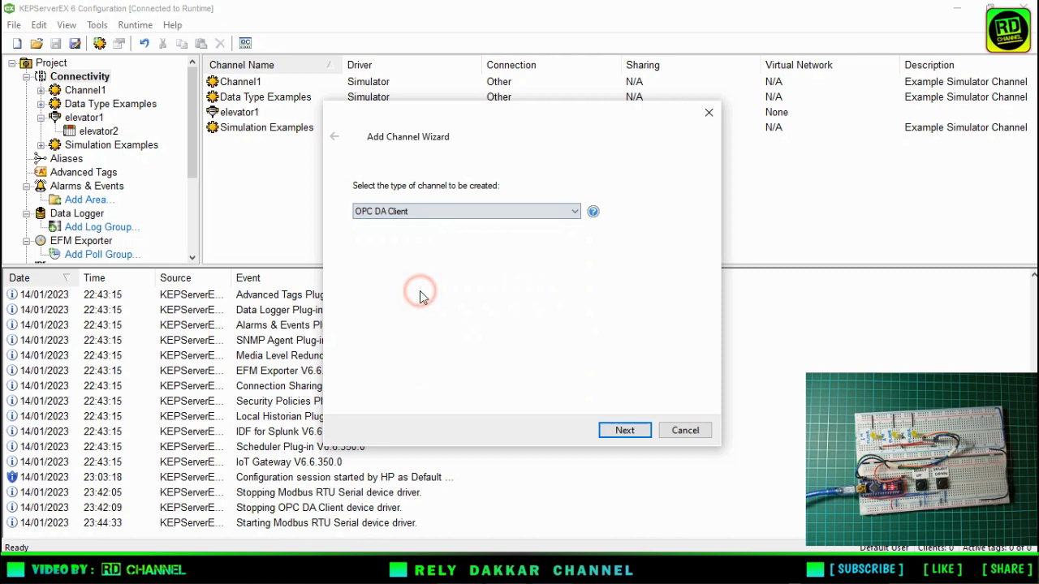
left_click(629, 432)
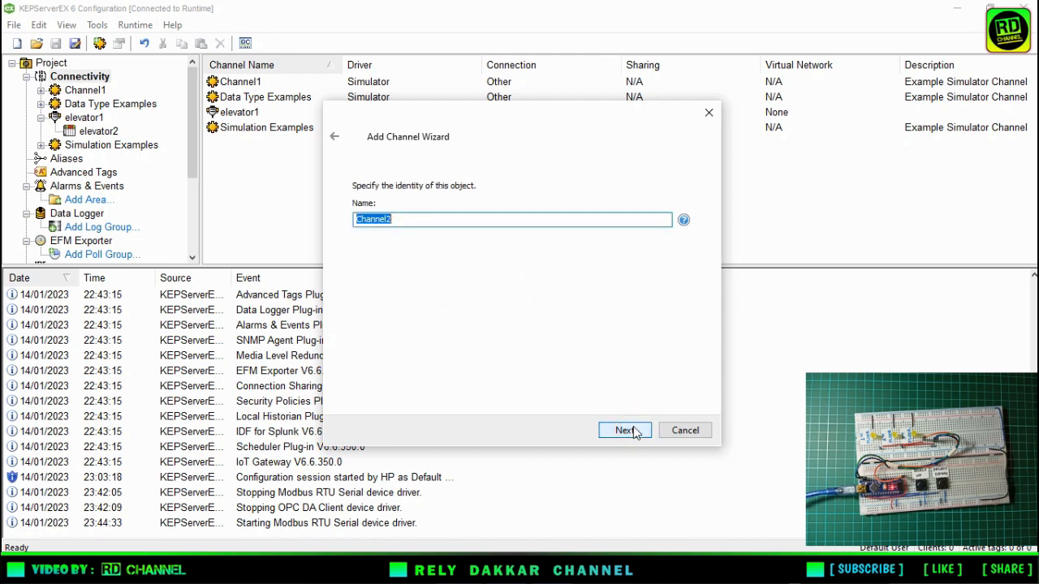
Name the channel elevator3 and keep the write optimization at Write Only Latest Value for All Tags with duty cycle 10.
type("EL")
left_click(641, 434)
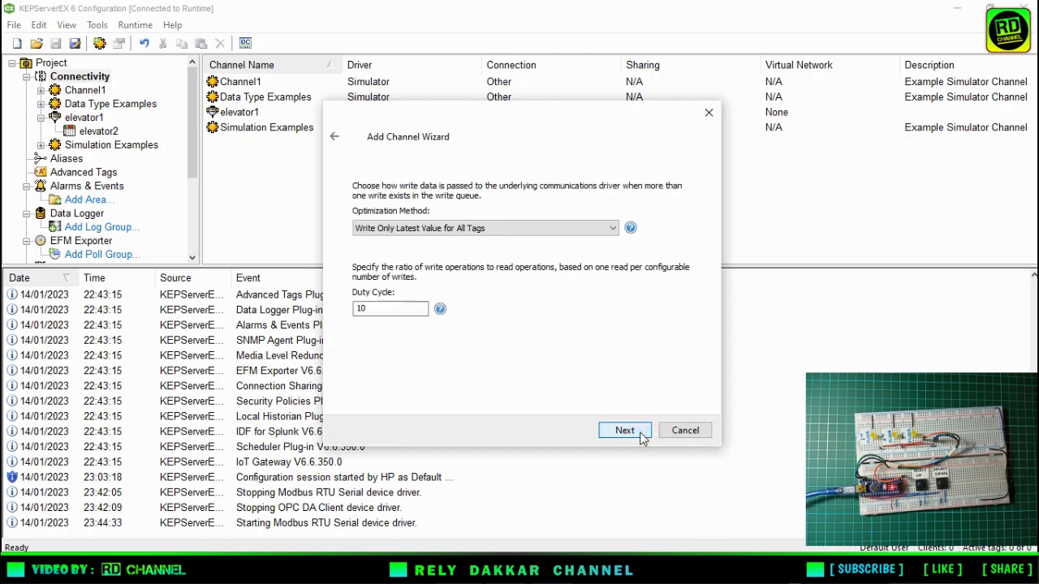
left_click(641, 435)
left_click(641, 434)
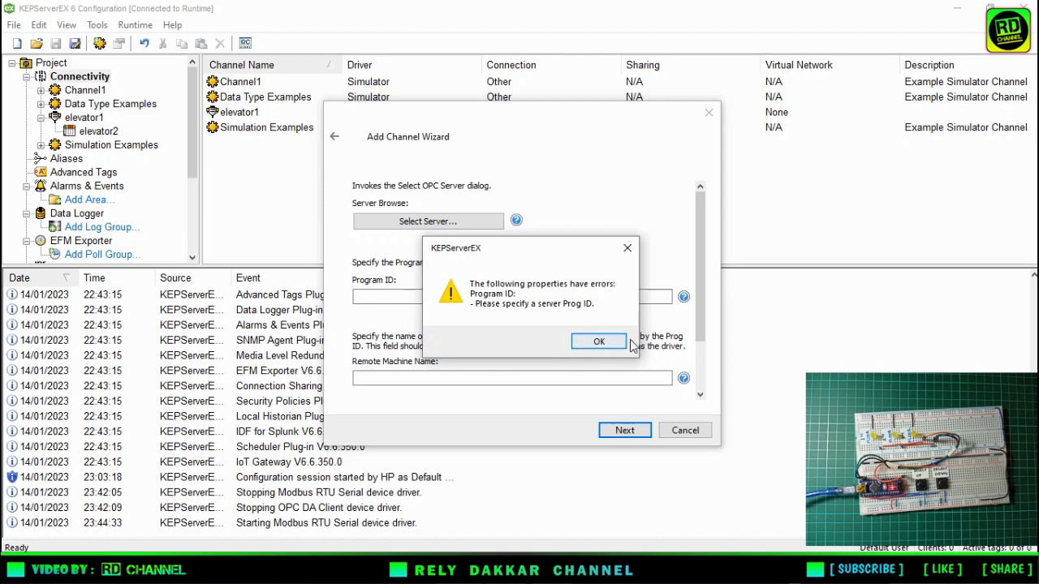
left_click(627, 247)
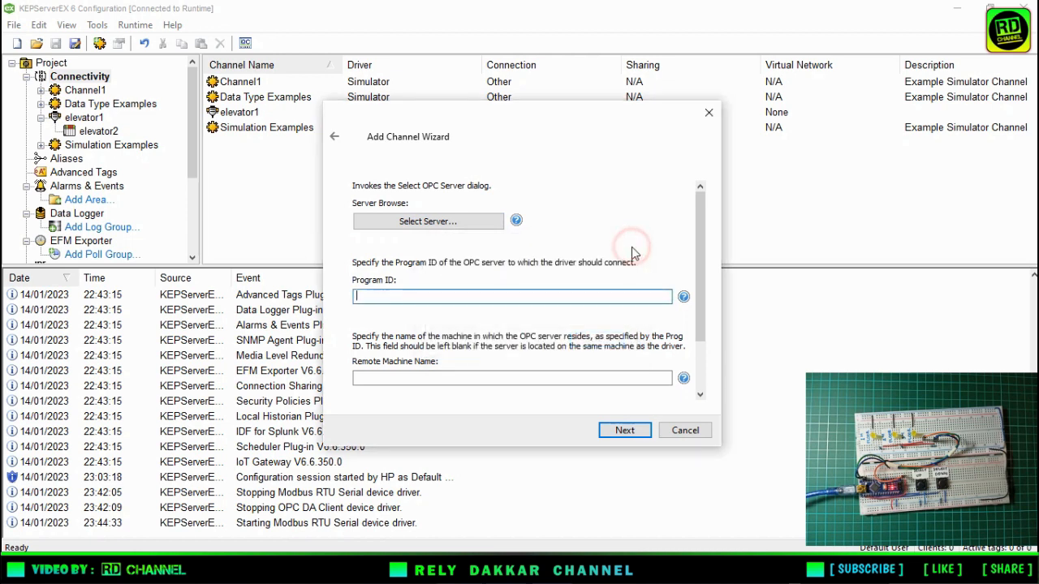
Select Kepware.KEPServerEX.V6 on the local machine as the channel's OPC server and finish creating the channel.
left_click(408, 227)
left_click(367, 167)
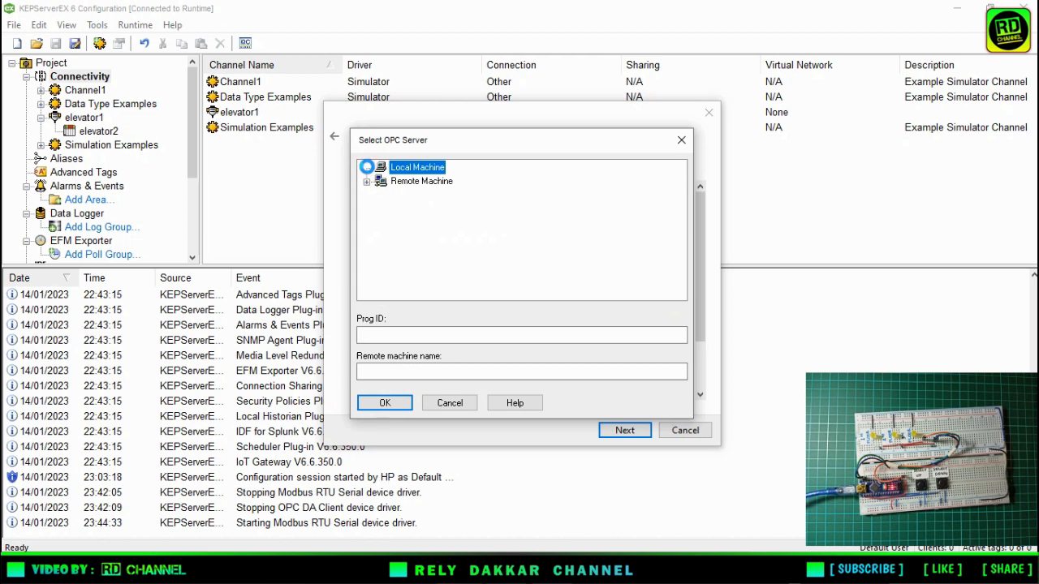
left_click(367, 167)
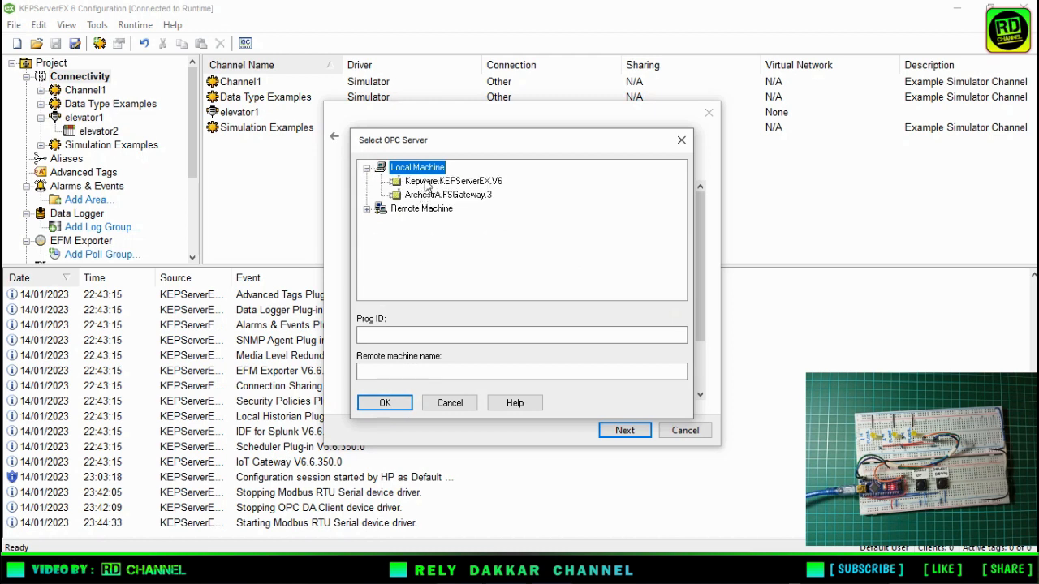
left_click(426, 181)
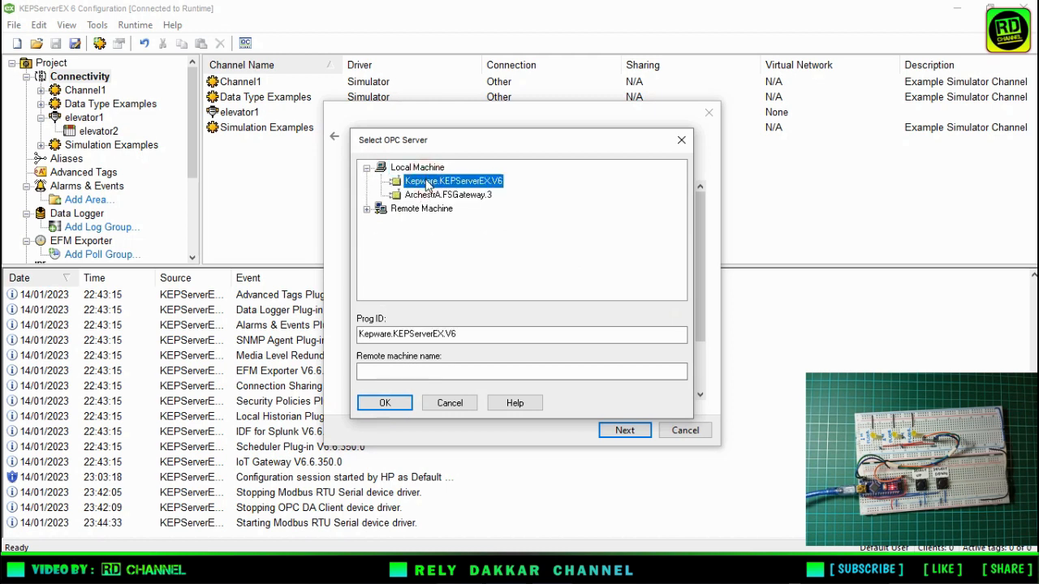
left_click(387, 404)
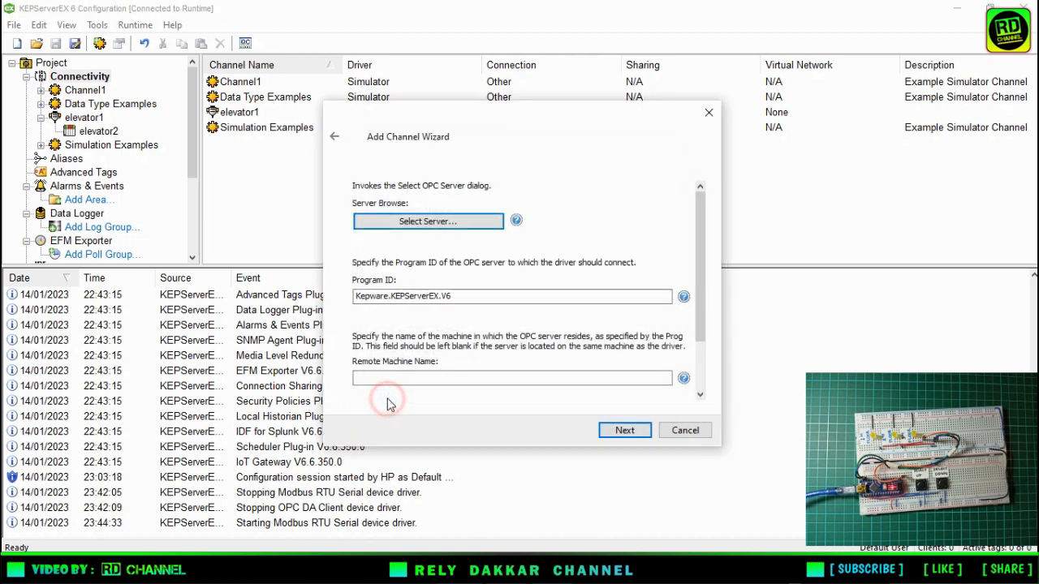
left_click(618, 431)
left_click(618, 432)
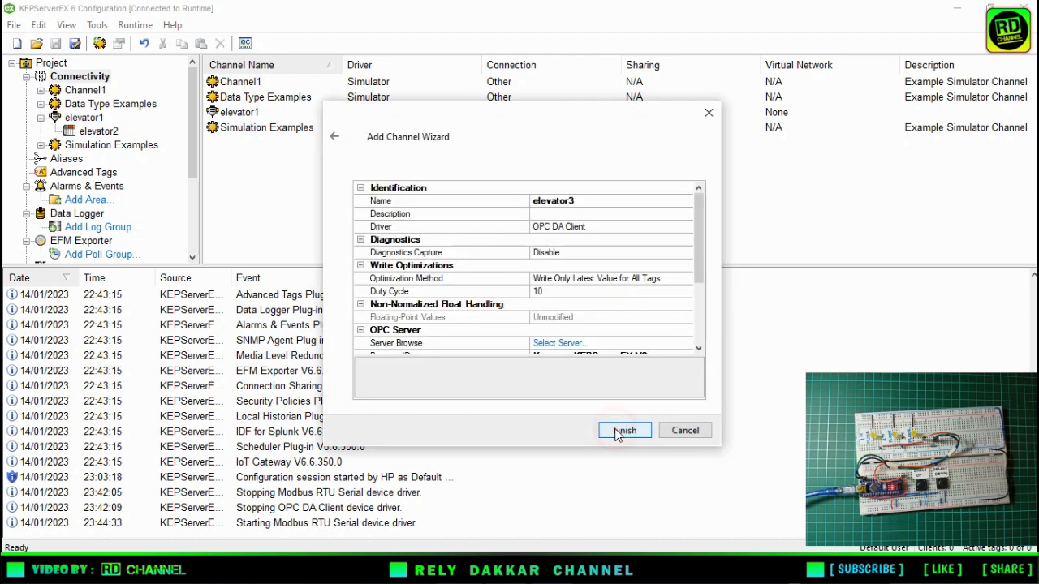
left_click(617, 431)
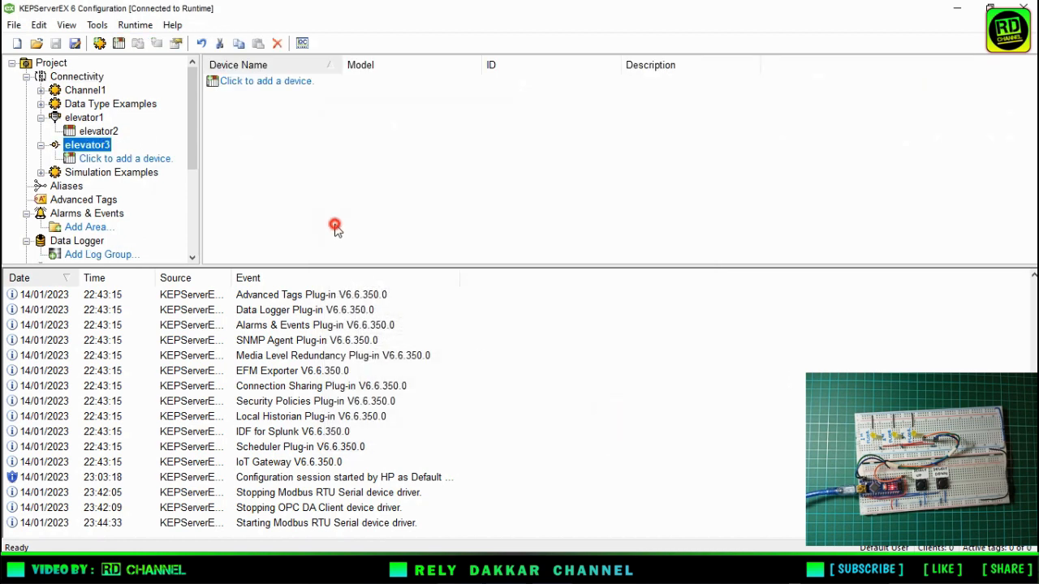
Add a device named elevator4 to channel elevator3, keeping the default scan mode, Exception update mode and remaining communication settings.
left_click(140, 164)
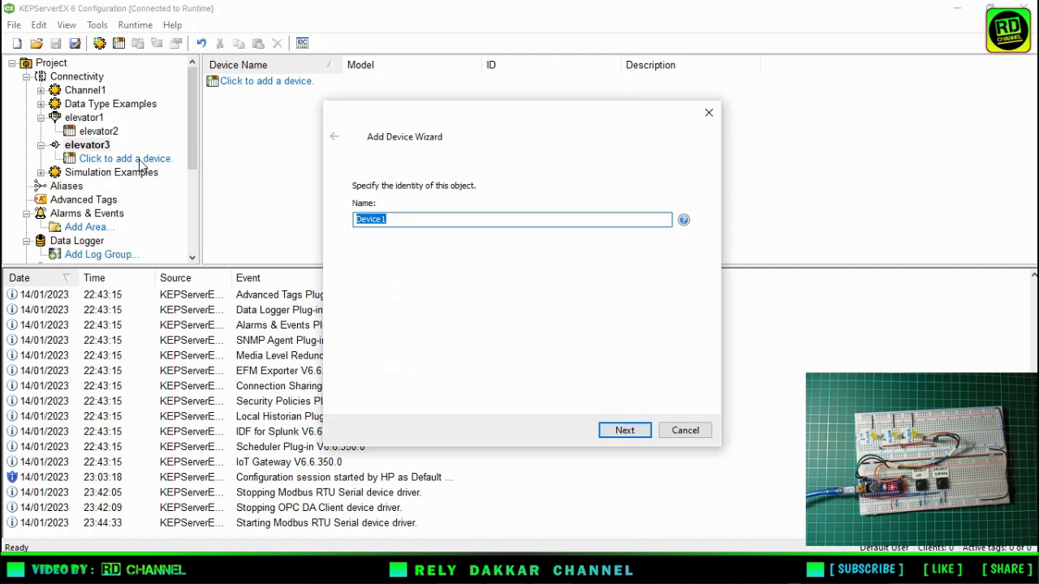
type("elevator4")
left_click(624, 431)
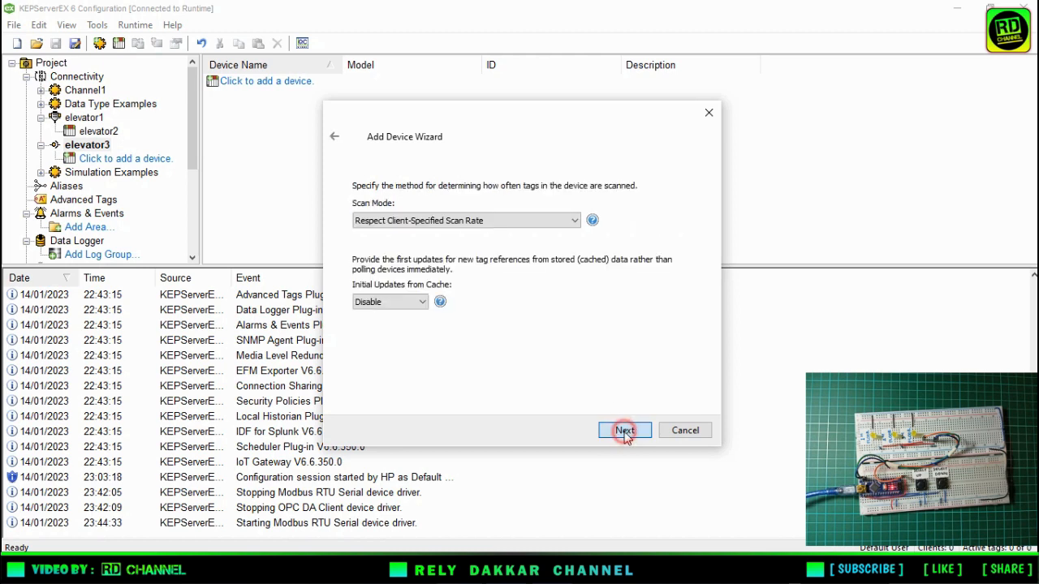
left_click(624, 432)
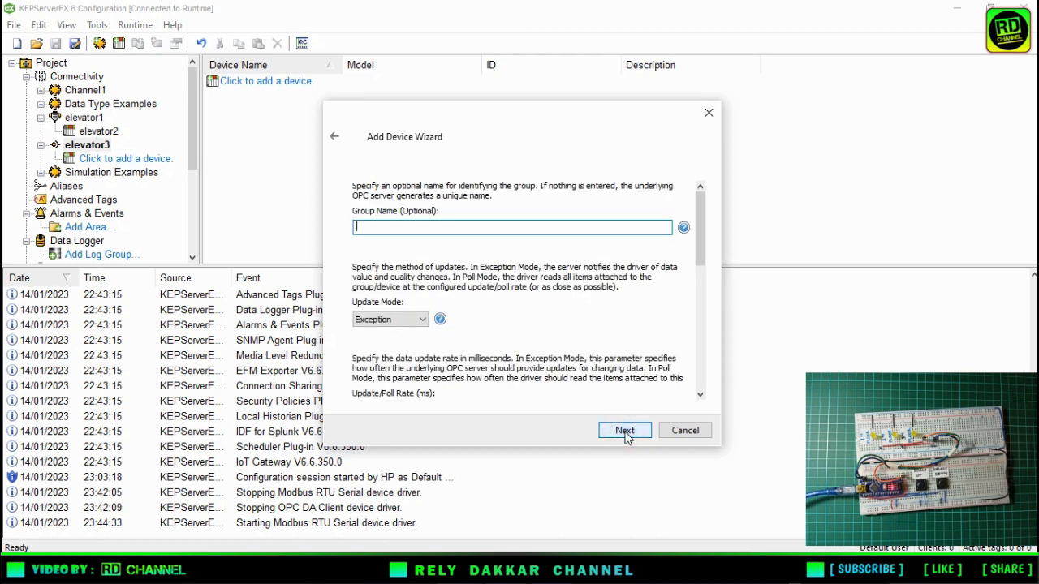
left_click(624, 431)
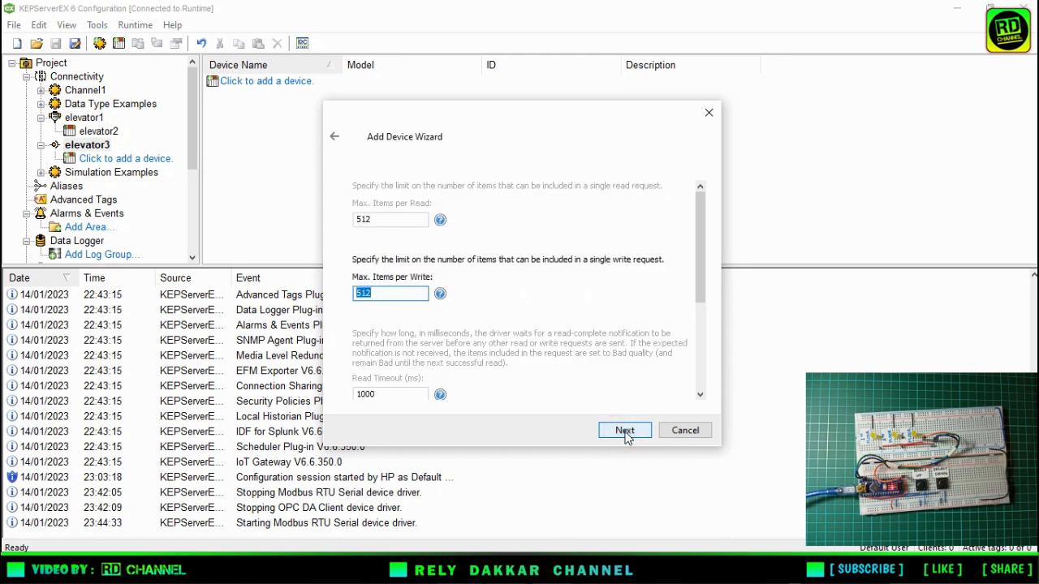
left_click(625, 431)
left_click(625, 431)
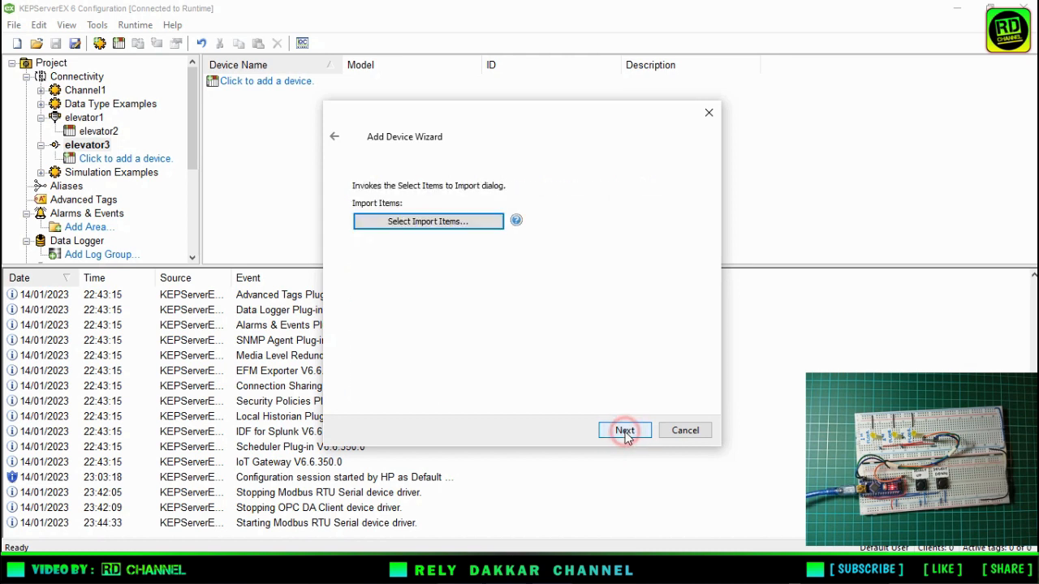
Import items I1, R1, R2 and R3 from elevator1's elevator2 branch into the new device and finish creating it.
left_click(438, 223)
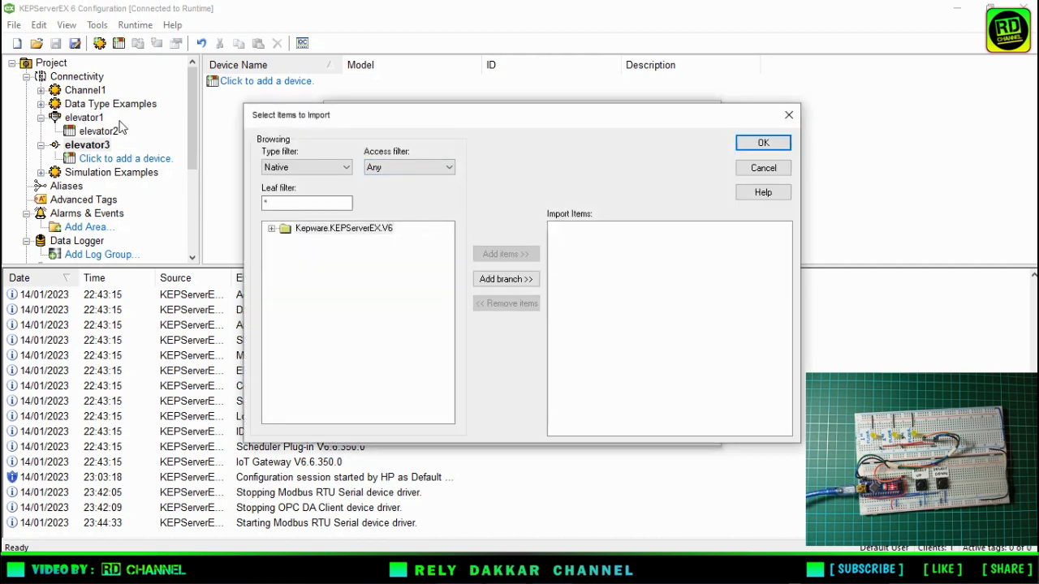
left_click(270, 229)
scroll(346, 303, "down", 2)
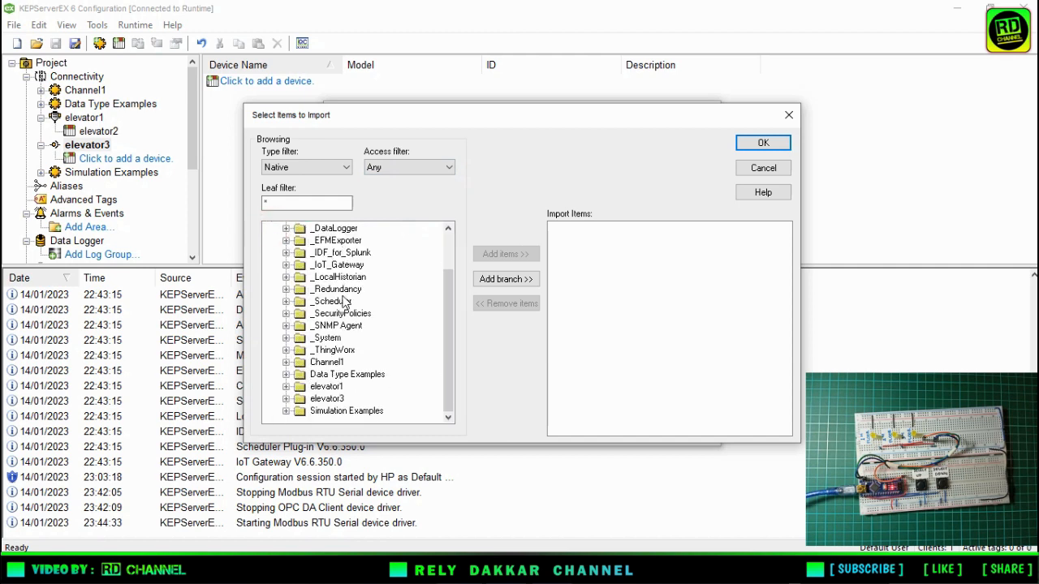
left_click(286, 387)
scroll(296, 395, "down", 2)
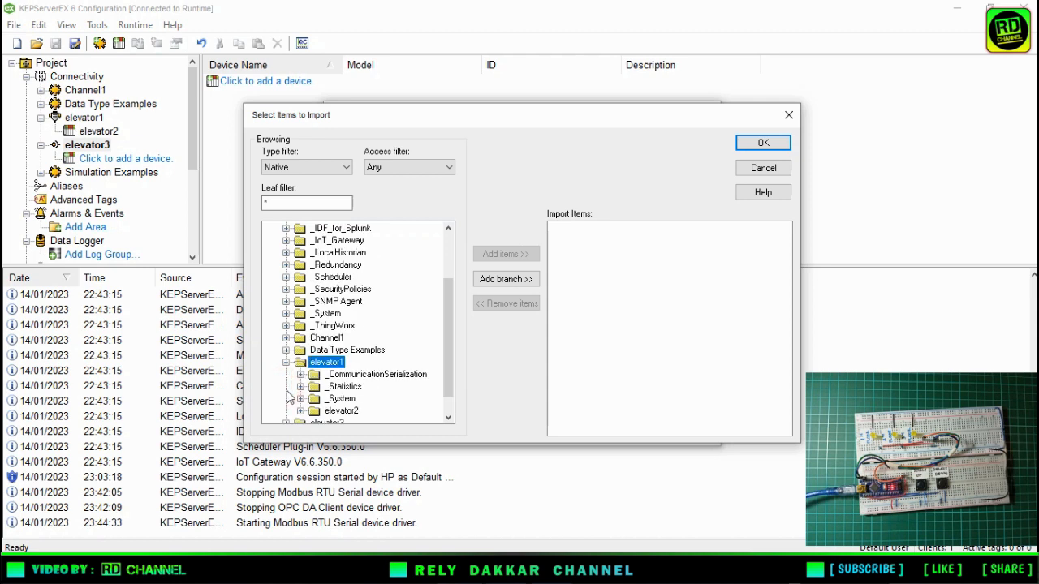
left_click(300, 387)
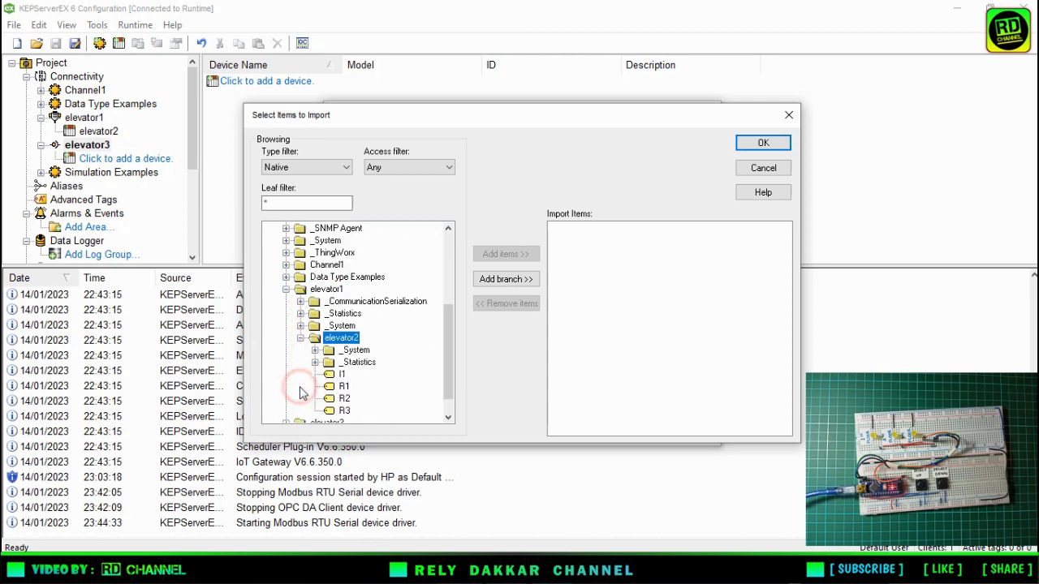
left_click(342, 375)
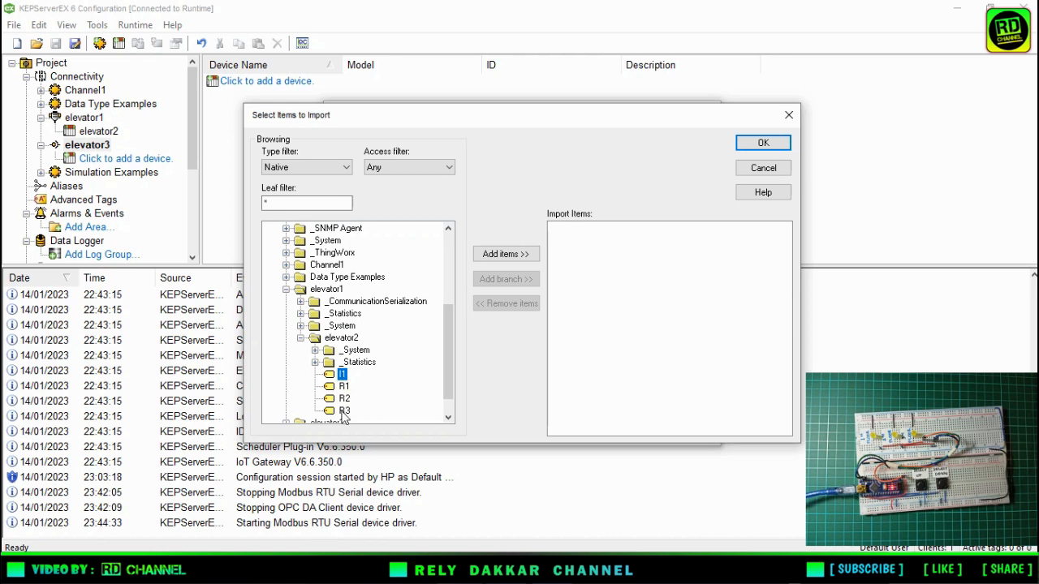
left_click(343, 410, "shift")
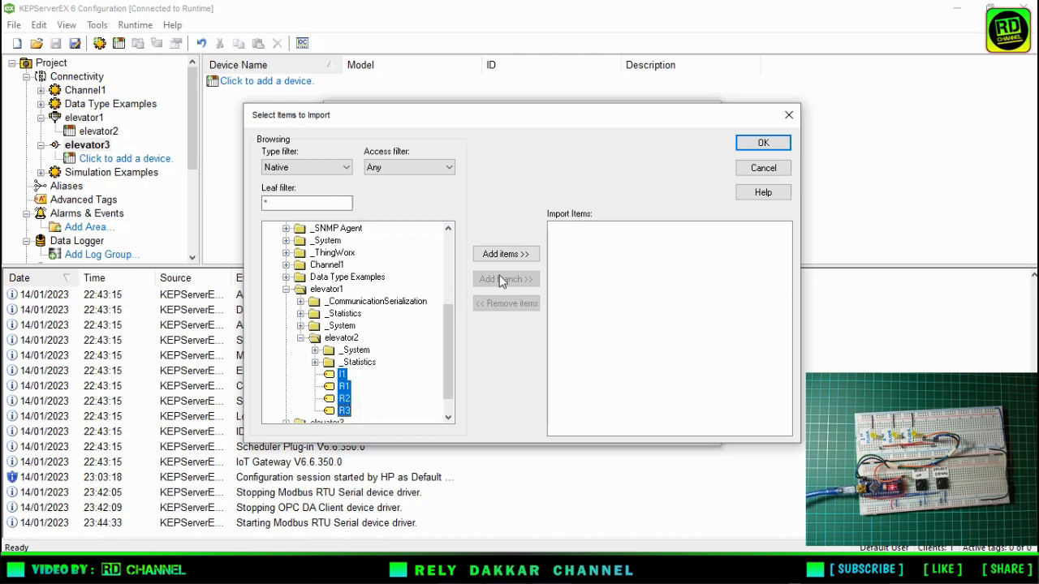
left_click(506, 254)
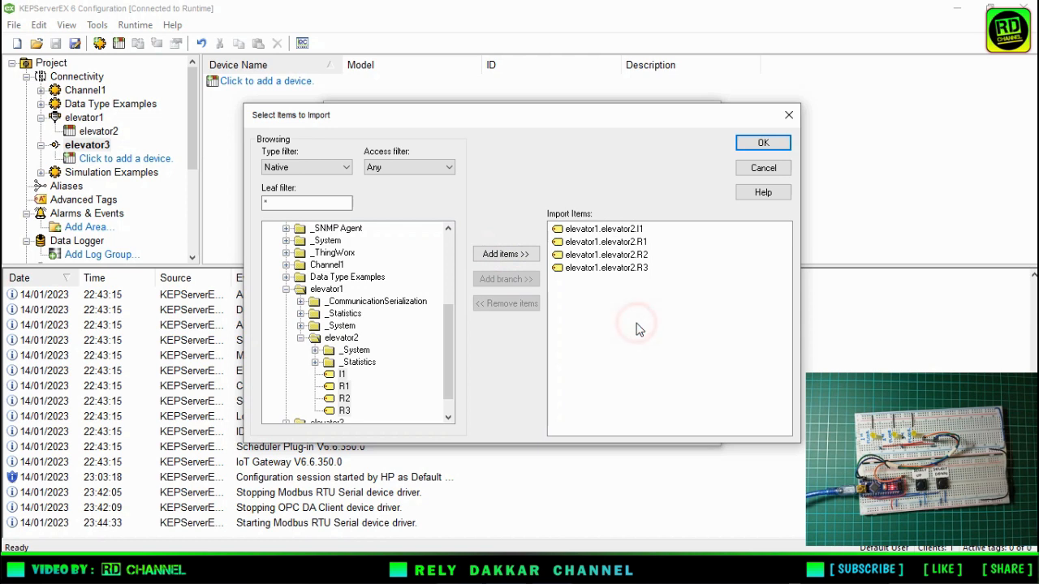
left_click(762, 144)
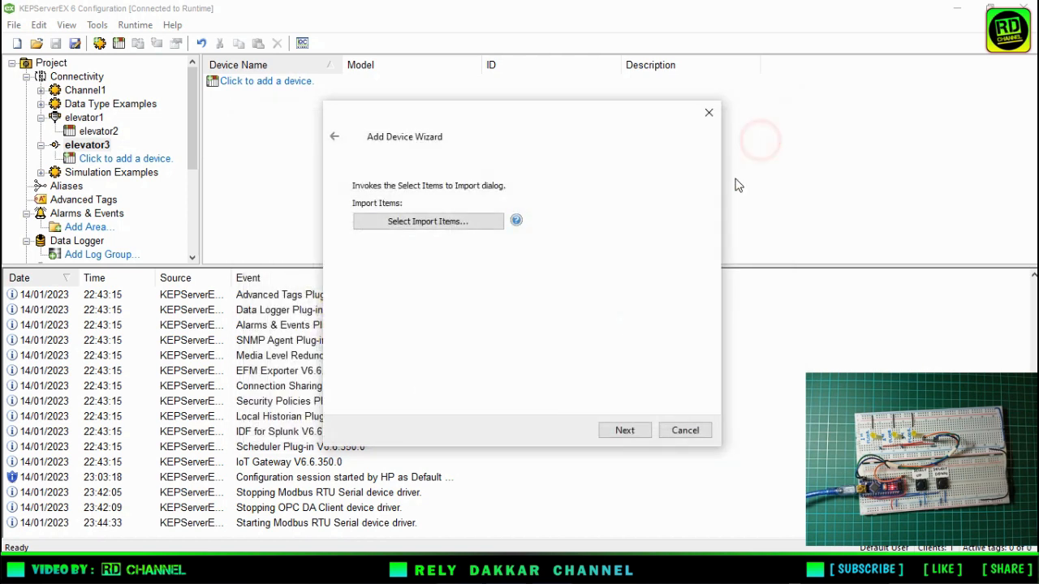
left_click(623, 430)
left_click(622, 427)
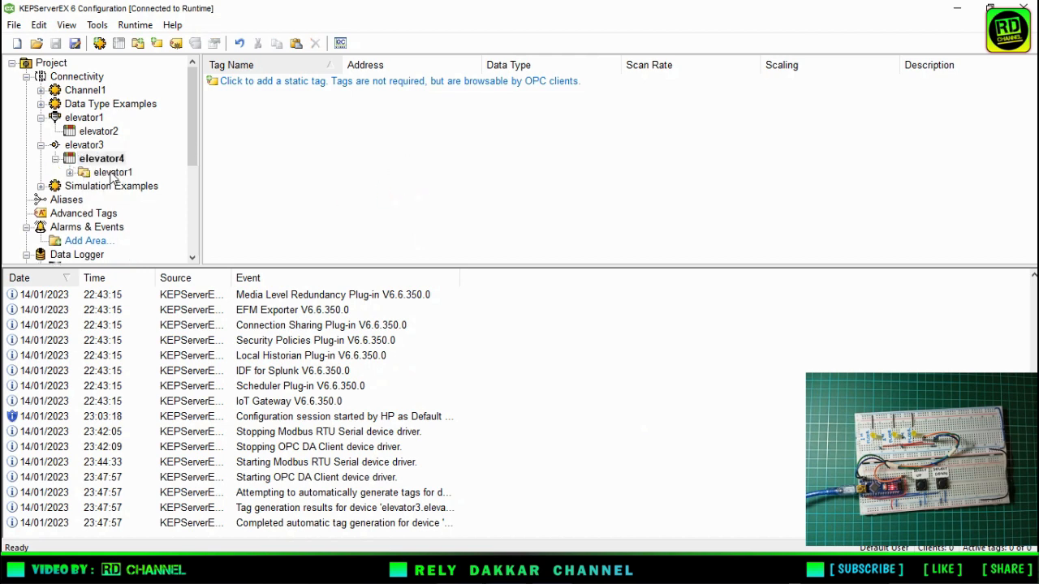
Rename the imported tag I1 as Outseal_I1 in the elevator2 group under device elevator4.
left_click(70, 172)
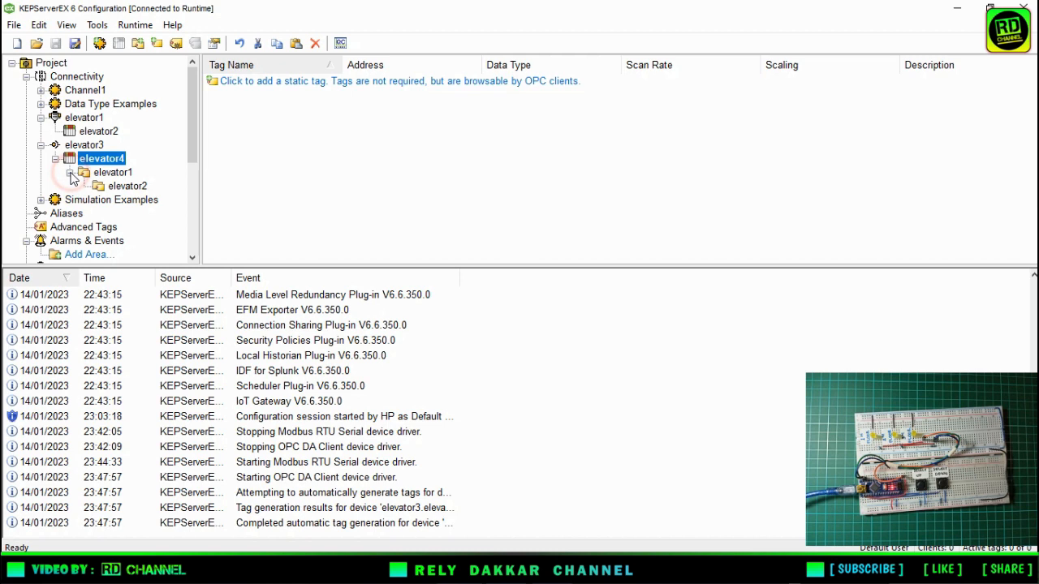
left_click(128, 186)
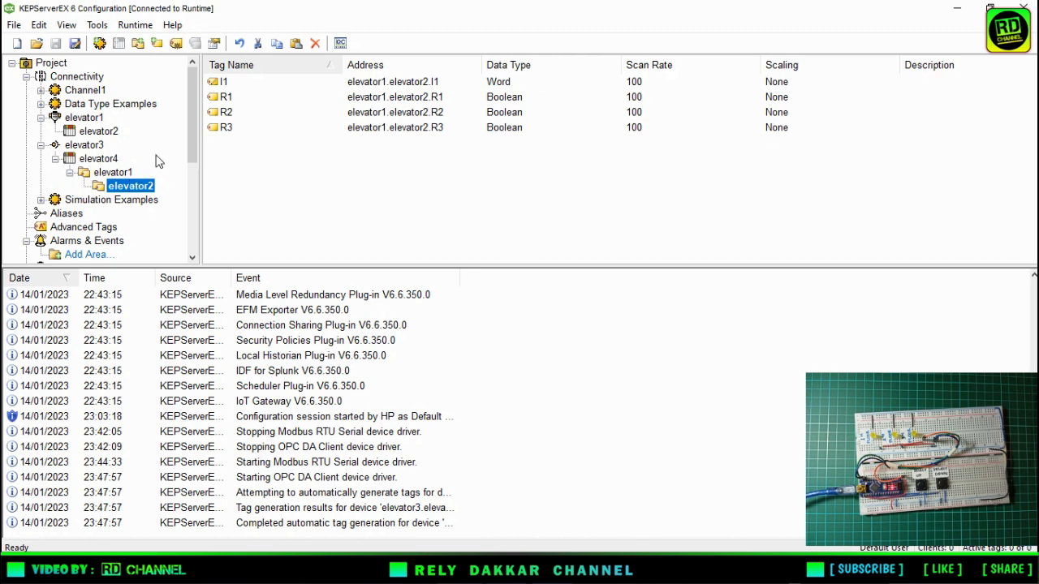
left_click(240, 166)
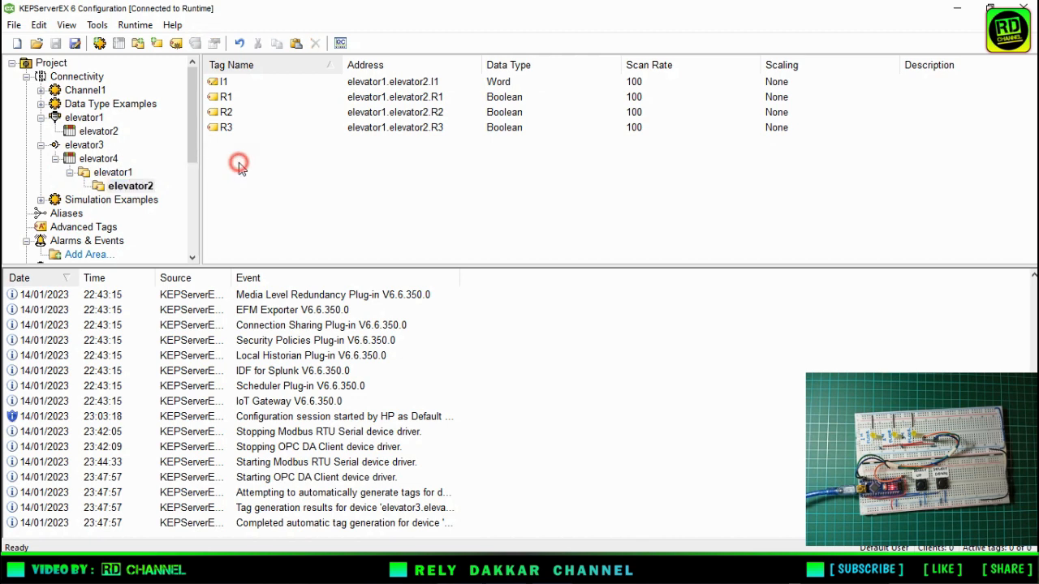
double_click(225, 83)
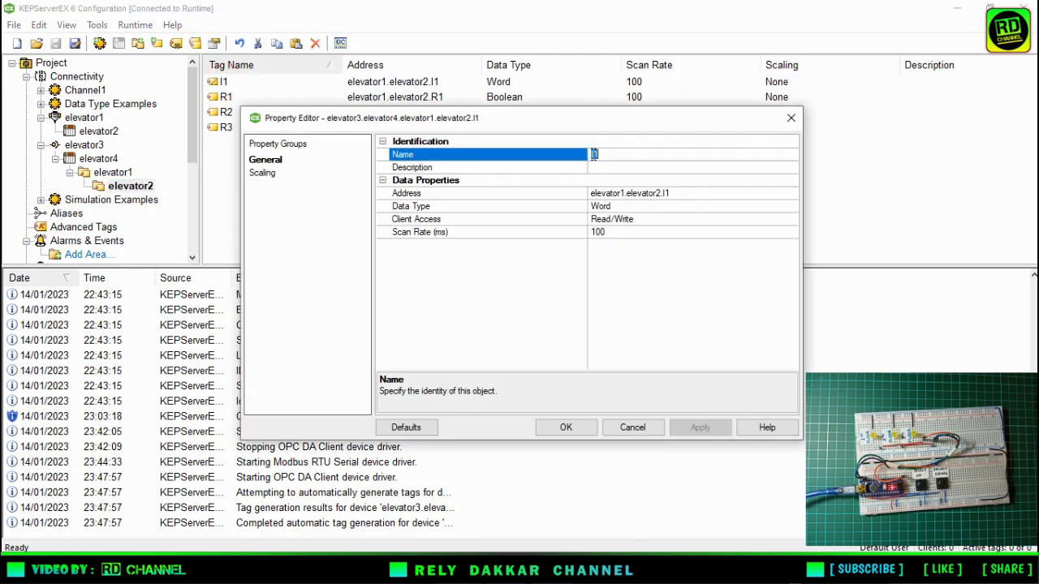
left_click(599, 154)
type("Outseal_")
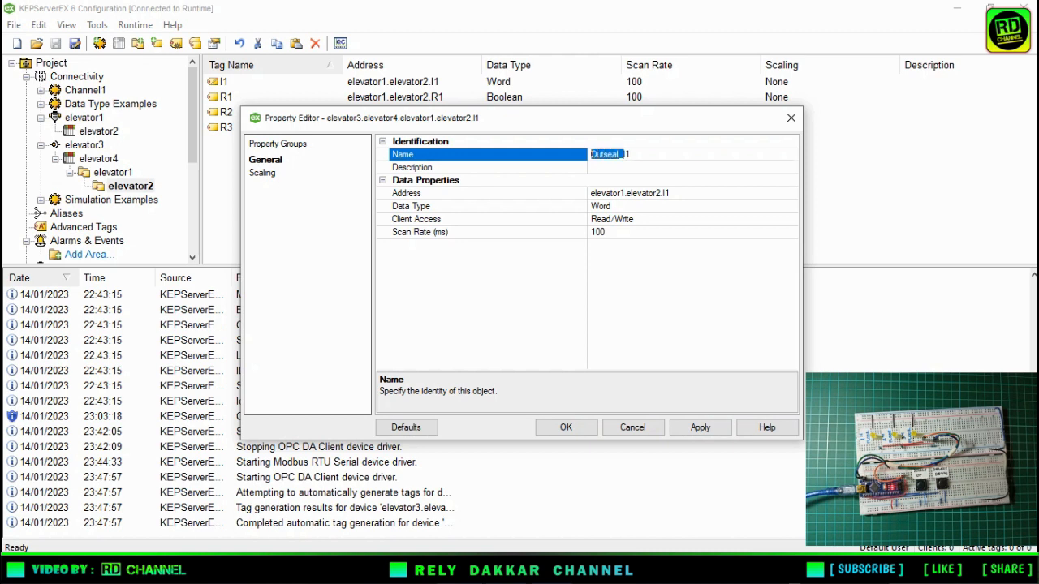
right_click(602, 153)
left_click(637, 201)
left_click(566, 428)
left_click(300, 191)
Rename the tags R1 and R2 as Outseal_R1 and Outseal_R2.
double_click(225, 96)
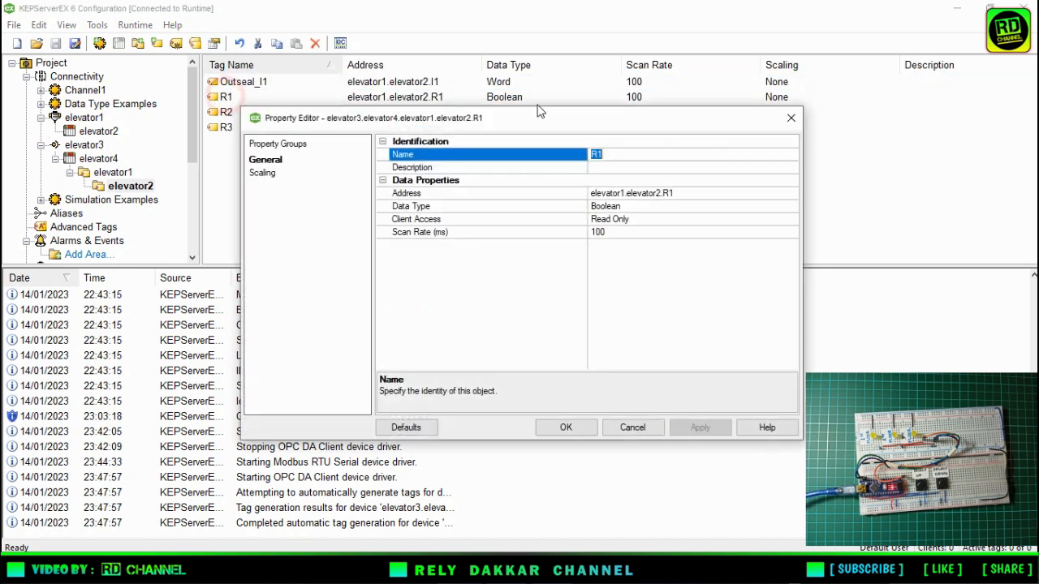
left_click(593, 154)
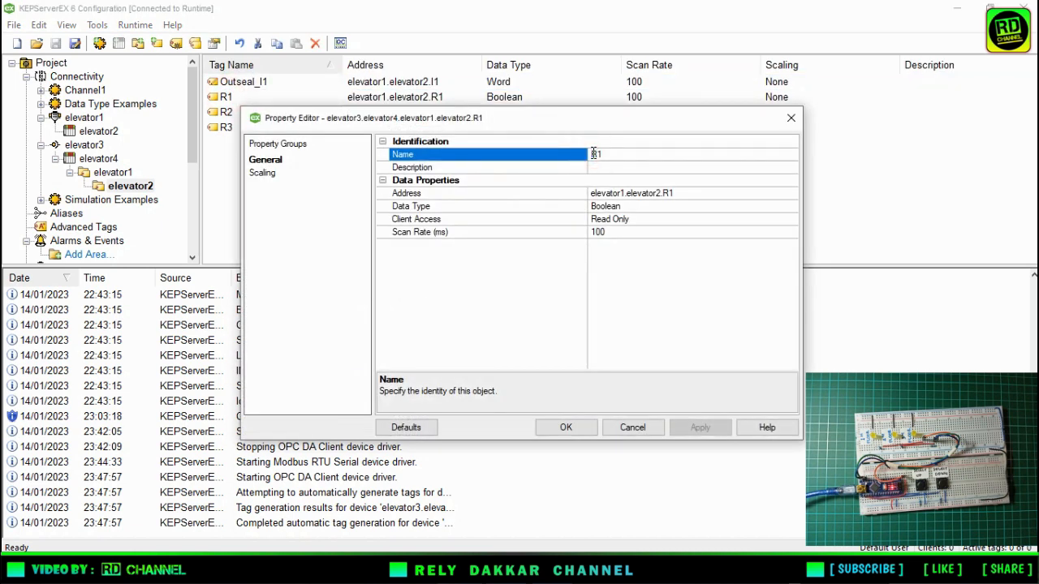
type("Outseal_")
left_click(566, 427)
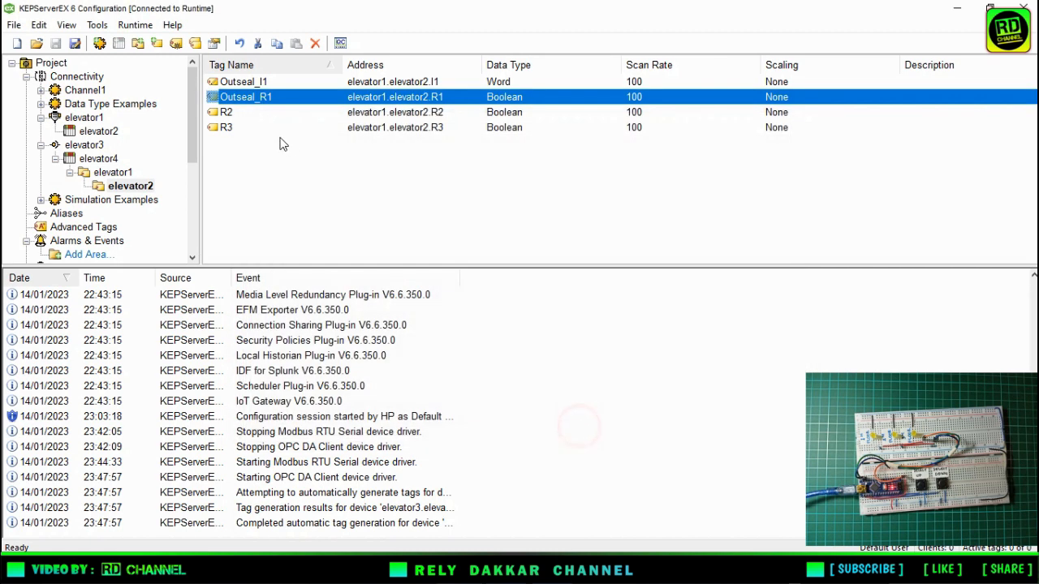
double_click(226, 112)
left_click(593, 153)
type("Outseal_R2")
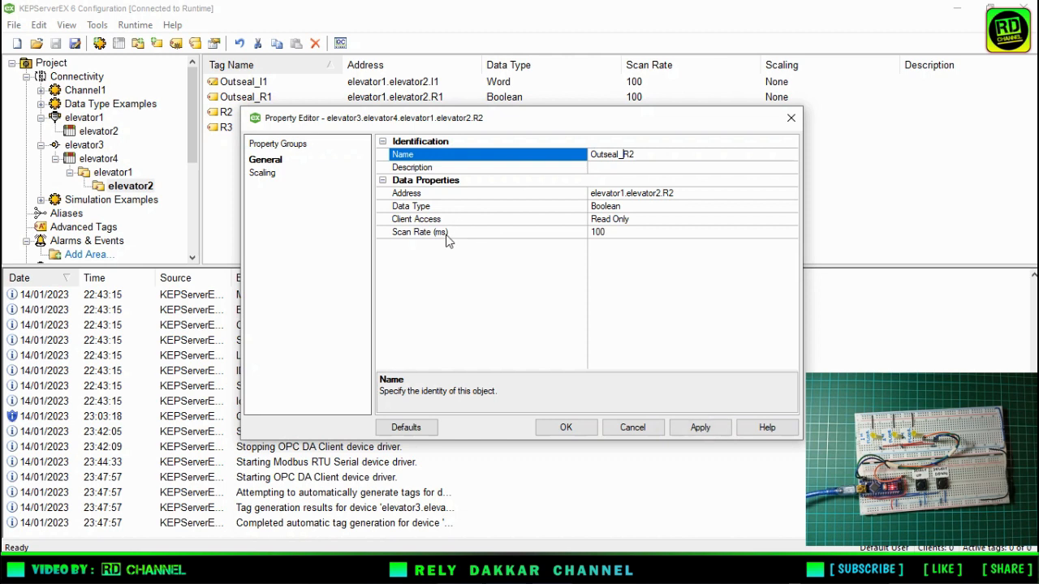
left_click(565, 428)
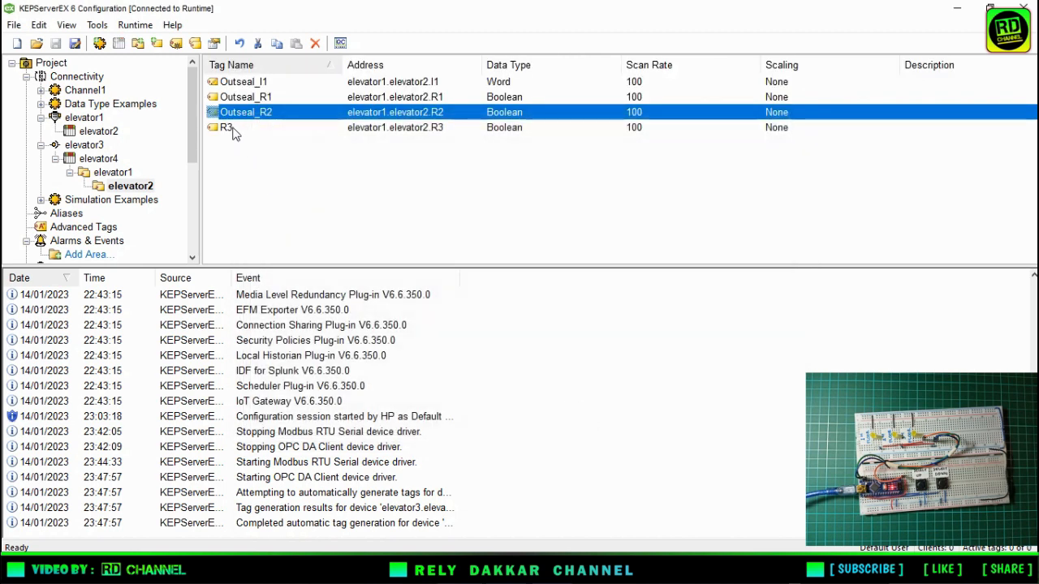
Rename the tag R3 as Outseal_R3.
double_click(228, 128)
left_click(592, 154)
type("Outseal_R3")
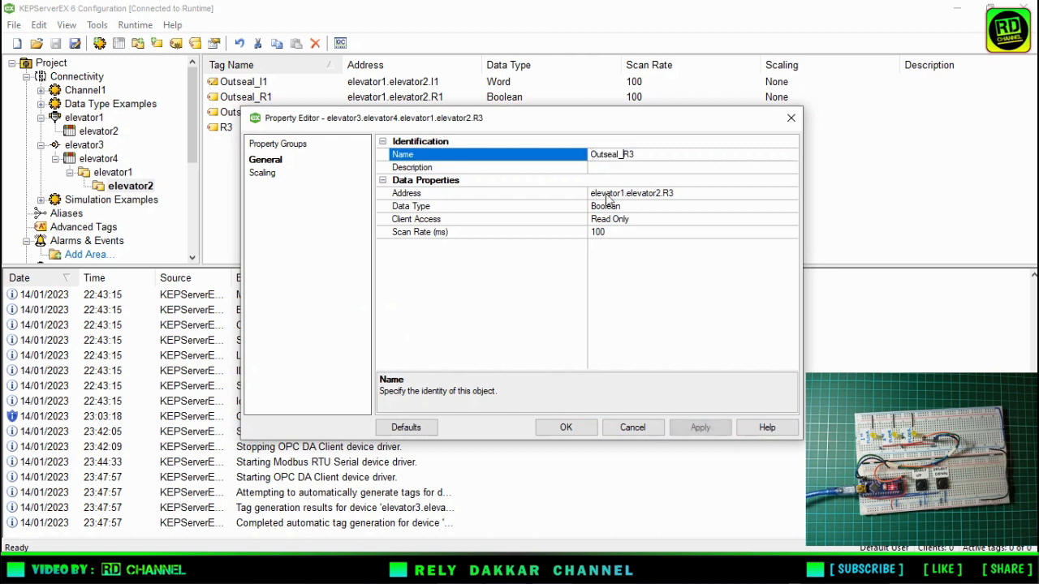
left_click(566, 428)
left_click(473, 170)
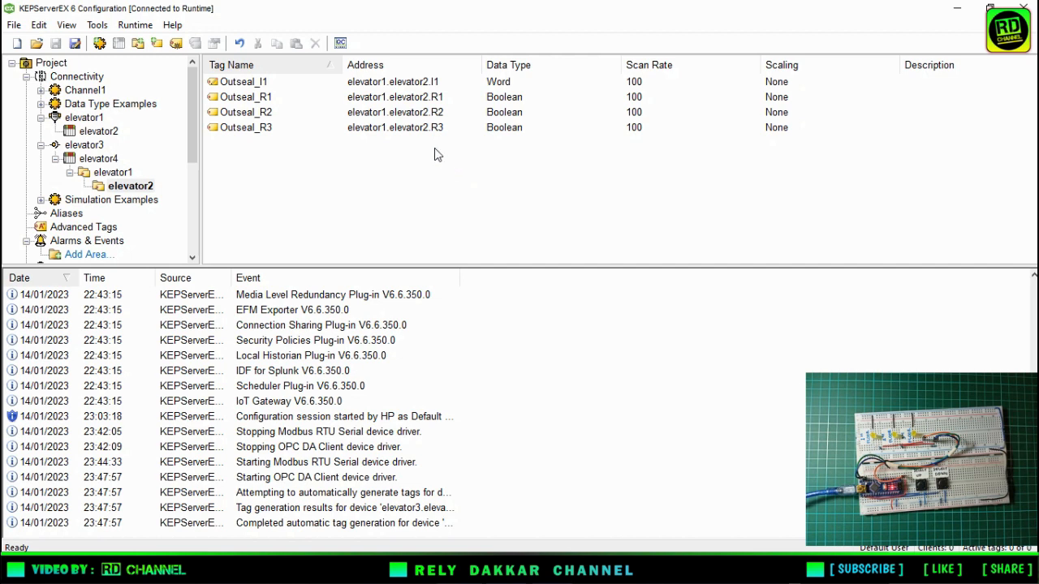
Launch OPC Quick Client and check the values and quality of the Outseal tags under elevator3.elevator4.elevator1.elevator2.
left_click(341, 42)
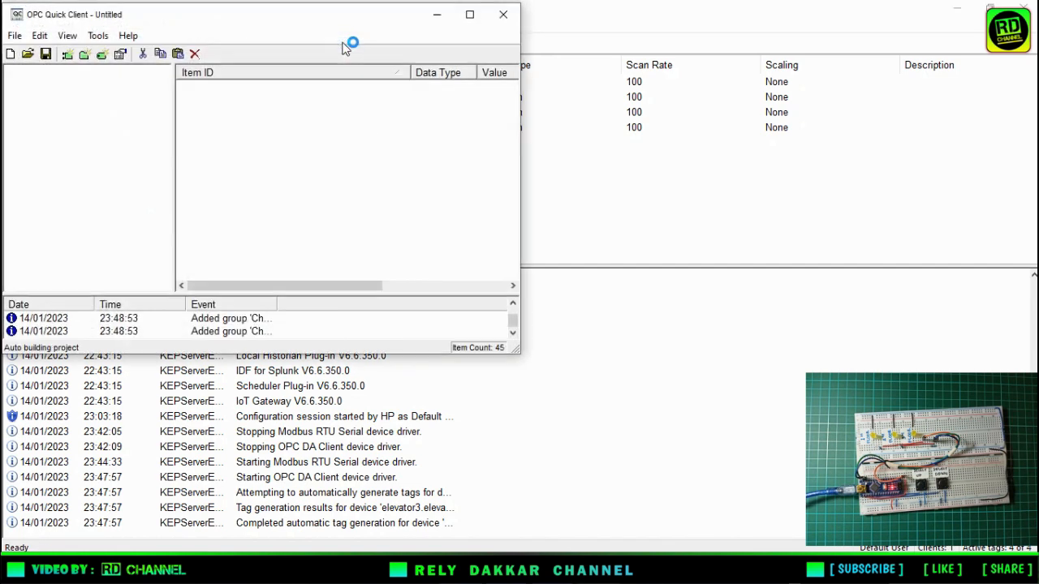
left_click_drag(166, 118, 167, 227)
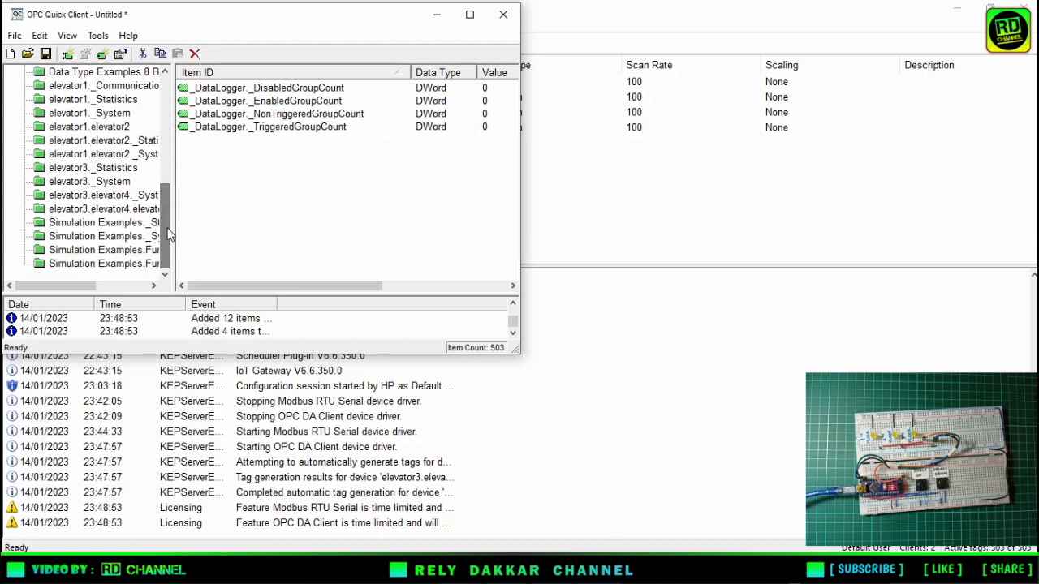
left_click(76, 210)
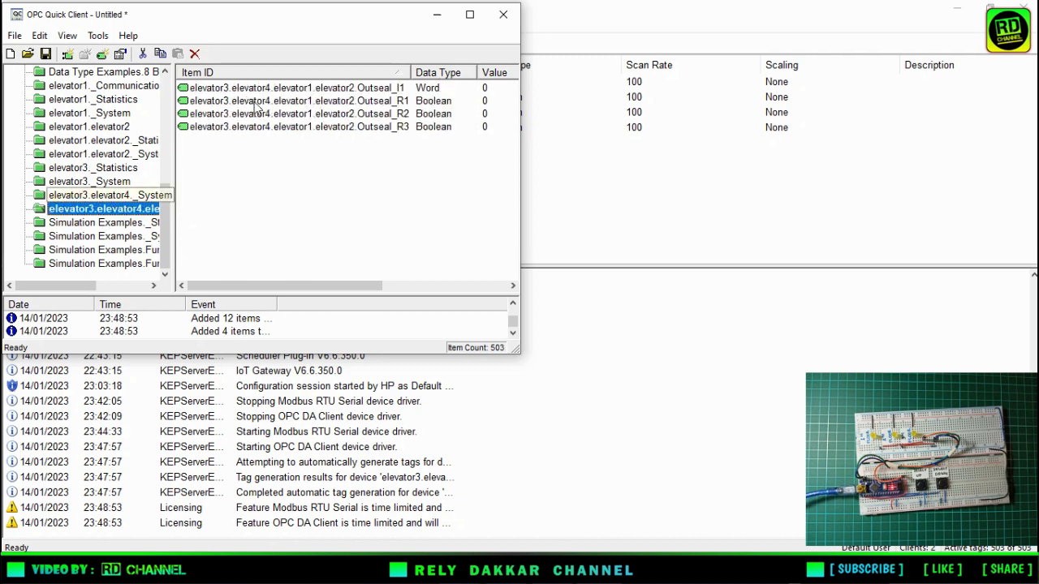
left_click_drag(221, 287, 307, 295)
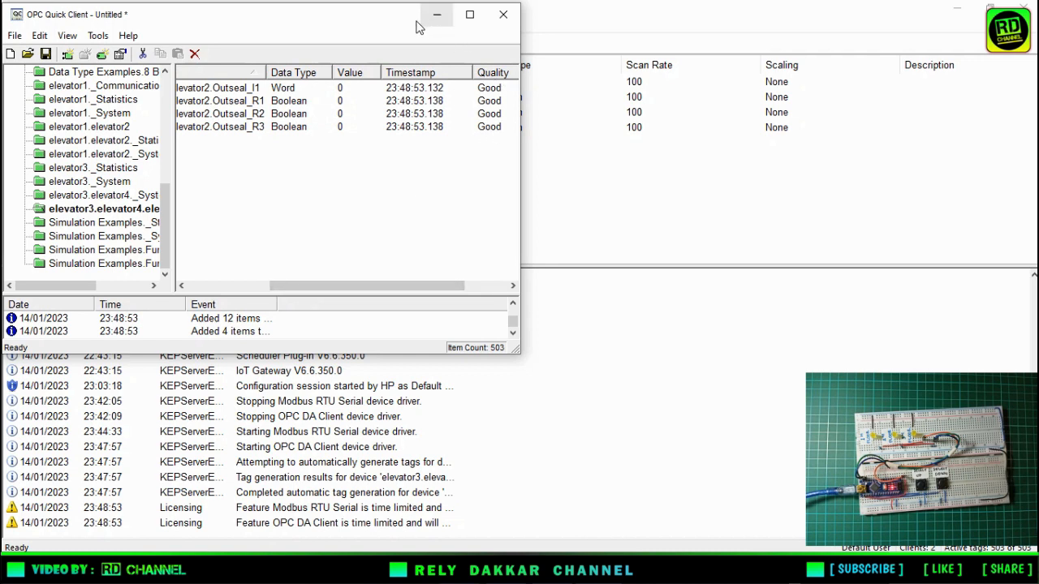
left_click_drag(376, 16, 376, 14)
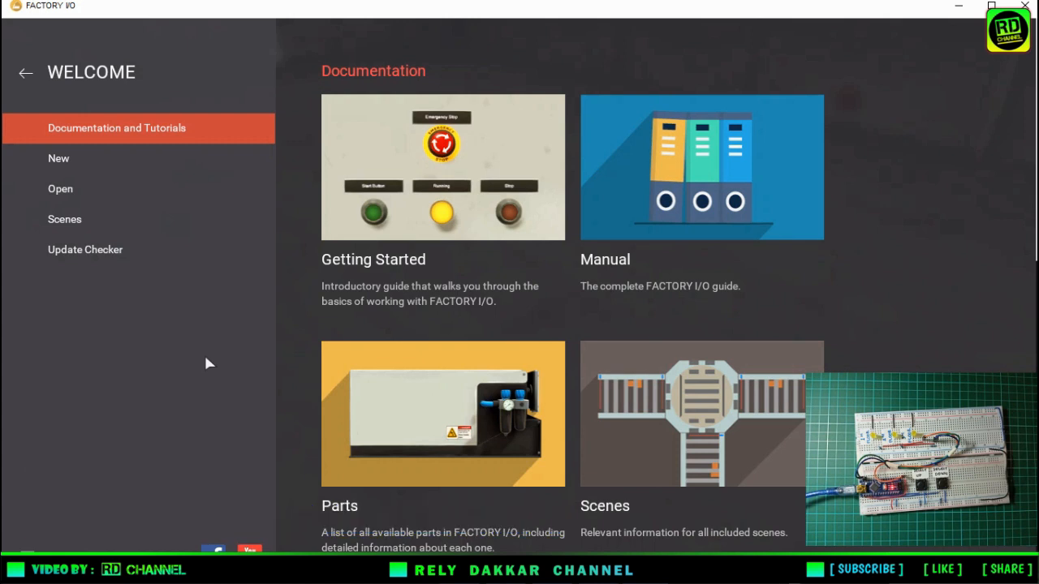
Switch to Factory I/O, open the saved scene "elevator simulation" and hide the parts palette.
left_click(64, 195)
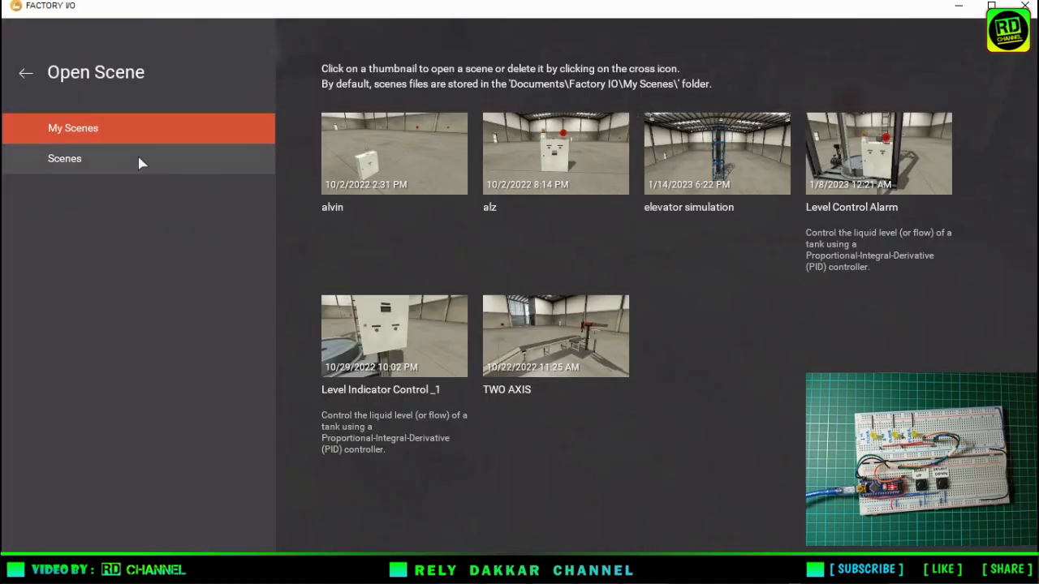
left_click(740, 158)
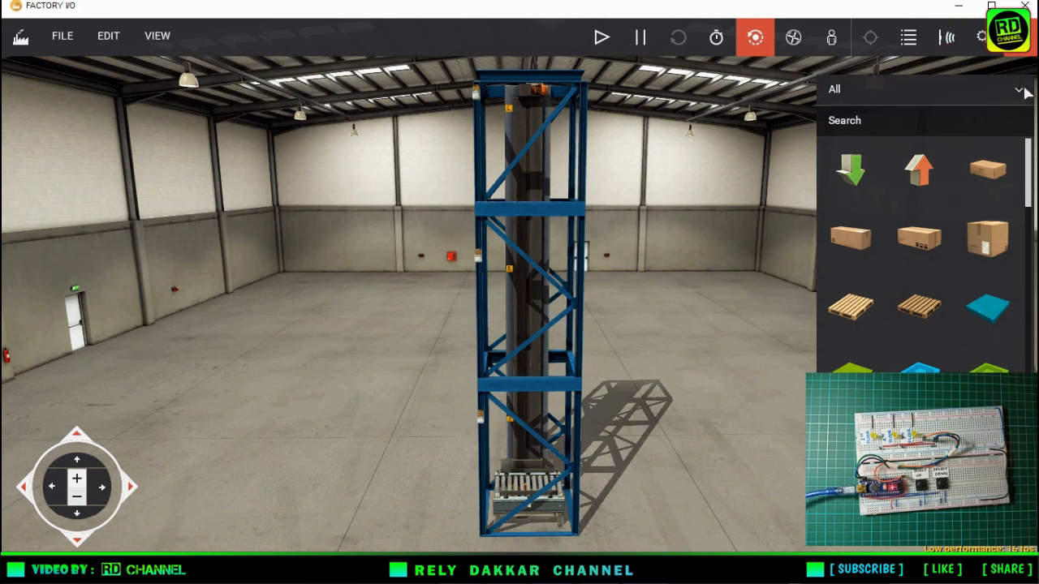
left_click(946, 38)
View the elevator tower through the saved positions Camera 1, Camera 2, Camera 3 and Camera 4.
left_click(908, 38)
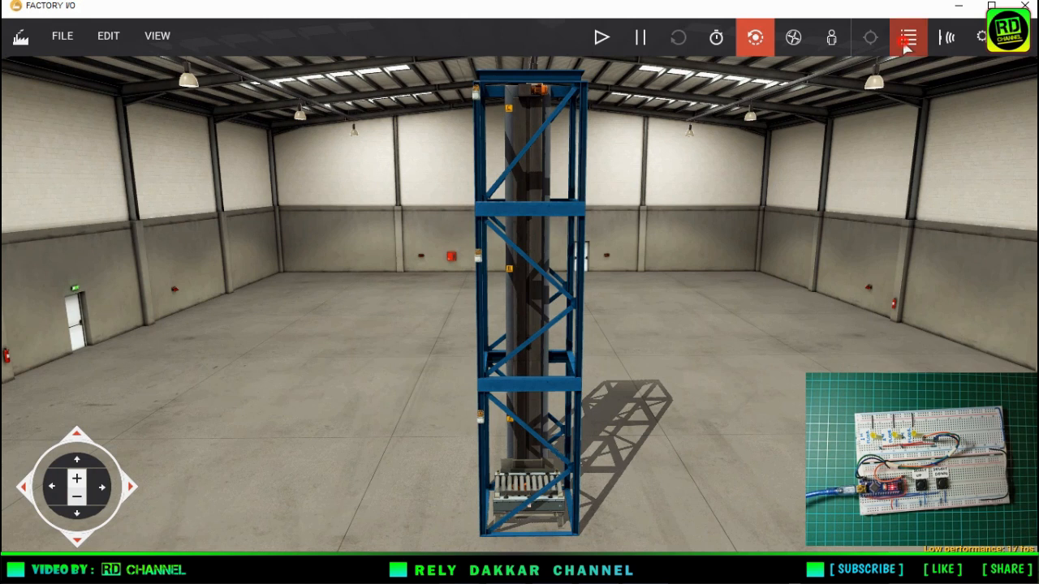
left_click_drag(661, 89, 879, 78)
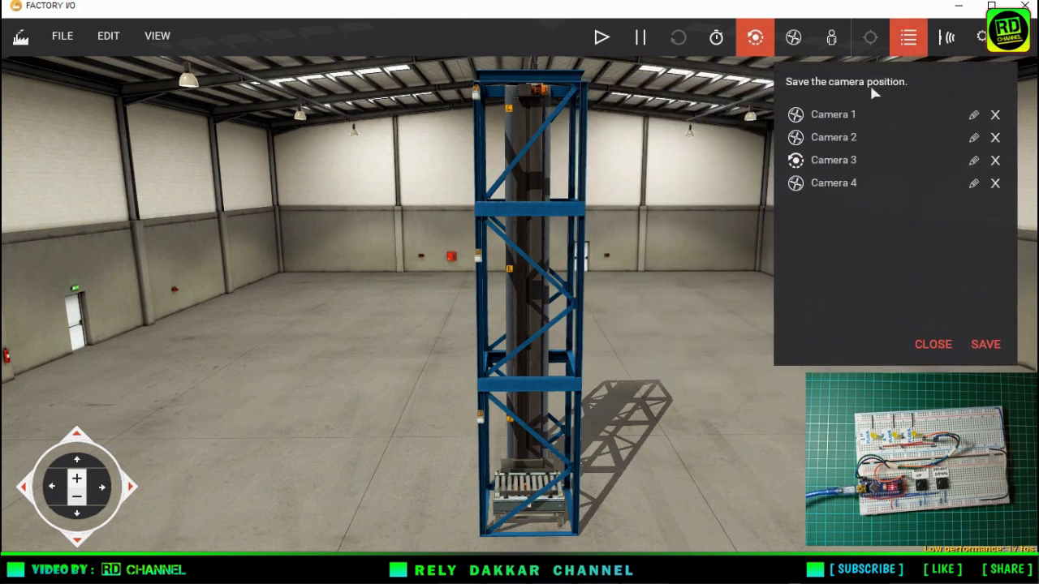
left_click(836, 115)
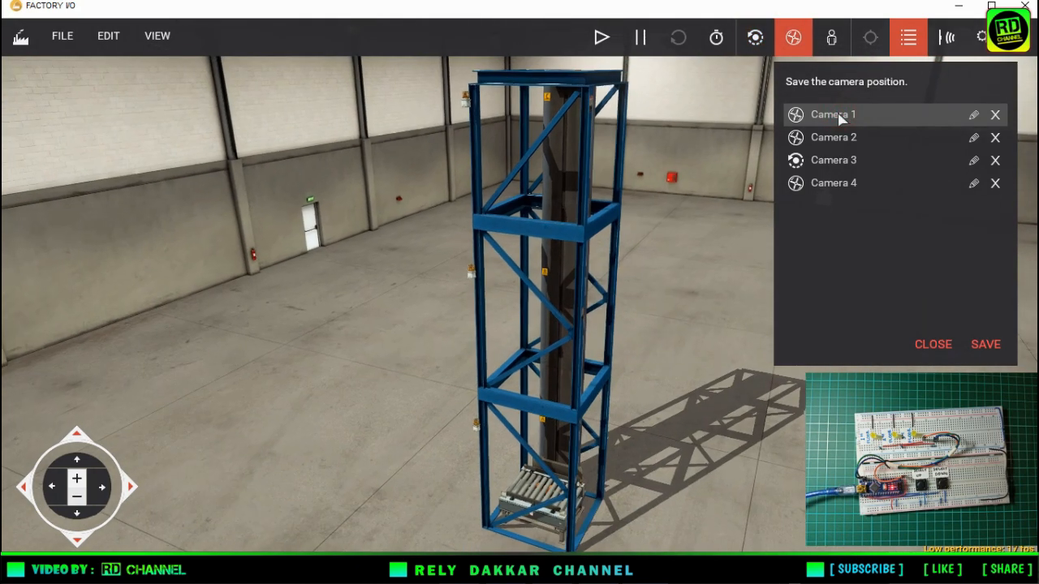
left_click(837, 139)
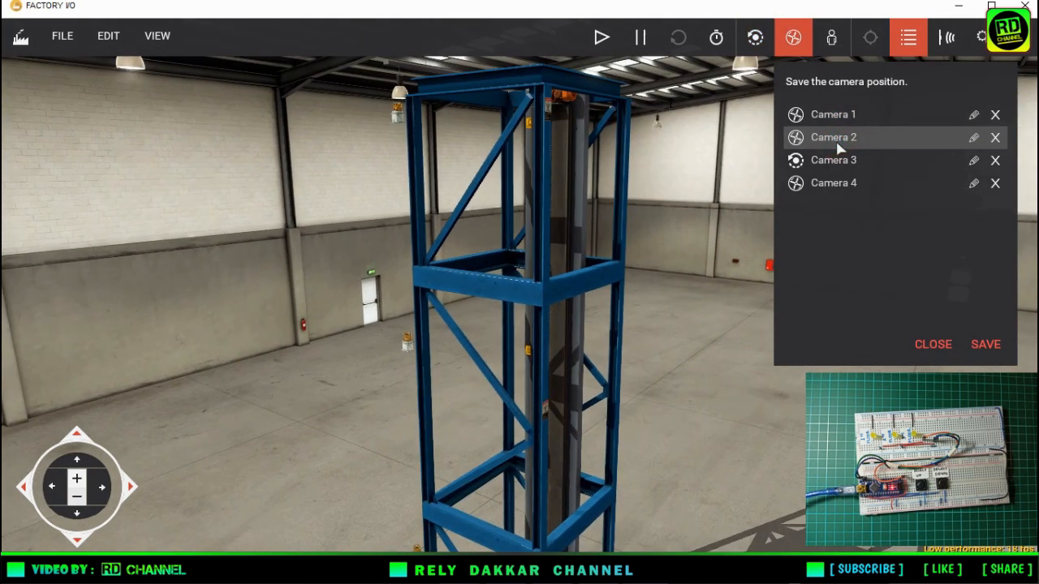
left_click(838, 162)
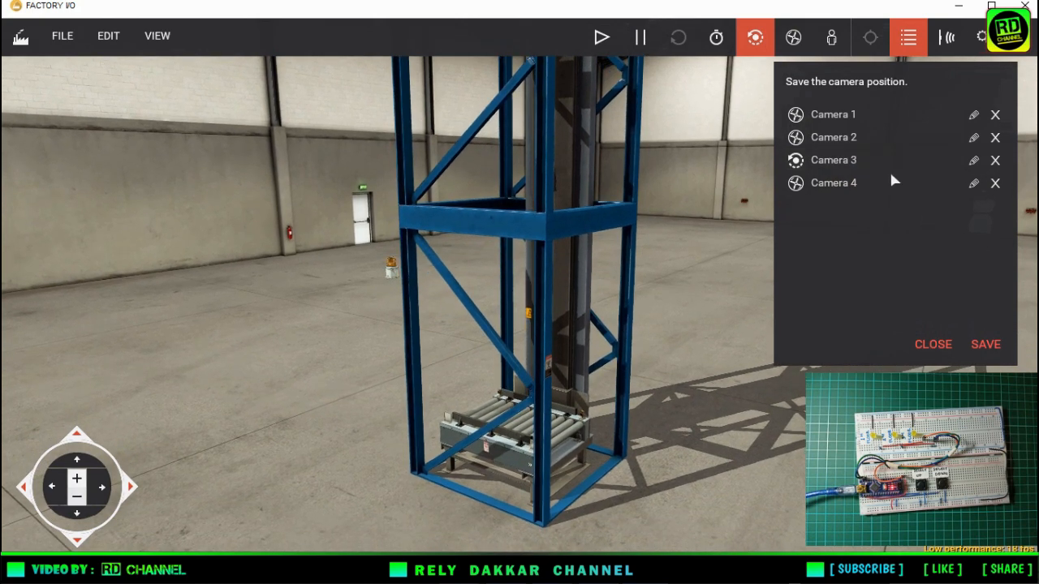
left_click(858, 138)
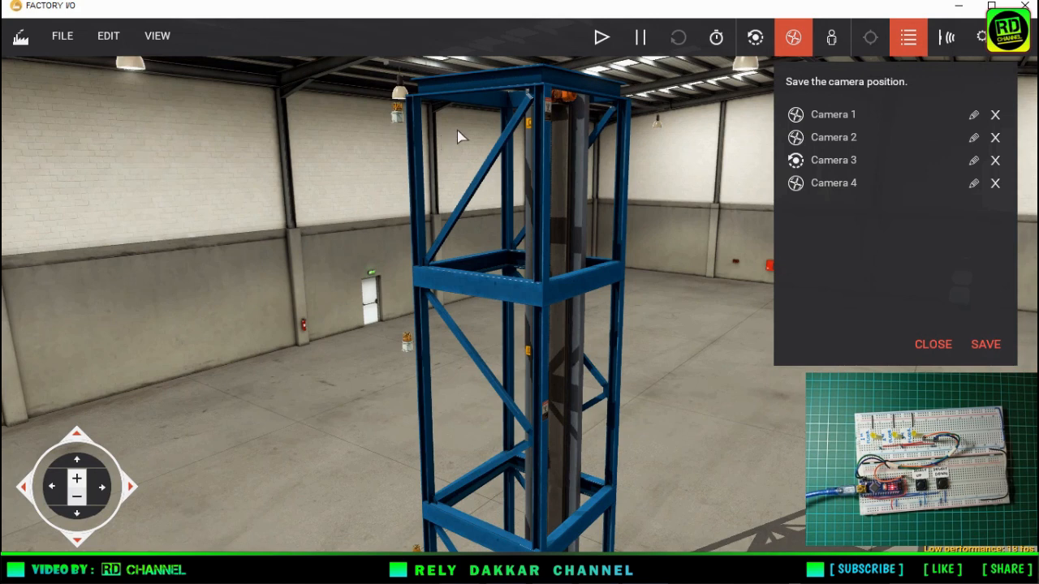
left_click(821, 184)
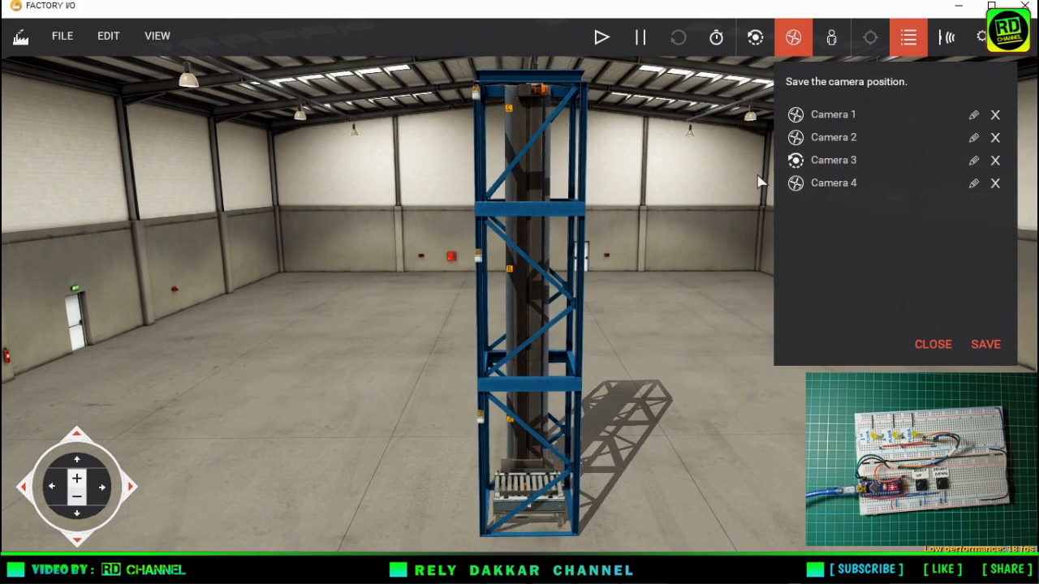
Ungroup the elevator tower assembly and clear the selection.
right_click(537, 380)
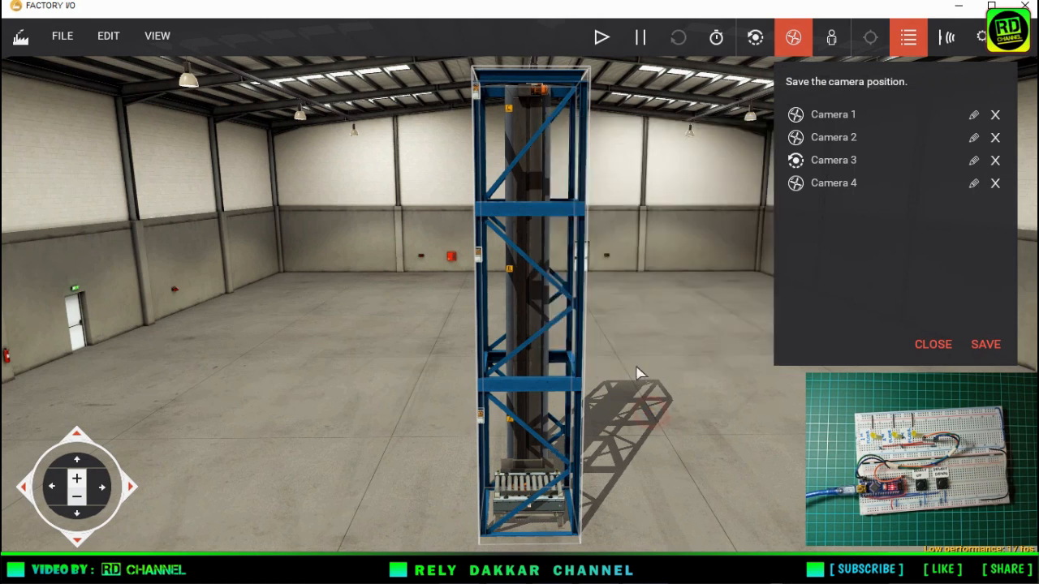
right_click(509, 212)
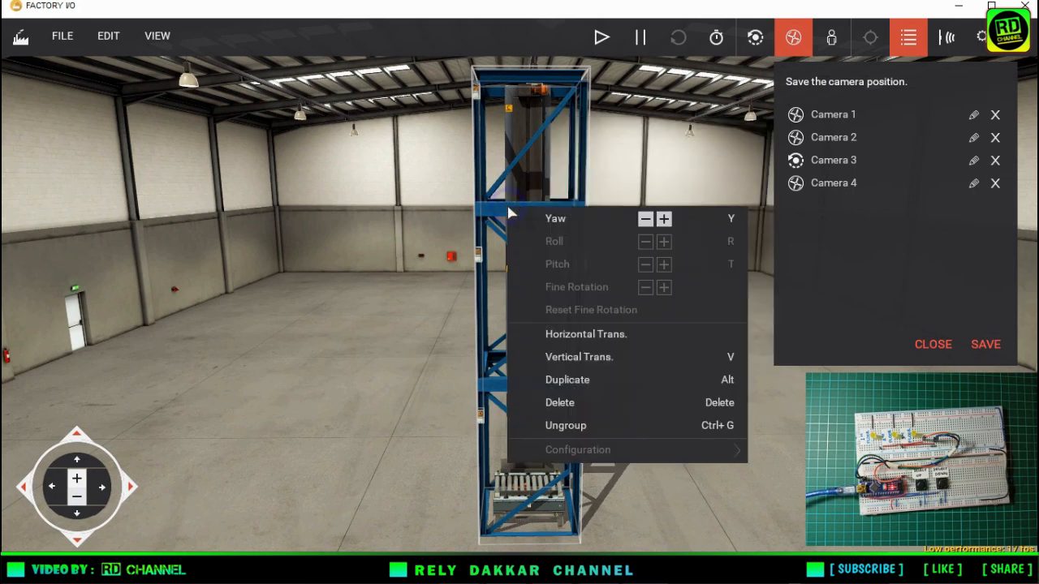
left_click(597, 432)
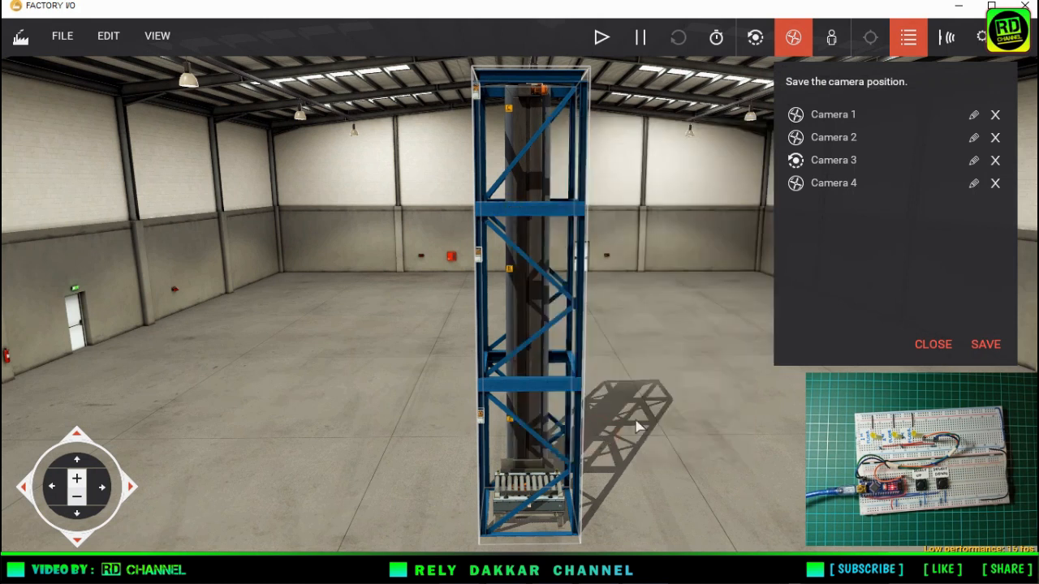
left_click(663, 416)
Examine the configuration options of the elevator part on its own.
left_click(576, 381)
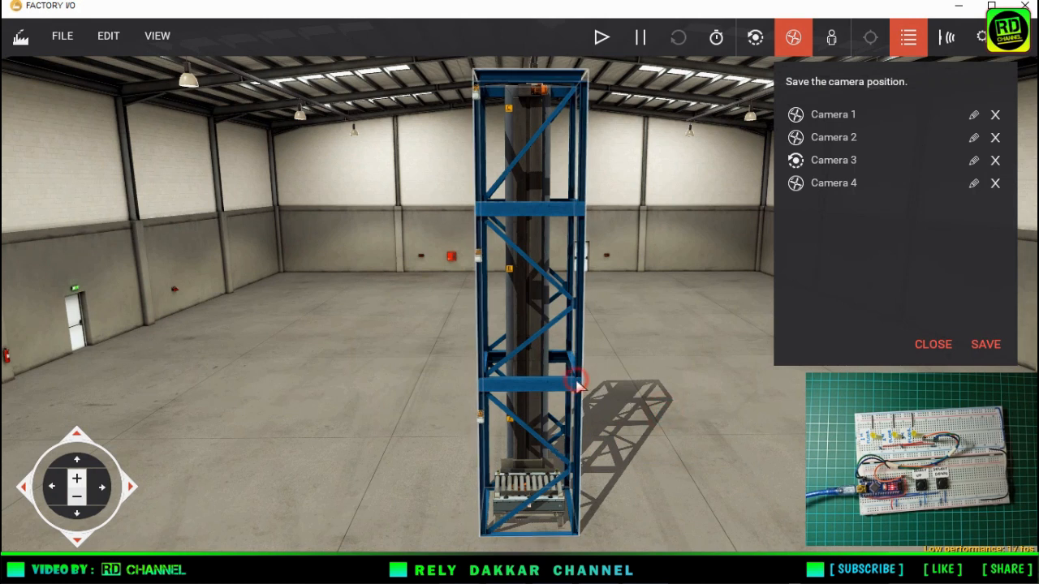
right_click(576, 382)
mouse_move(610, 384)
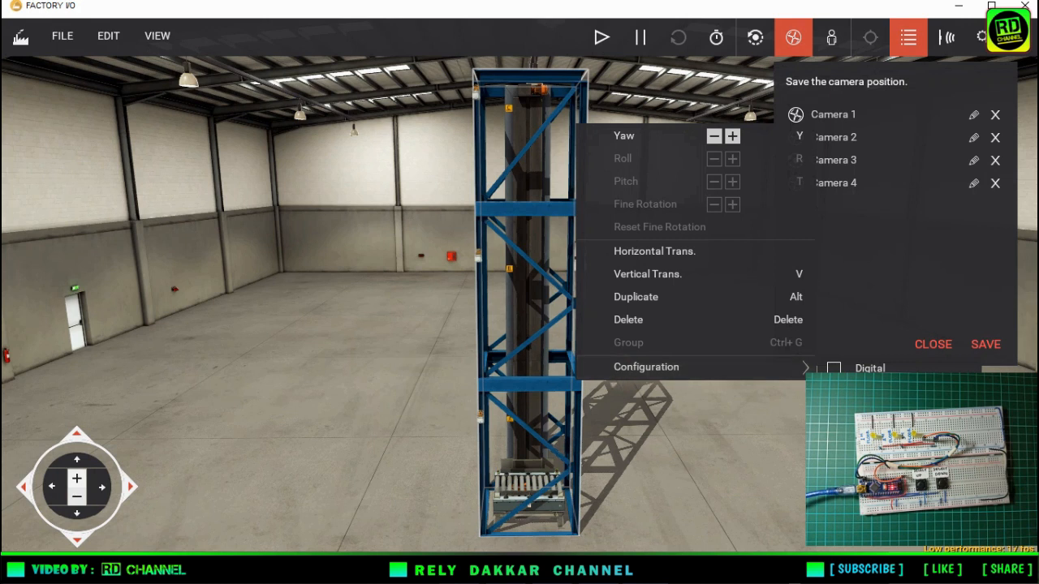
left_click(719, 434)
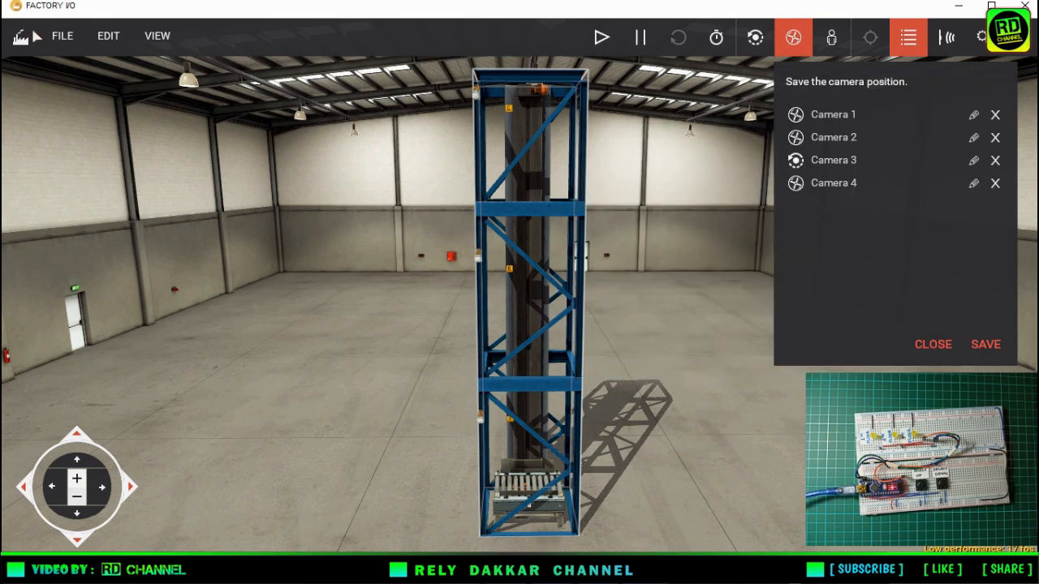
Set the scene's driver to OPC Client Data Access.
left_click(60, 36)
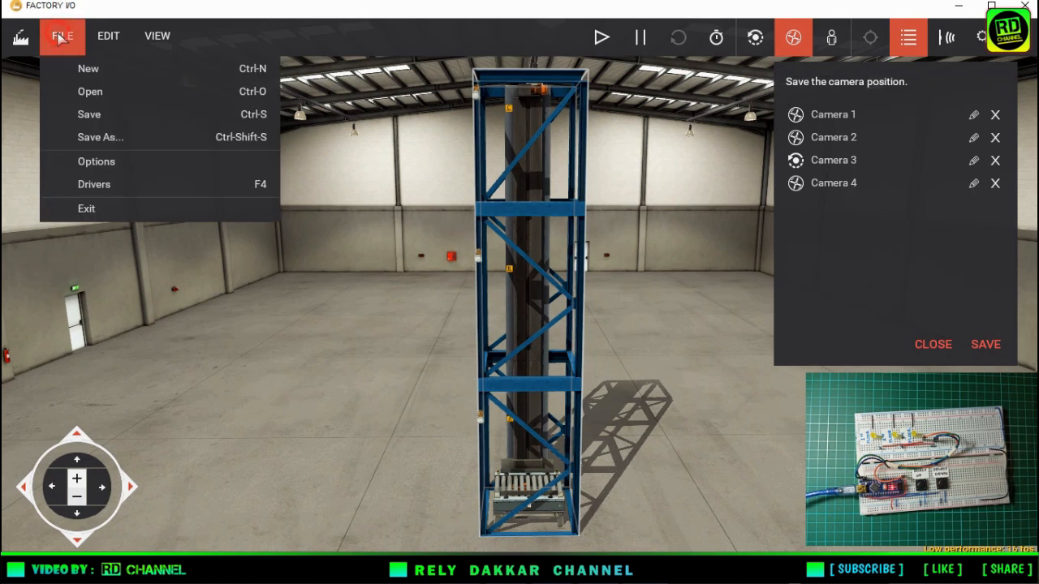
left_click(91, 183)
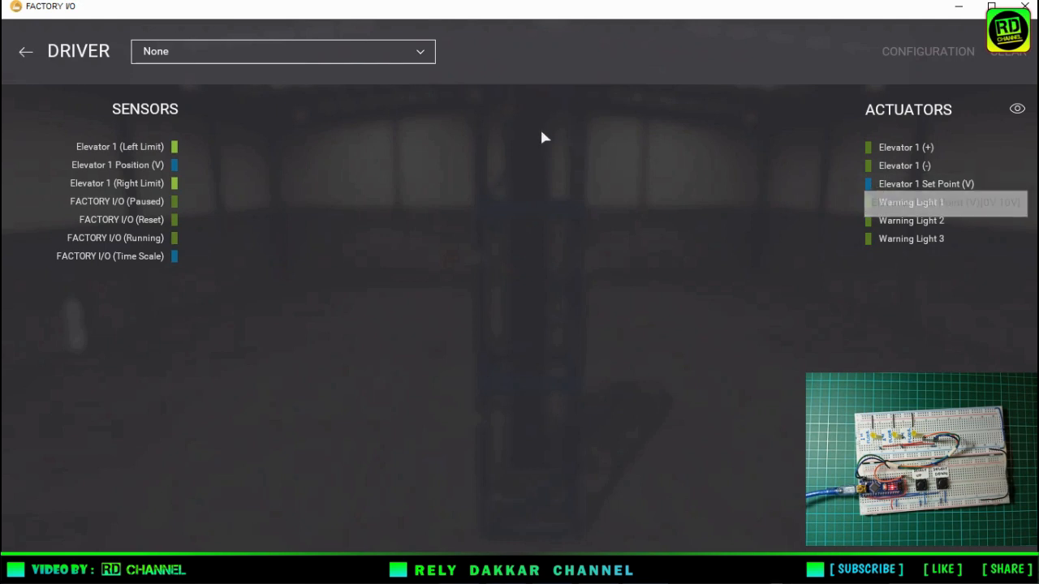
left_click(425, 53)
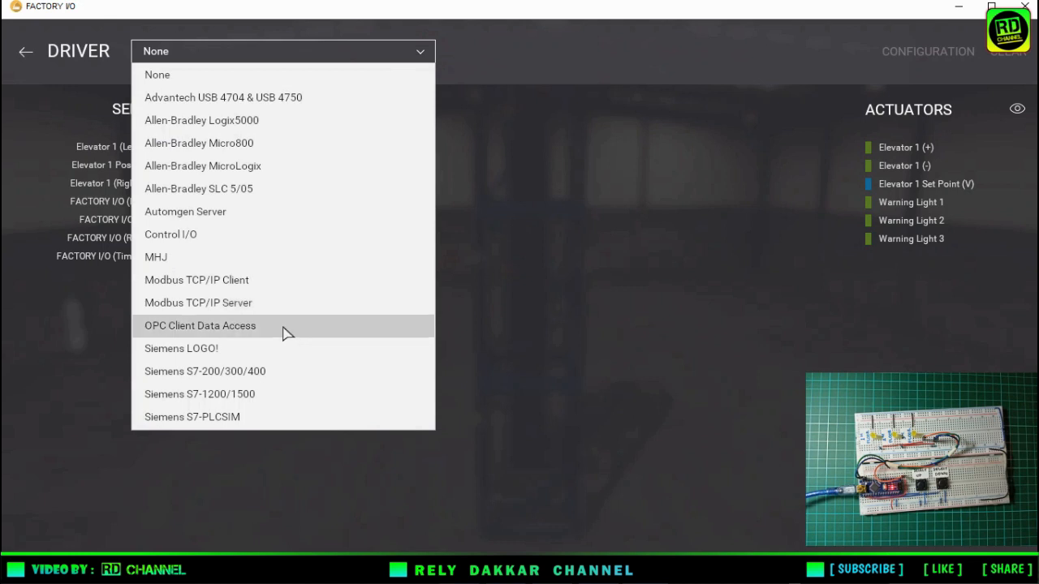
left_click(258, 327)
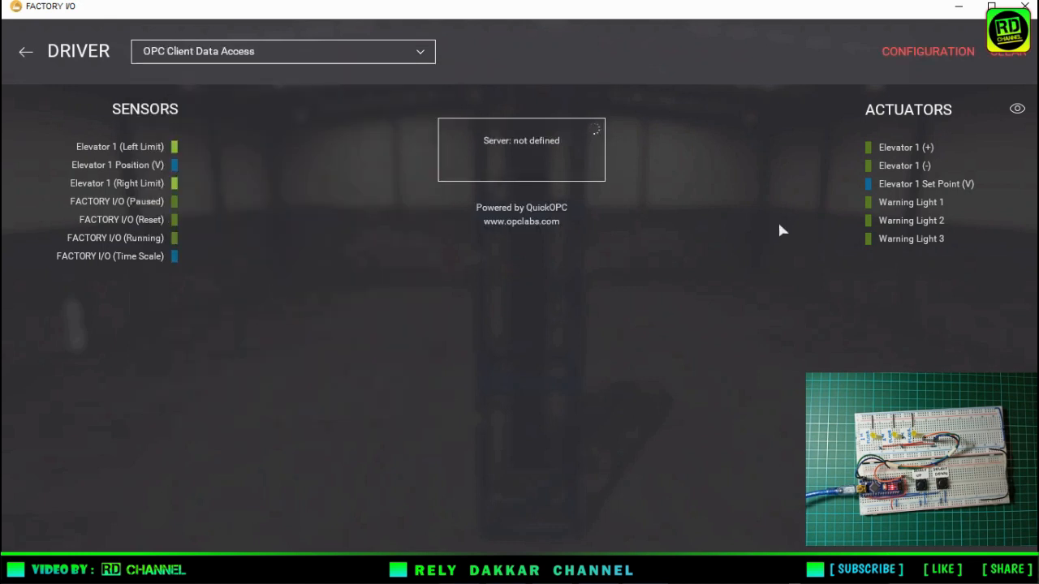
Browse the available OPC servers in the driver configuration and choose Kepware.KEPServerEX.V6.
left_click(933, 54)
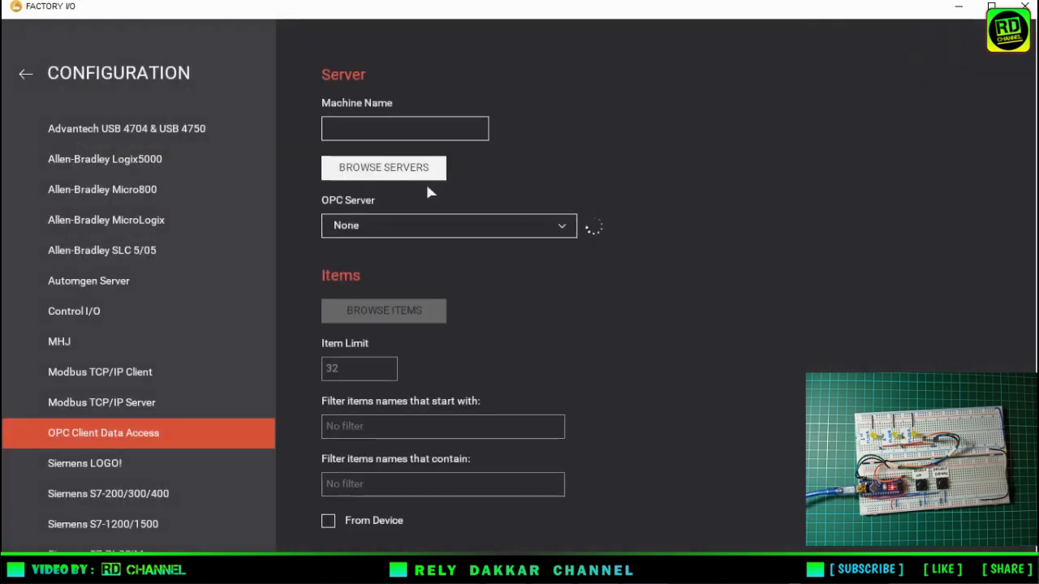
left_click(415, 170)
left_click(557, 231)
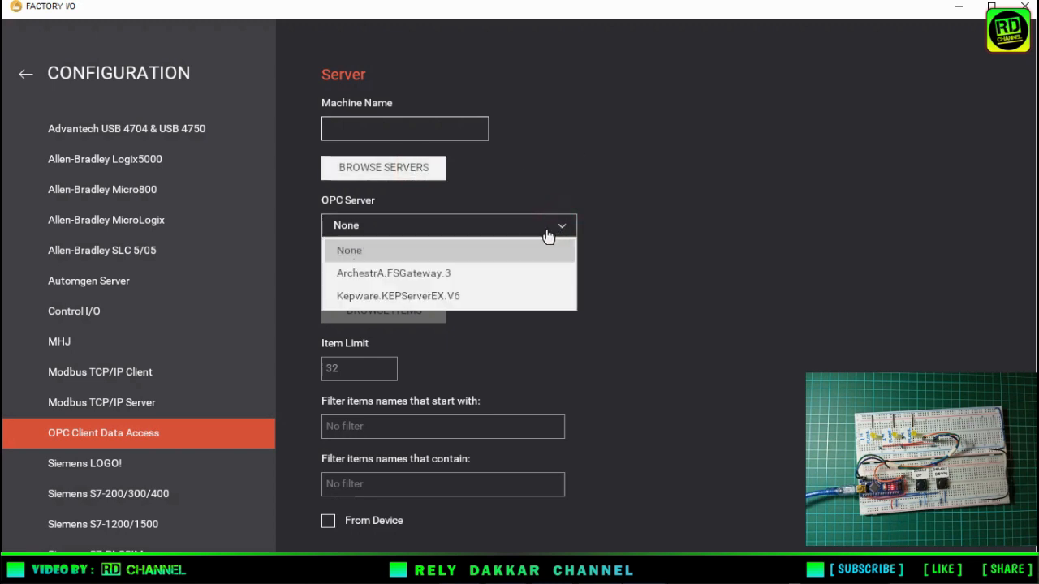
left_click(439, 297)
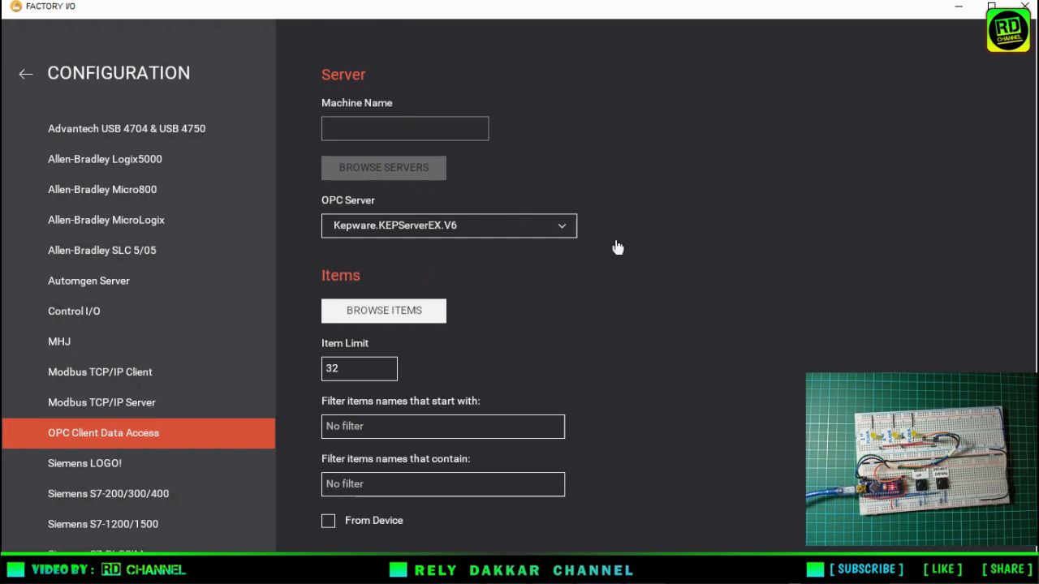
Filter the OPC items to names containing "Outseal", browse the items and return to the driver's tag mapping.
left_click(374, 483)
type("Outseal")
left_click(408, 317)
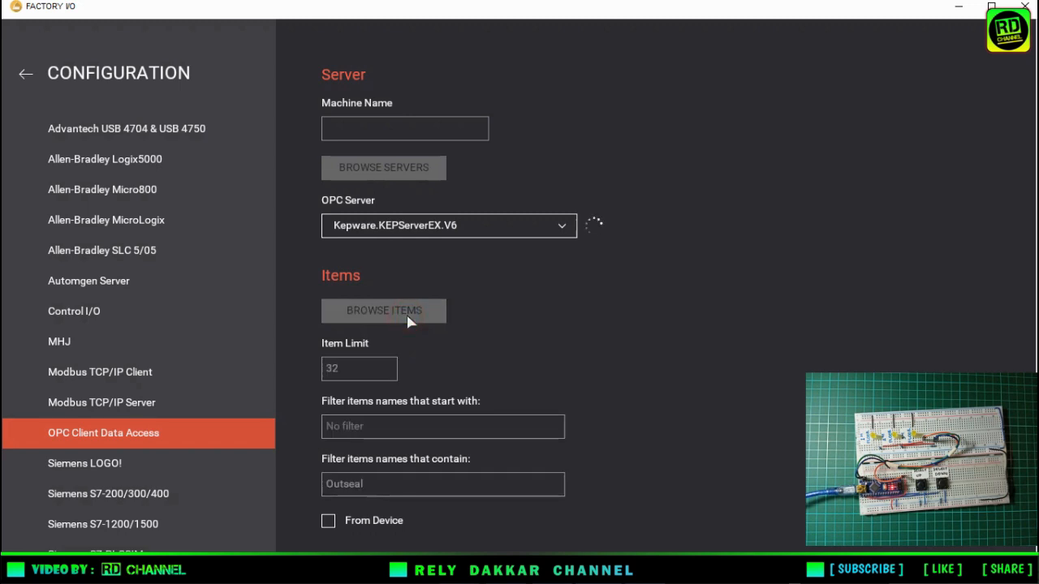
left_click(28, 75)
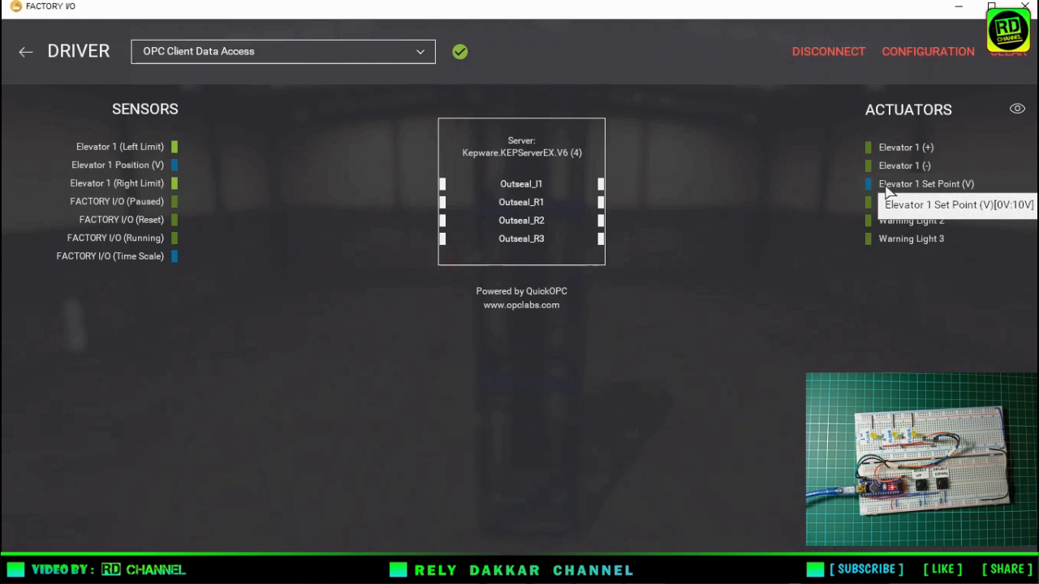
Map Elevator 1 Set Point (V) to Outseal_I1 and Warning Lights 1, 2 and 3 to Outseal_R1, Outseal_R2 and Outseal_R3, then return to the scene.
left_click_drag(886, 188, 627, 187)
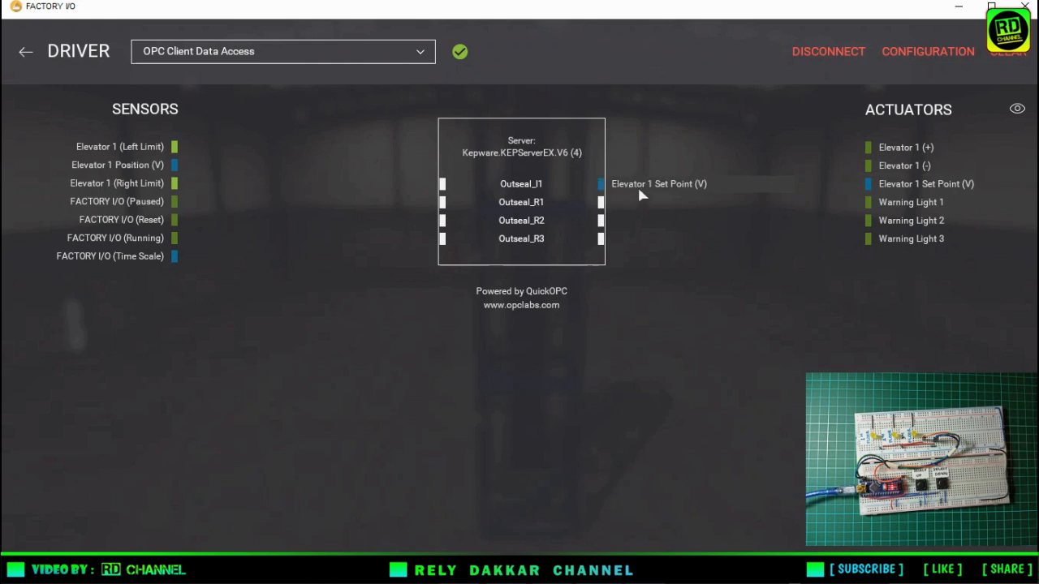
left_click_drag(877, 207, 625, 209)
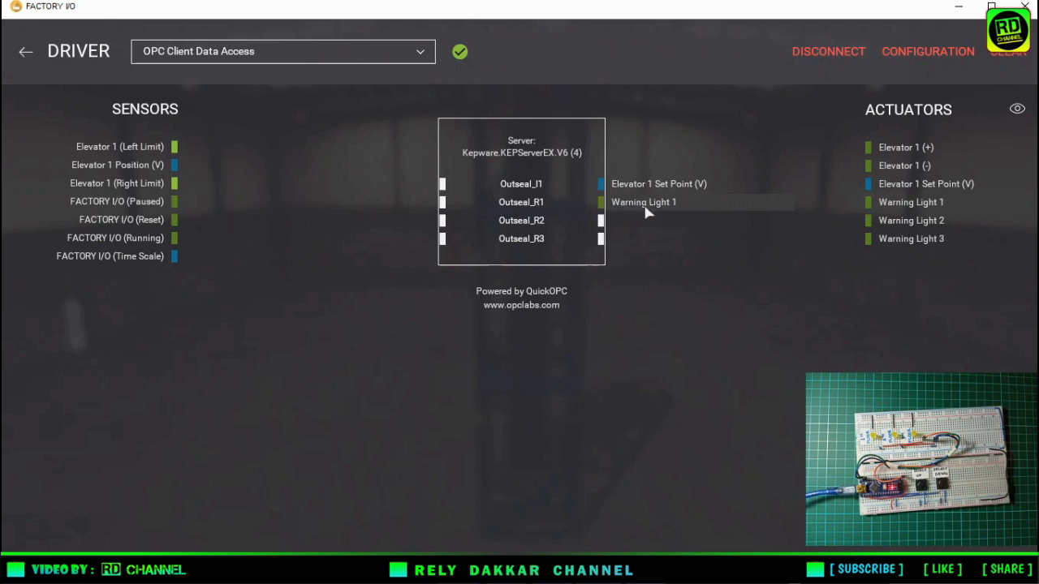
left_click_drag(875, 220, 626, 220)
left_click_drag(680, 243, 625, 243)
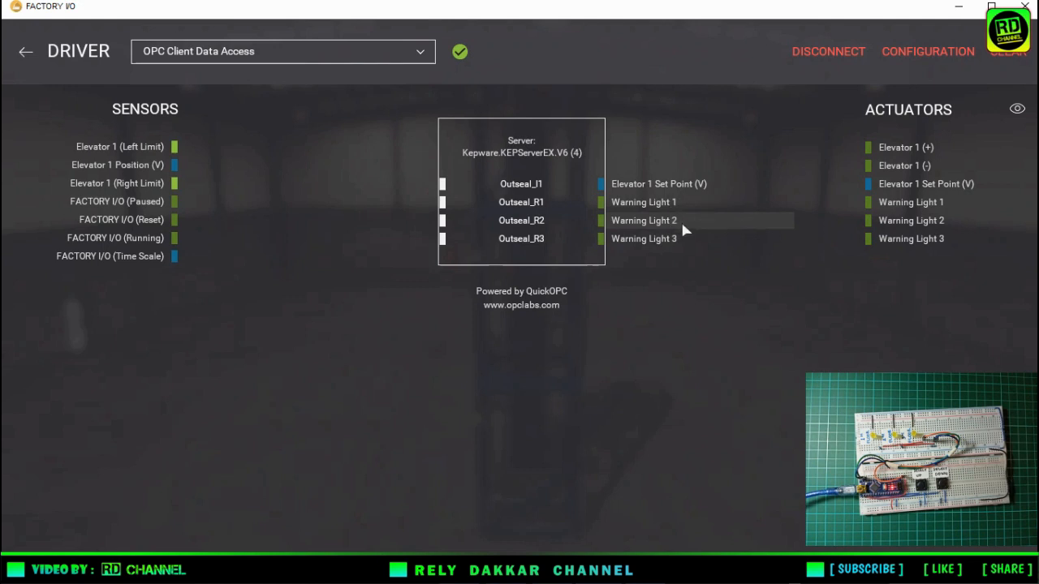
left_click(18, 51)
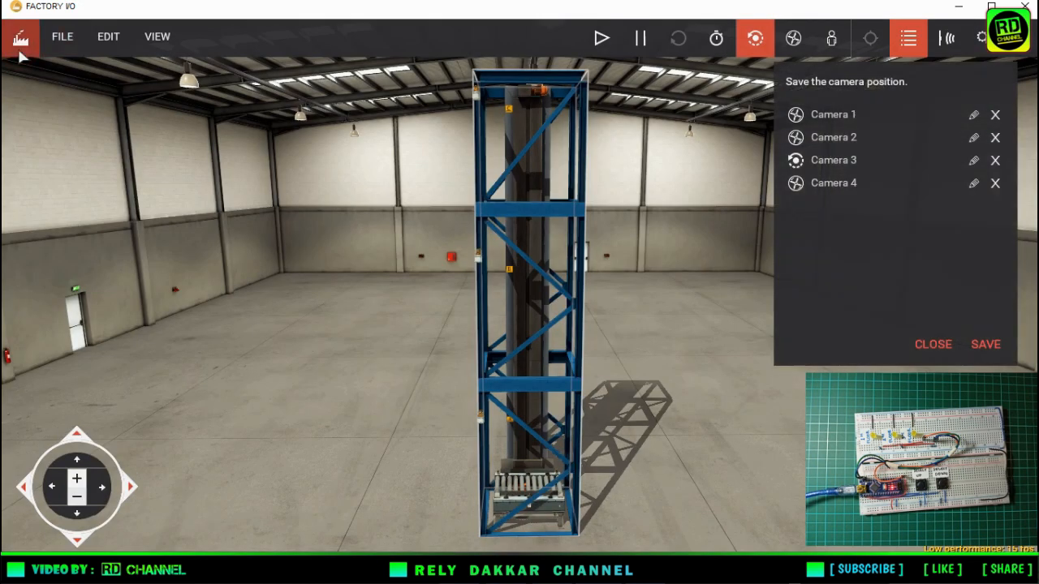
Clear the elevator tower's selection and switch the scene to run mode.
left_click(314, 231)
left_click(688, 353)
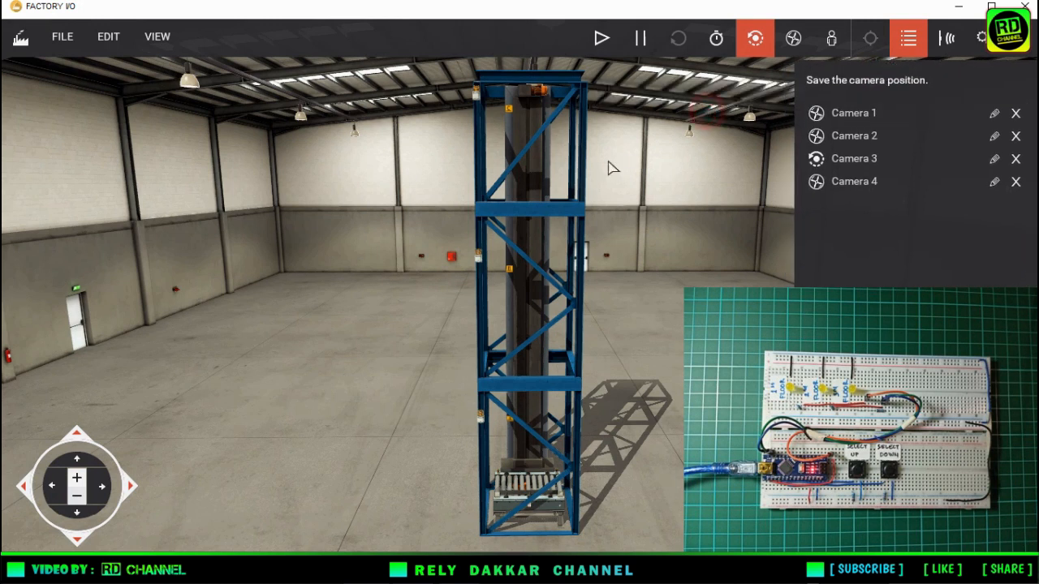
left_click(601, 39)
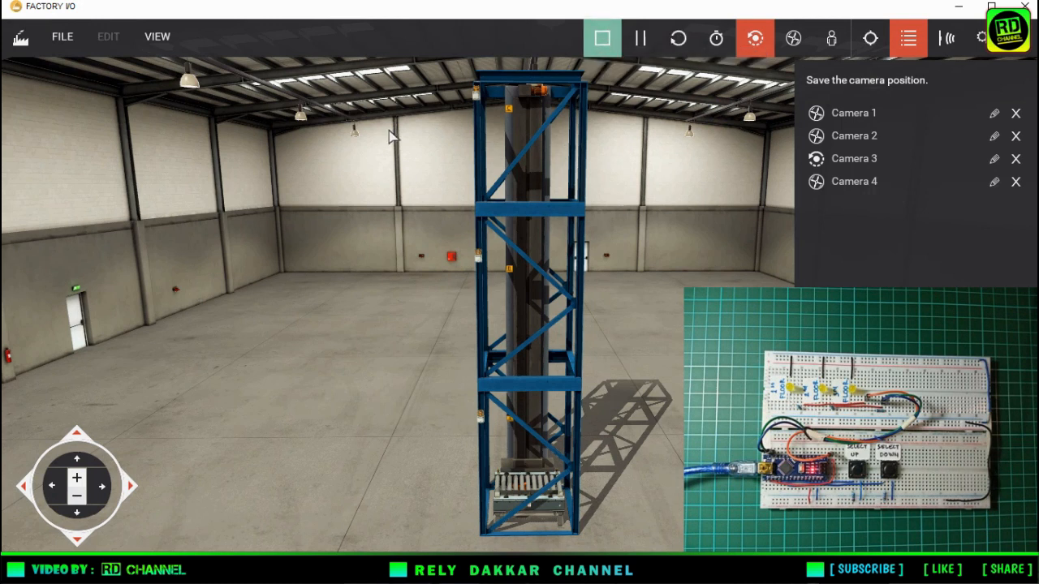
Watch the running elevator and its warning lights from the saved positions Camera 3, Camera 2 and Camera 1.
left_click(837, 164)
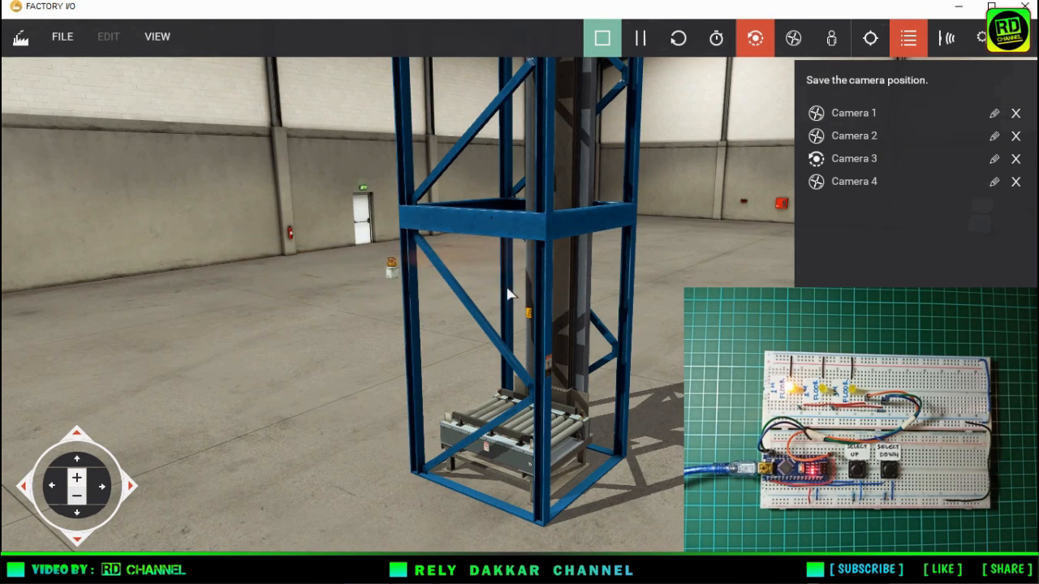
left_click(862, 137)
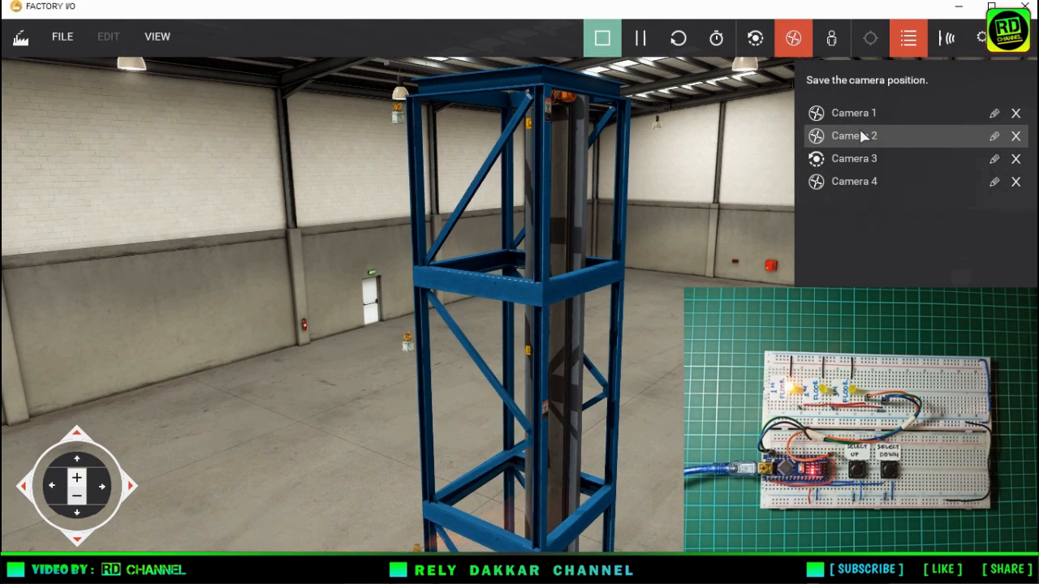
scroll(712, 270, "down", 5)
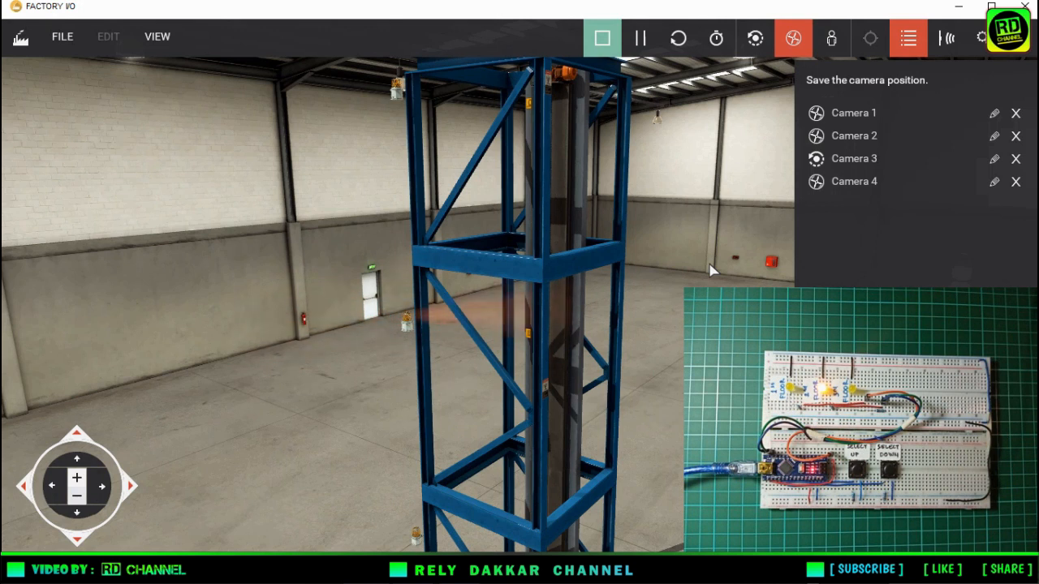
key("Down")
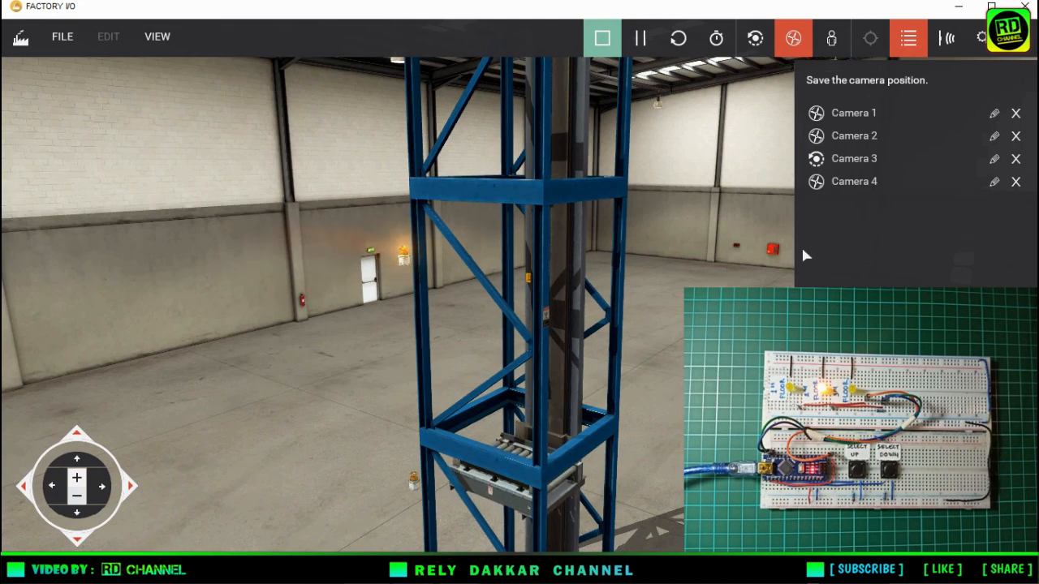
left_click(876, 136)
left_click(874, 116)
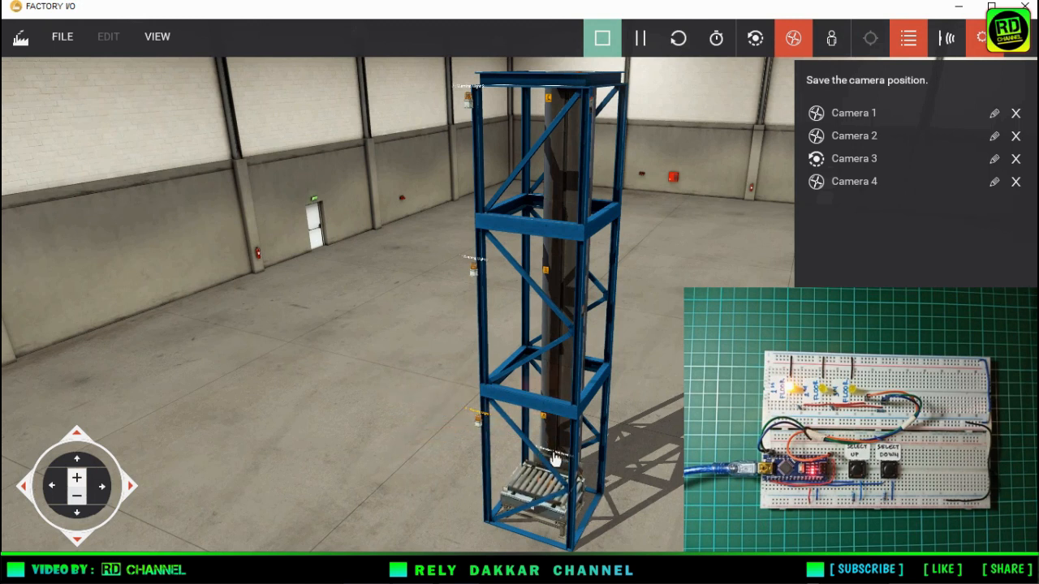
Dock the Elevator 1 Set Point (V), Warning Light 1, Warning Light 2 and Warning Light 3 tags for monitoring.
left_click(554, 459)
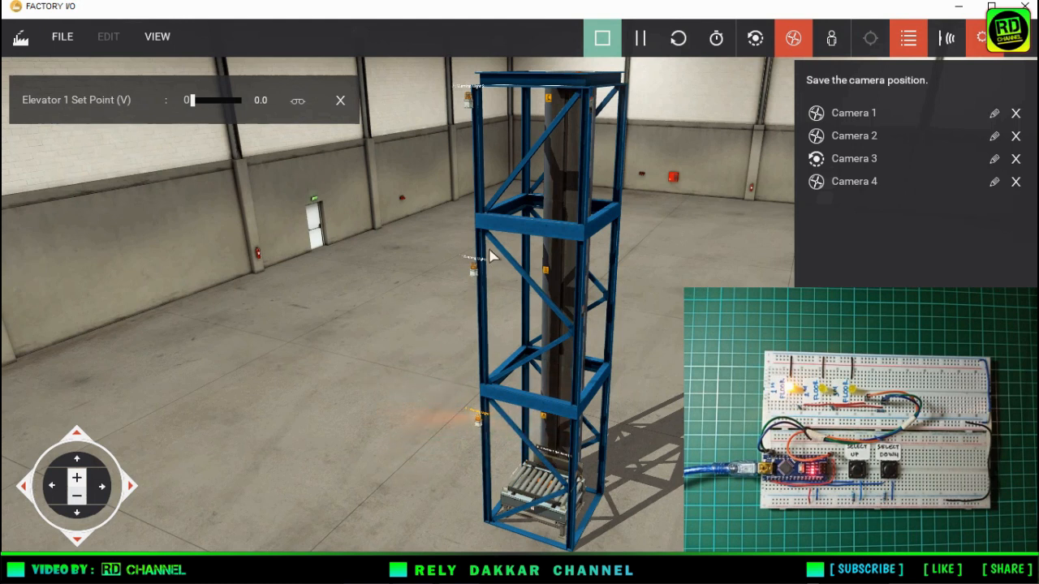
left_click(480, 418)
left_click(481, 264)
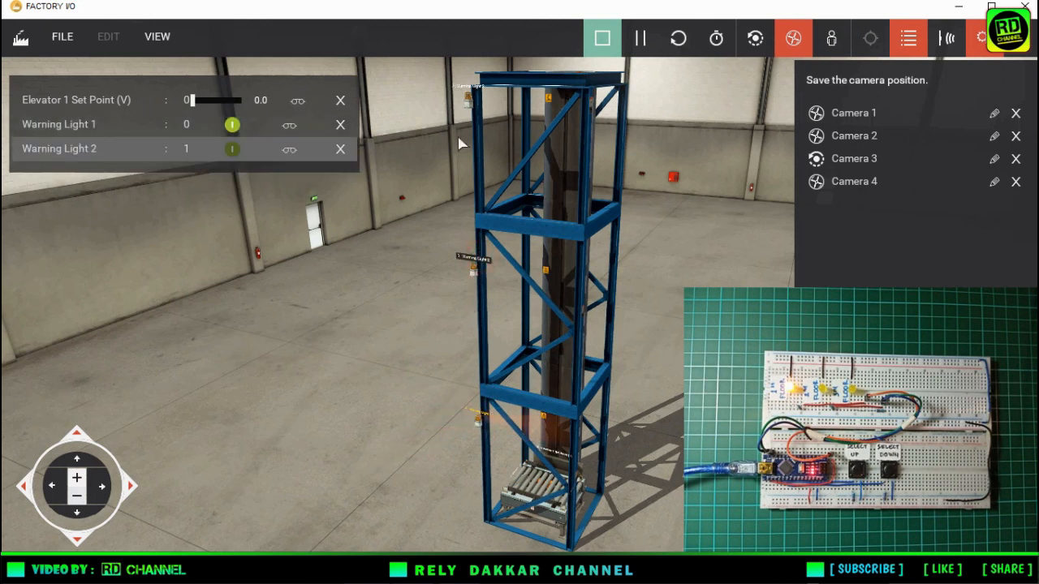
left_click(460, 92)
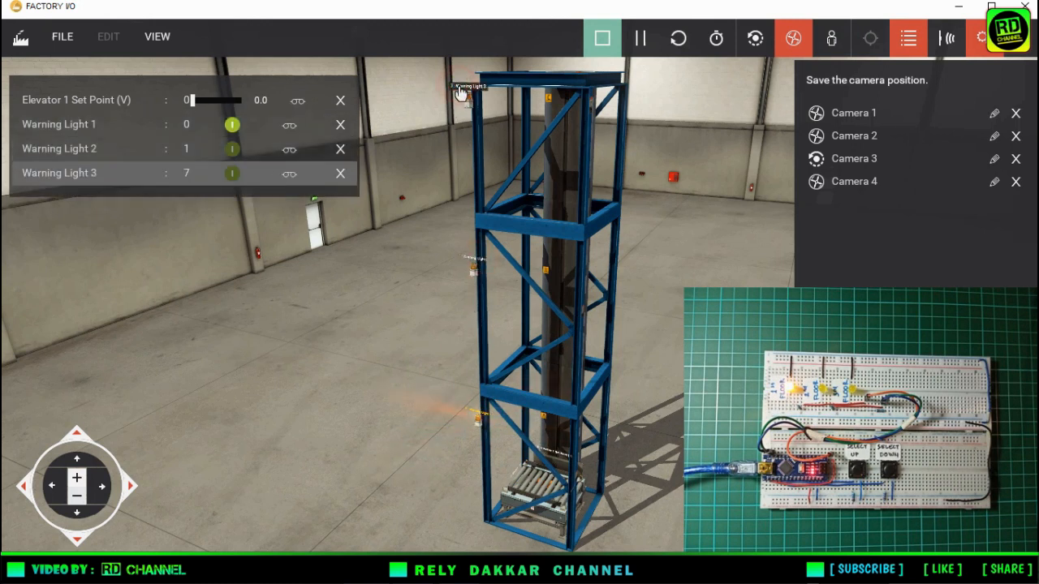